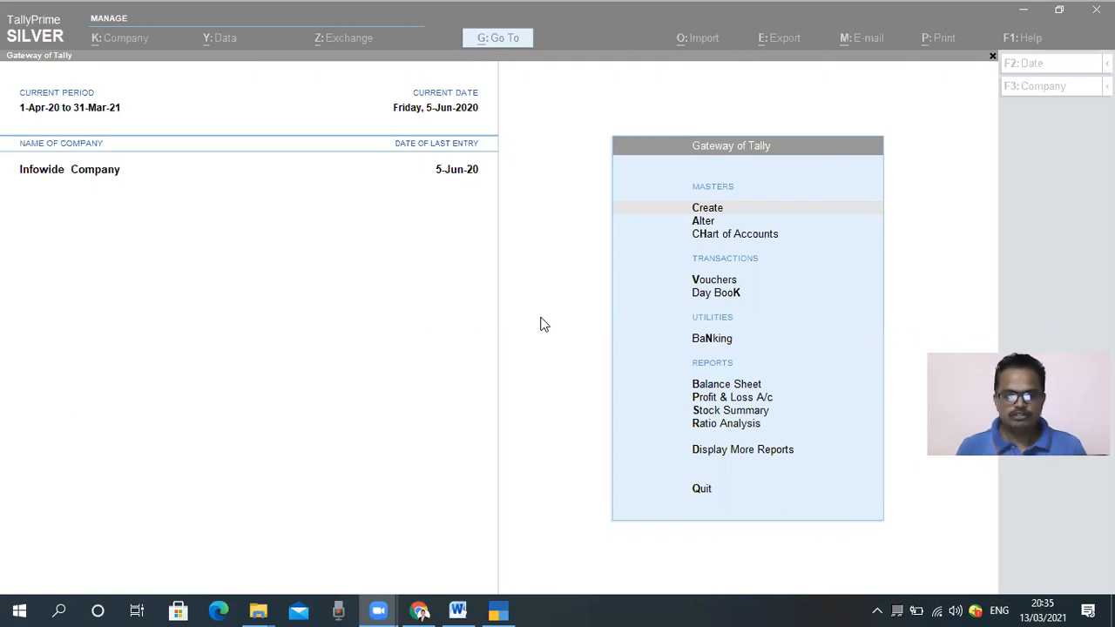
# Open the feature settings of Infowide Company.
pyautogui.click(360, 327)
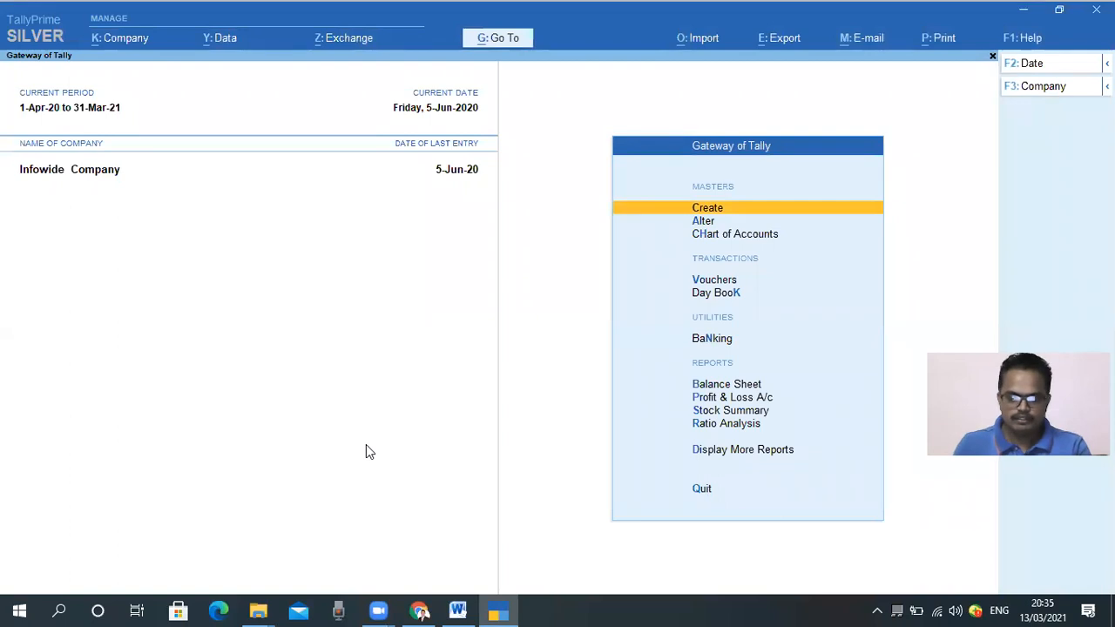
pyautogui.hotkey('alt', 'k')
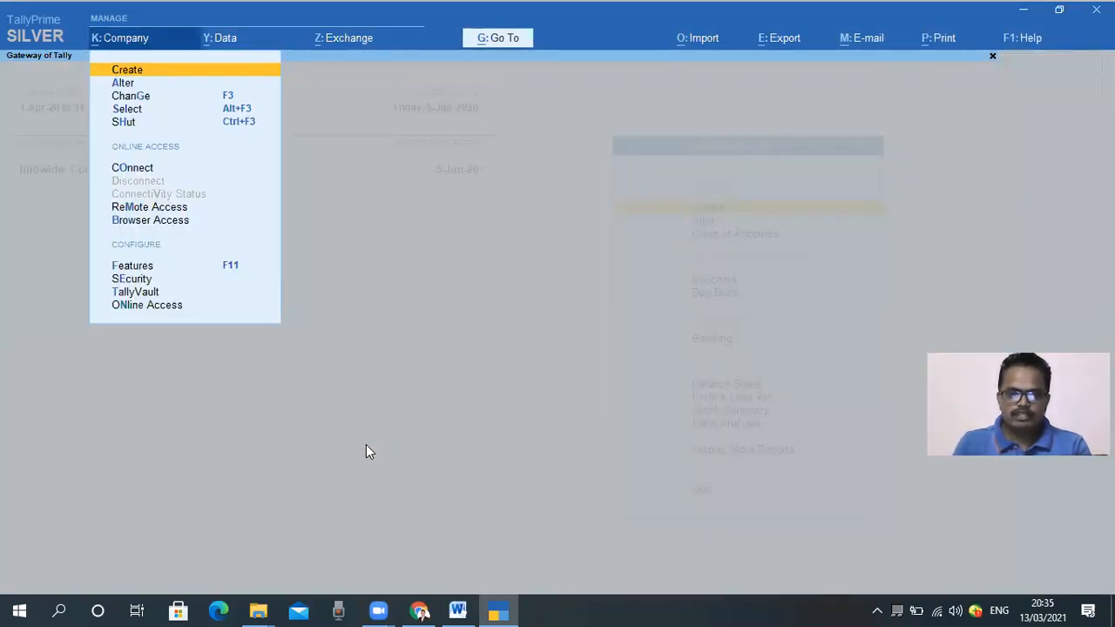
pyautogui.press('Down')
pyautogui.press('Down')
pyautogui.press('Down')
pyautogui.press('Down')
pyautogui.press('Down')
pyautogui.press('Down')
pyautogui.press('Down')
pyautogui.press('Down')
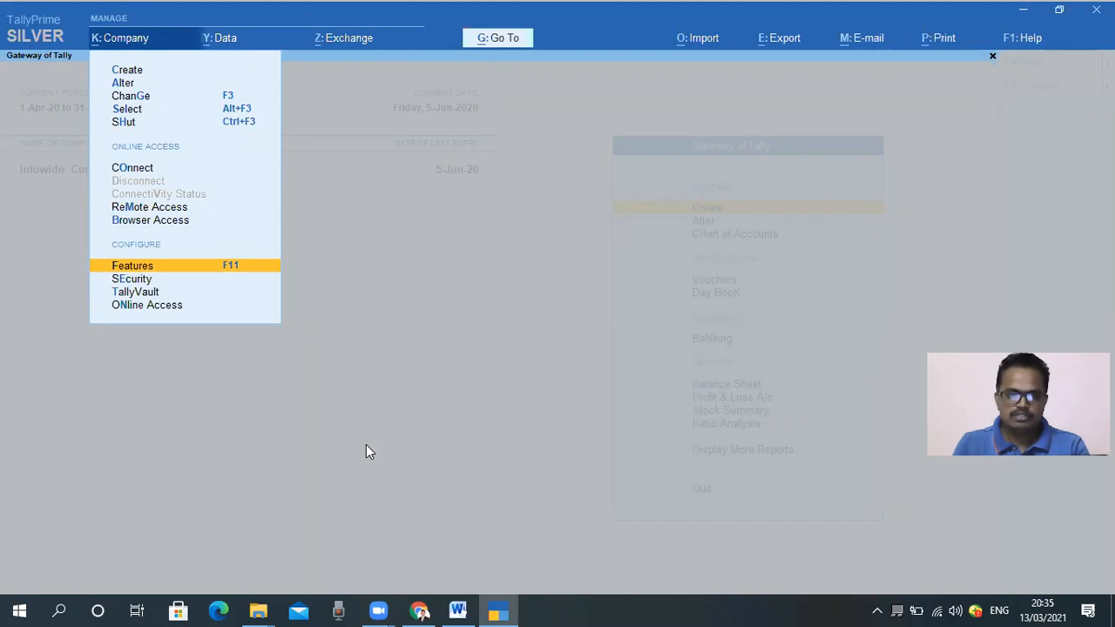
pyautogui.press('Return')
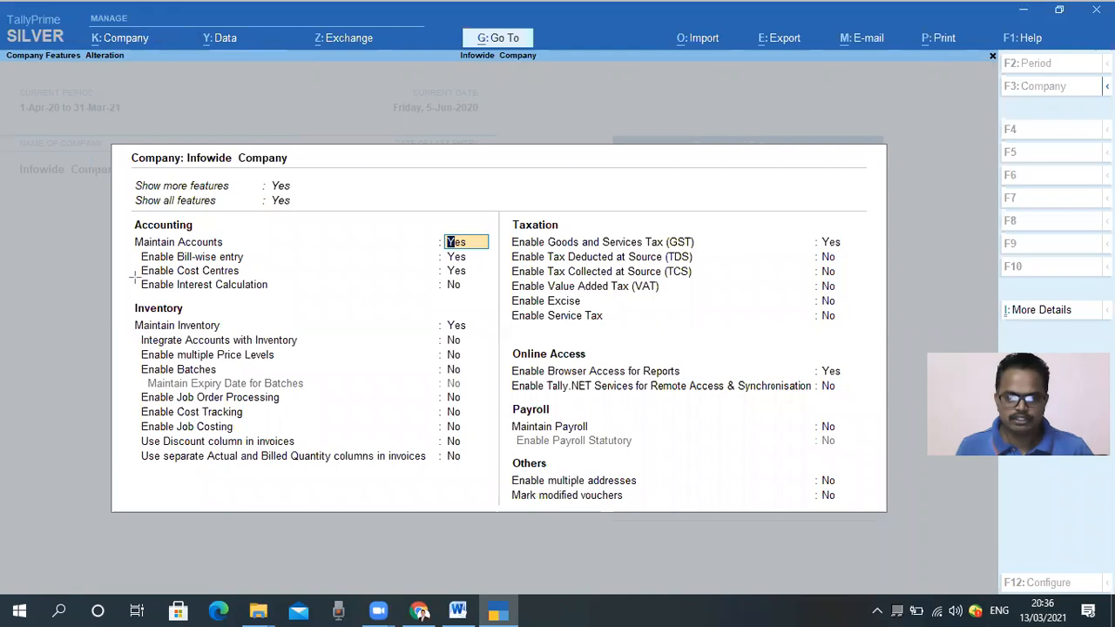
# Enable interest calculation in the company's accounting features and save the settings.
pyautogui.moveTo(136, 277)
pyautogui.mouseDown()
pyautogui.moveTo(251, 296)
pyautogui.moveTo(495, 301)
pyautogui.mouseUp()
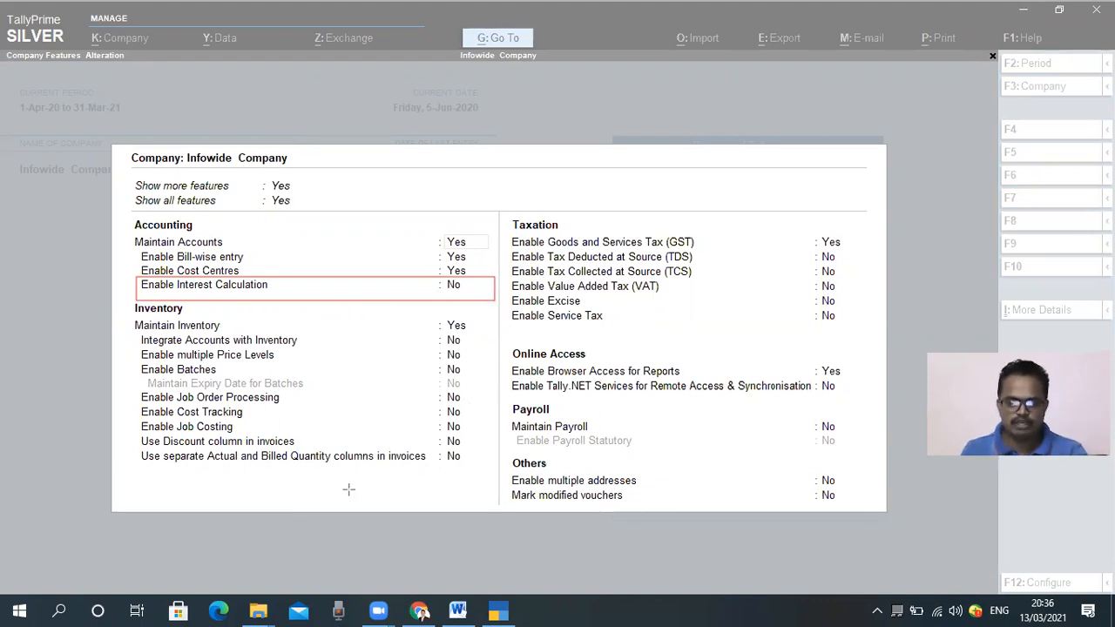
pyautogui.hotkey('ctrl', 'z')
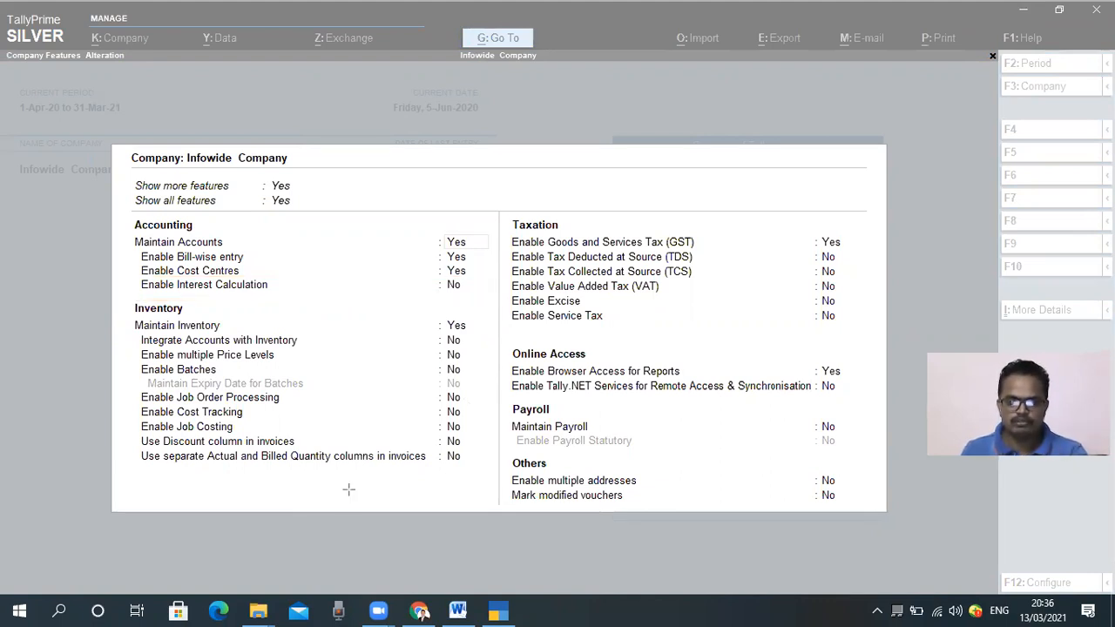
pyautogui.click(455, 289)
pyautogui.write('y')
pyautogui.press('Return')
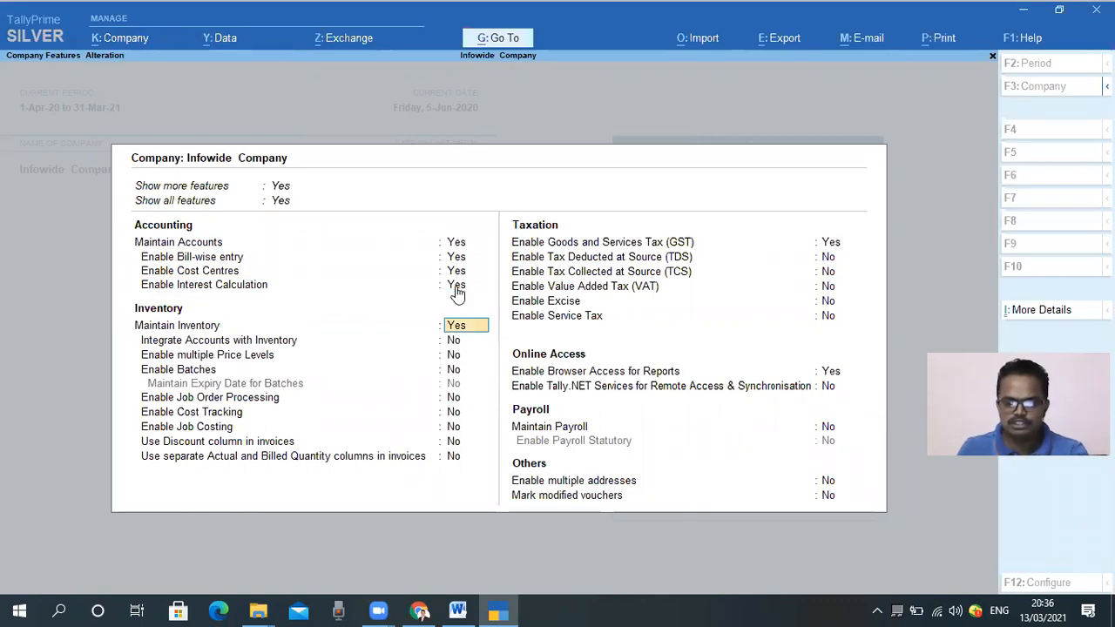
pyautogui.press('ctrl')
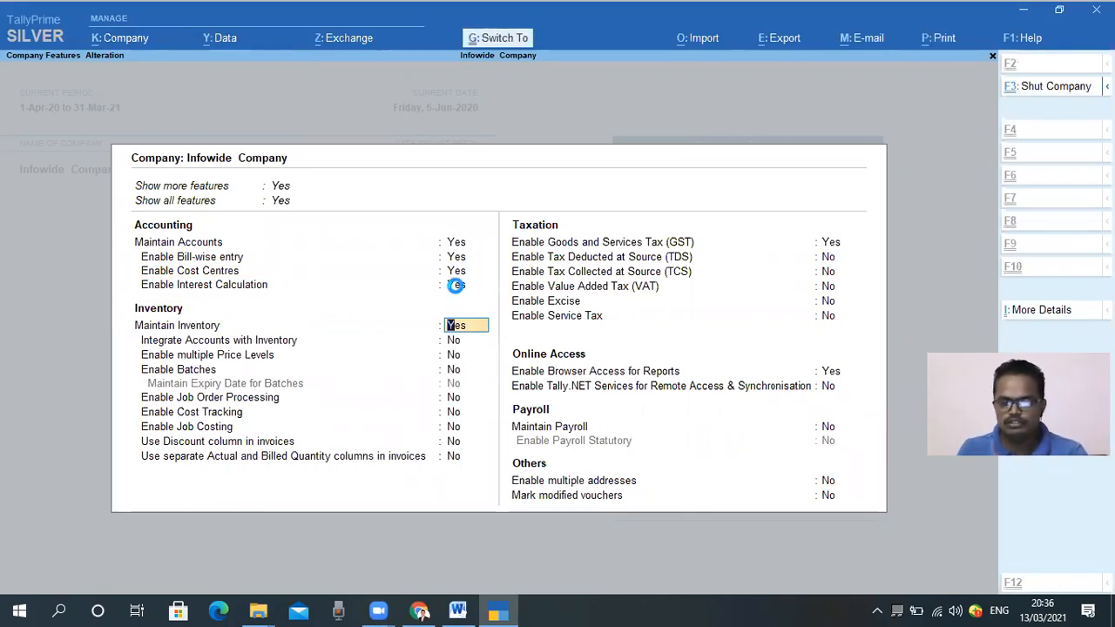
pyautogui.hotkey('ctrl', 'a')
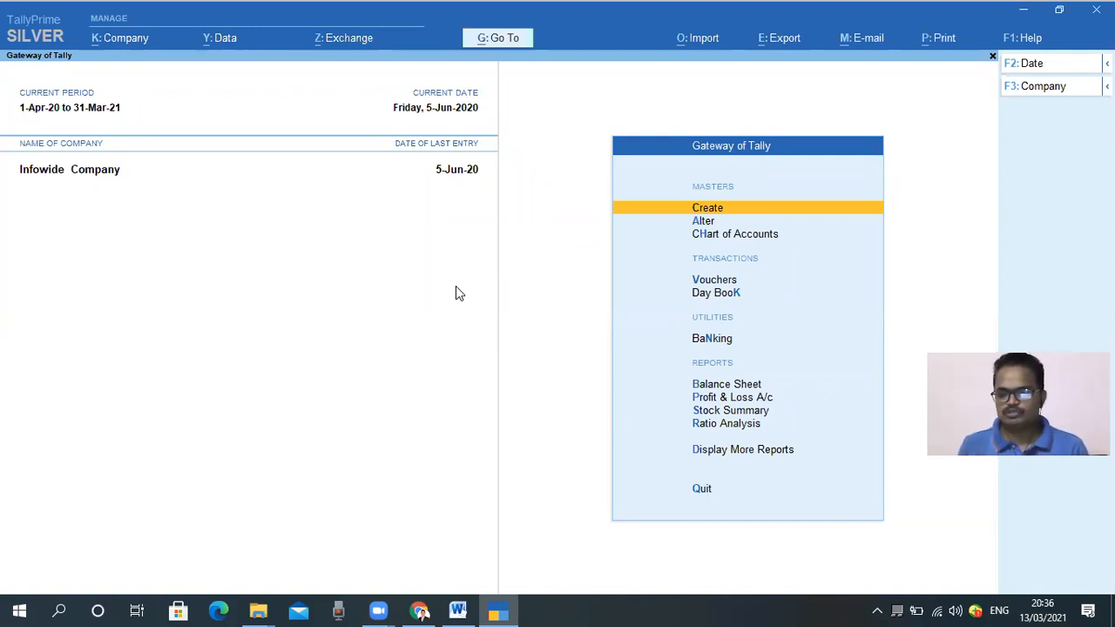
pyautogui.press('Down')
pyautogui.press('Down')
pyautogui.press('Down')
pyautogui.press('Down')
pyautogui.press('Down')
pyautogui.press('Down')
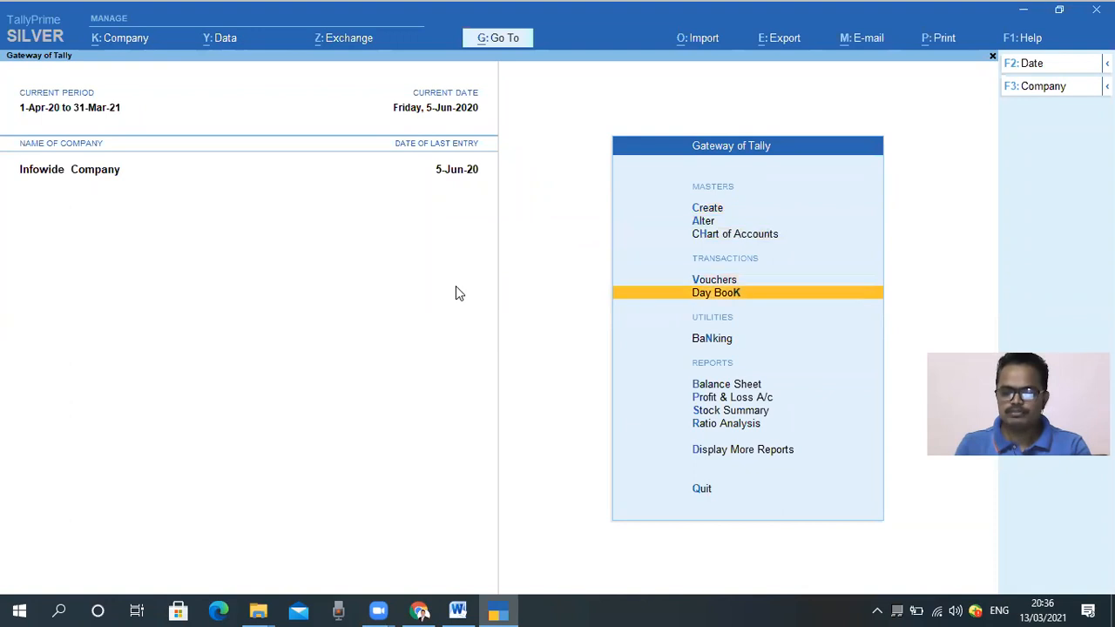
pyautogui.press('Up')
pyautogui.press('Up')
pyautogui.press('Up')
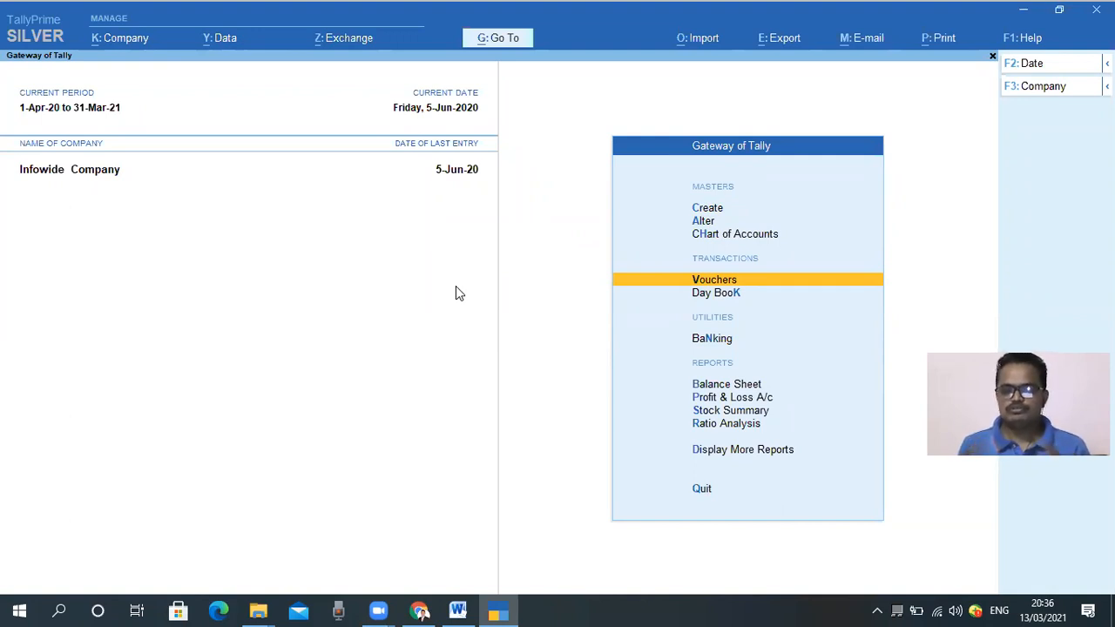
pyautogui.press('Up')
pyautogui.press('Up')
pyautogui.press('Up')
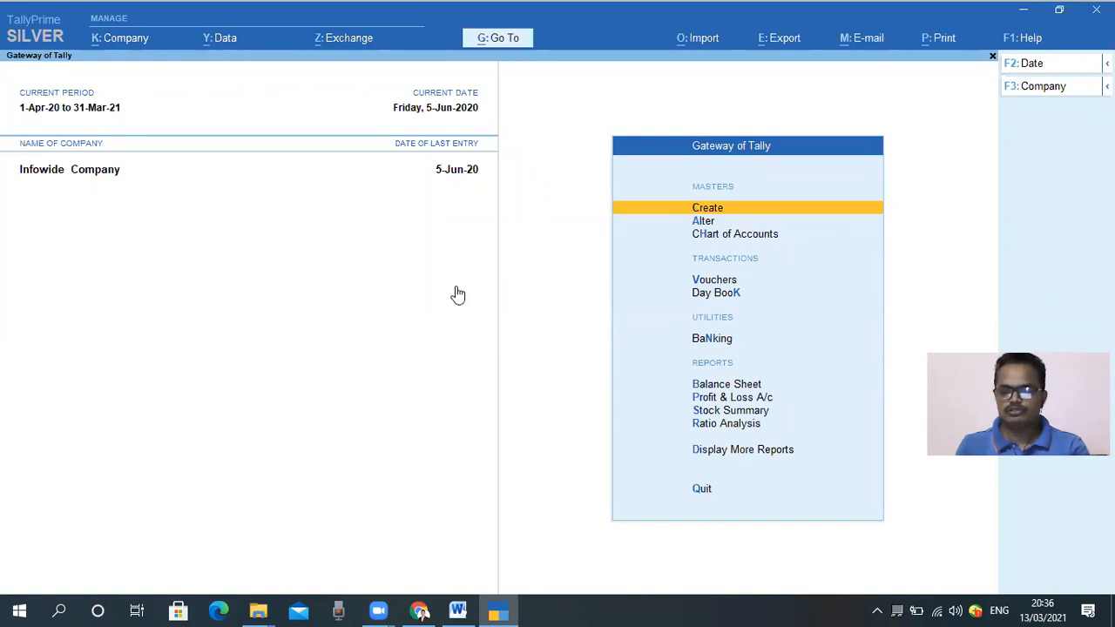
# Start a new ledger named "Loan From Mr ABC" and leave its alias blank.
pyautogui.press('Return')
pyautogui.press('Down')
pyautogui.press('Return')
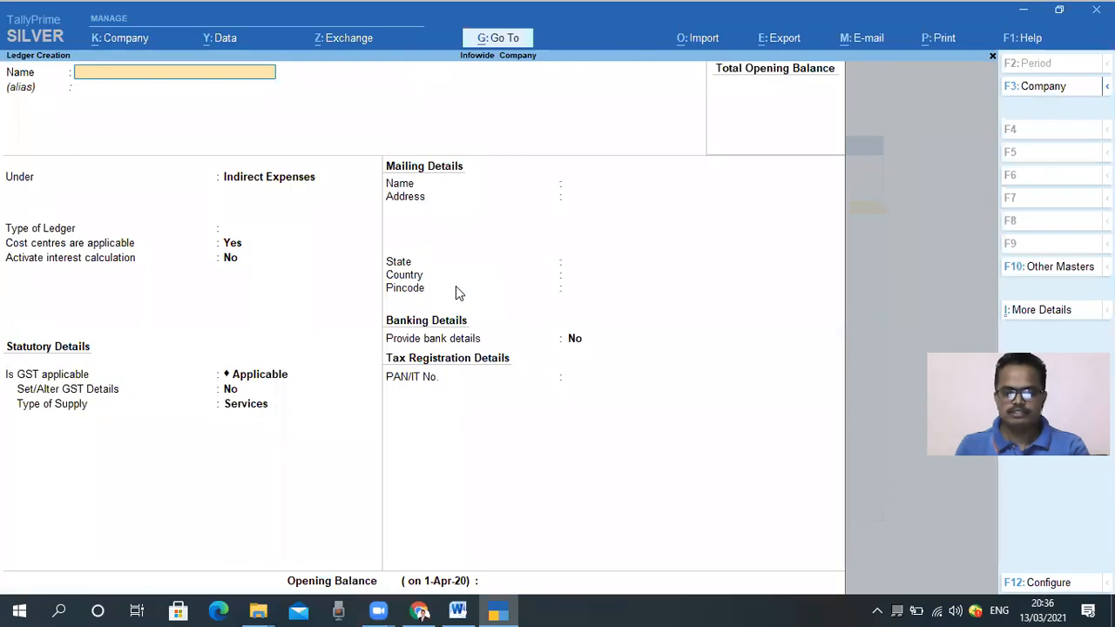
pyautogui.write('Loan Form')
pyautogui.press('BackSpace')
pyautogui.press('BackSpace')
pyautogui.press('BackSpace')
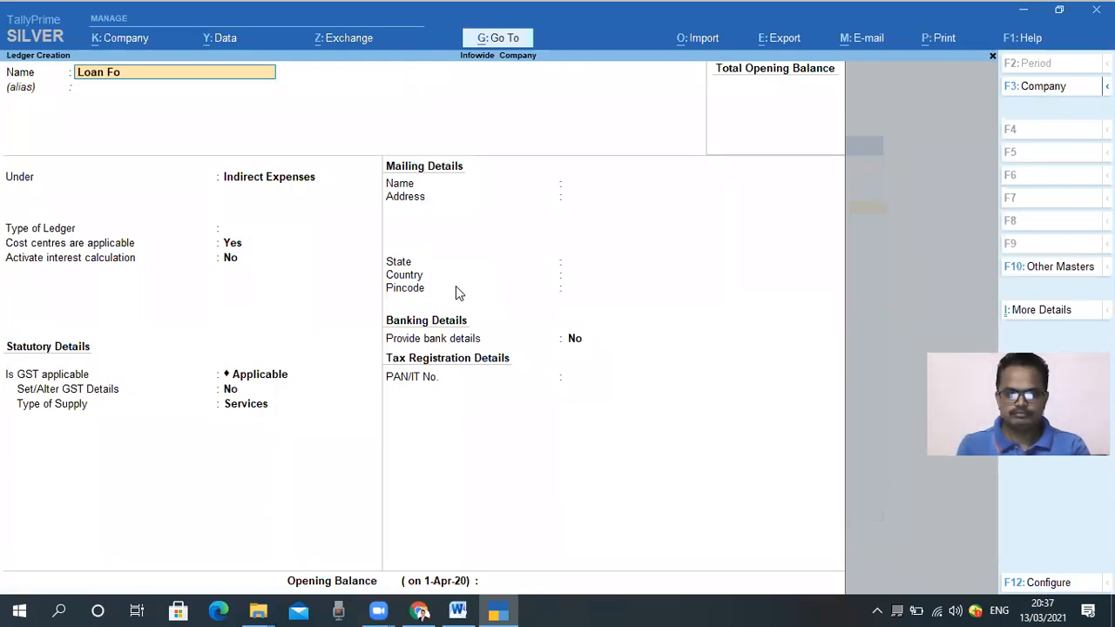
pyautogui.write('rom')
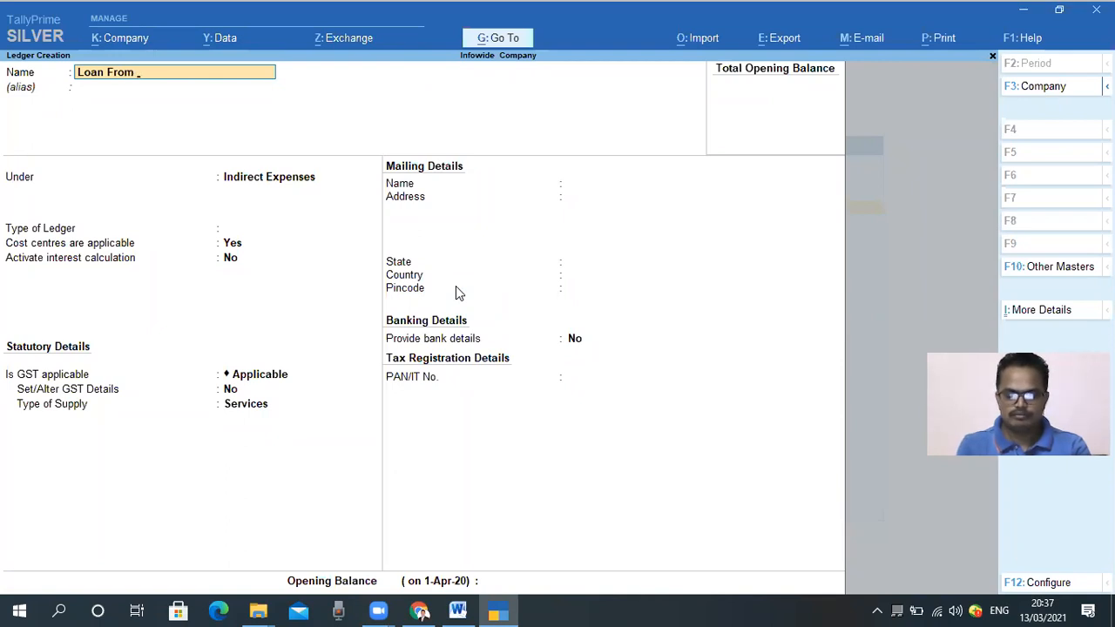
pyautogui.write(' MA')
pyautogui.press('BackSpace')
pyautogui.write('r')
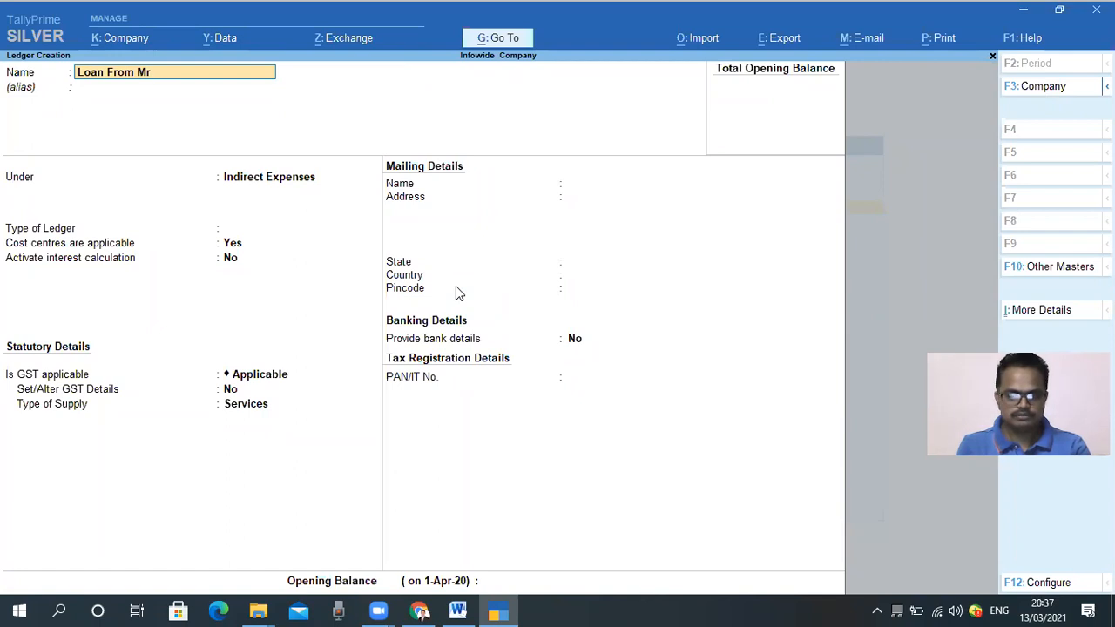
pyautogui.write(' ABC')
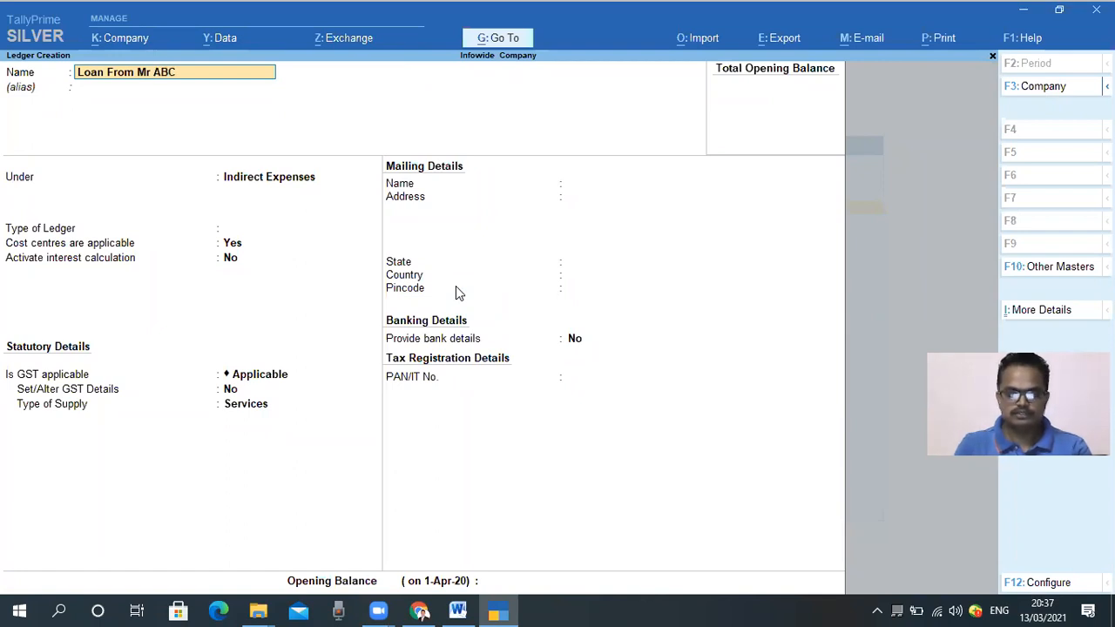
pyautogui.press('Return')
pyautogui.press('Return')
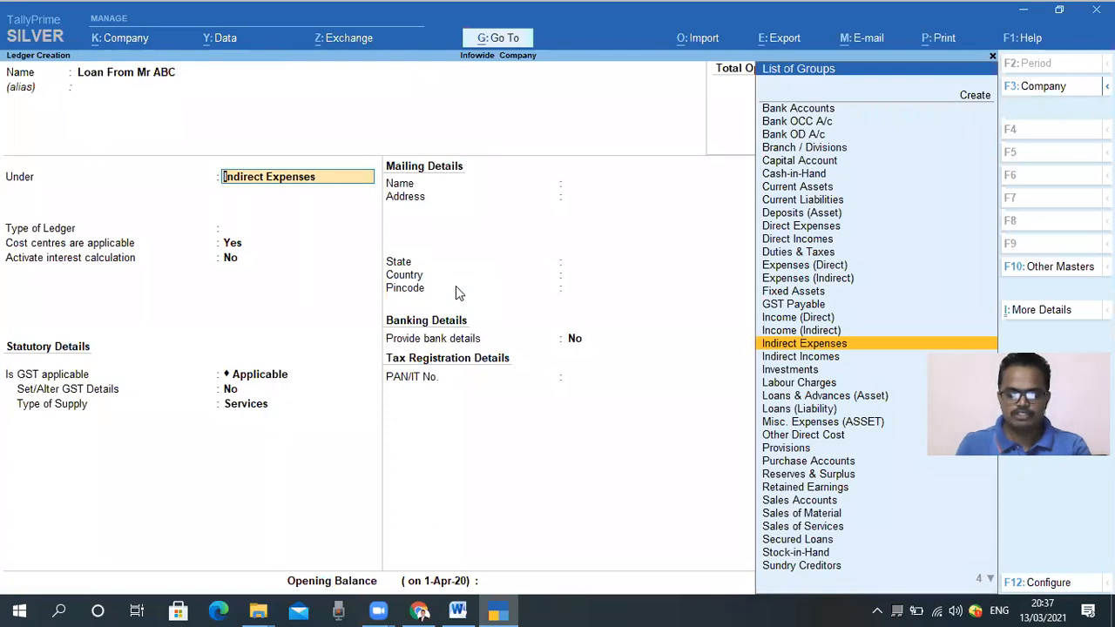
# Place the new loan ledger under the Unsecured Loans group.
pyautogui.write('Und')
pyautogui.press('BackSpace')
pyautogui.press('Up')
pyautogui.press('Down')
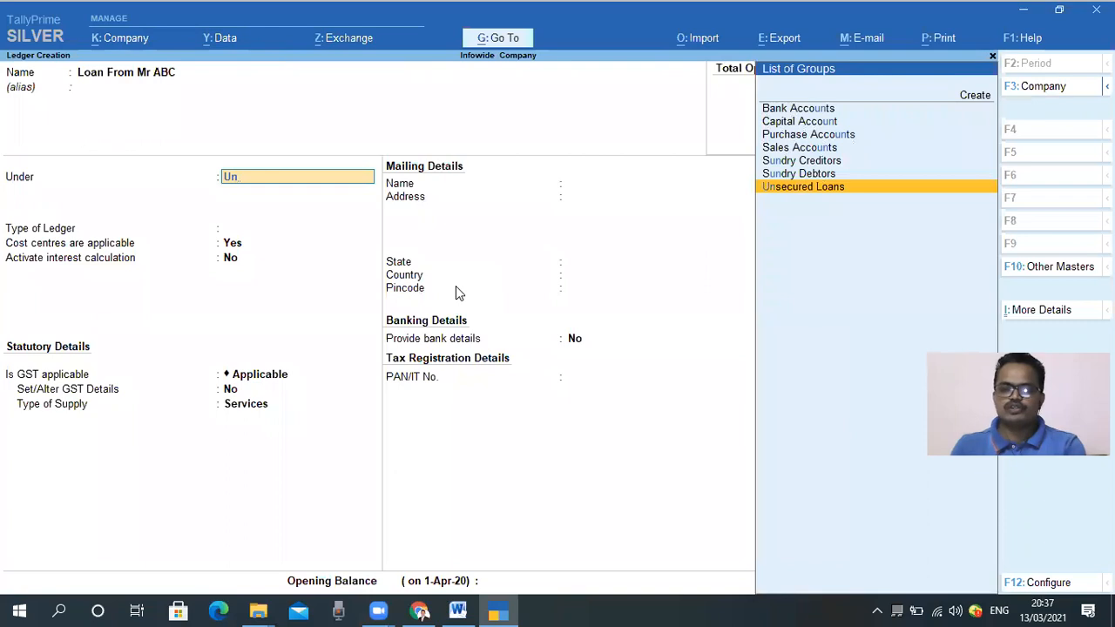
pyautogui.press('Return')
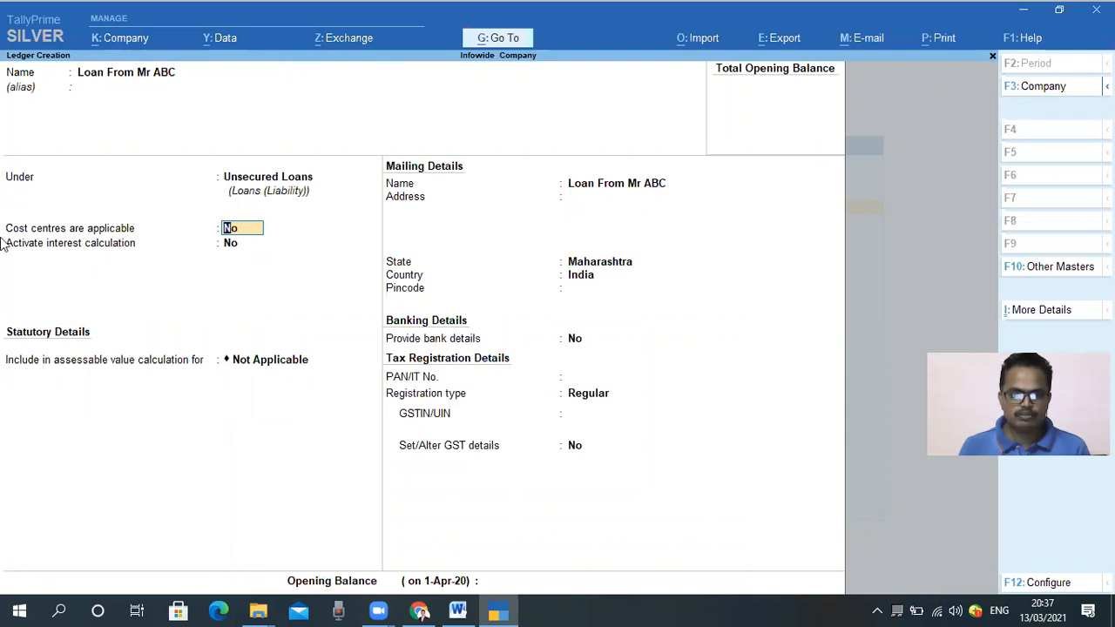
# Activate interest calculation for the loan ledger.
pyautogui.moveTo(5, 235); pyautogui.dragTo(287, 269)
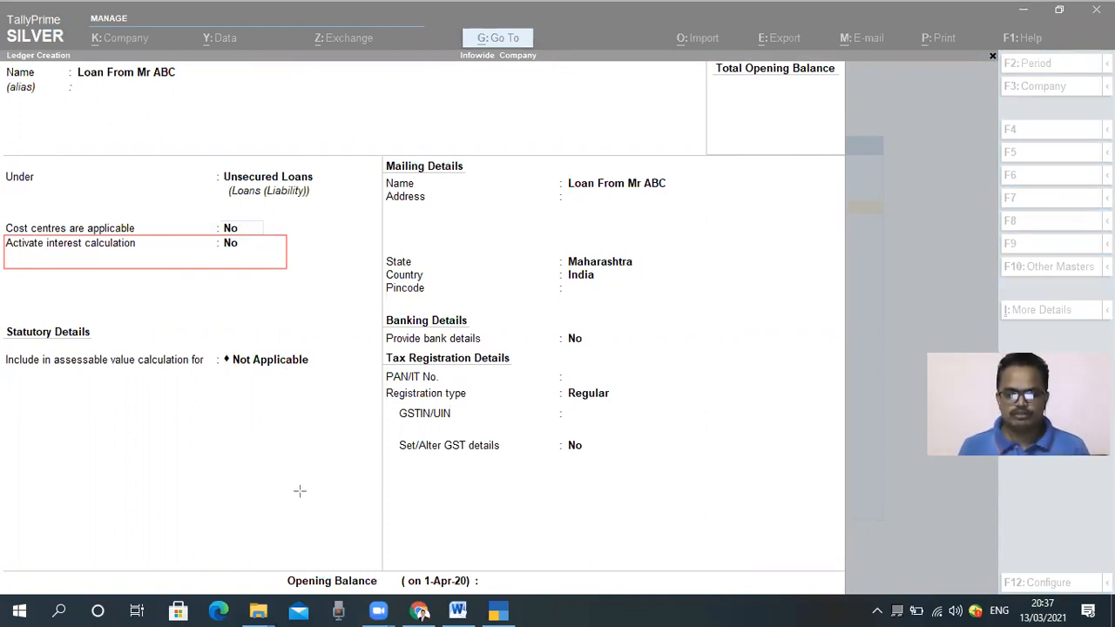
pyautogui.press('e')
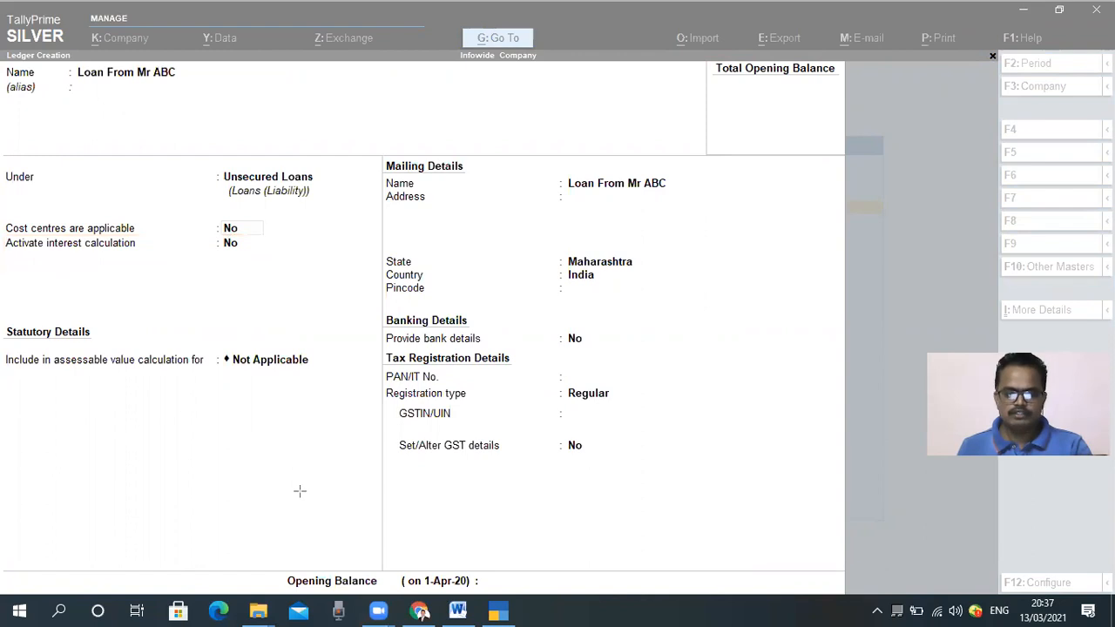
pyautogui.press('Escape')
pyautogui.click(239, 249)
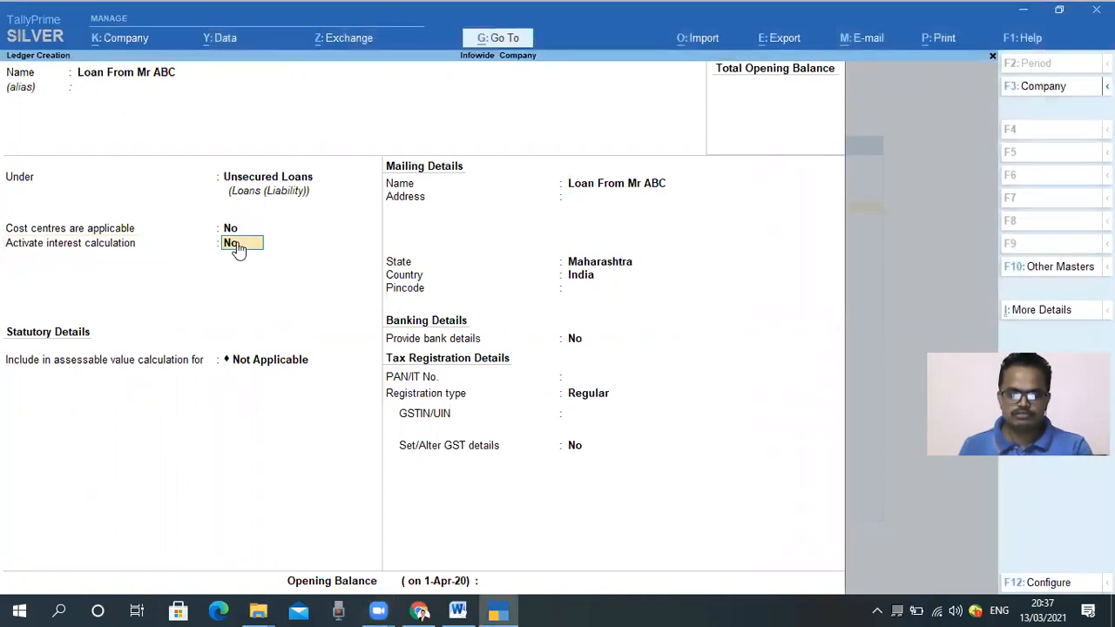
pyautogui.press('y')
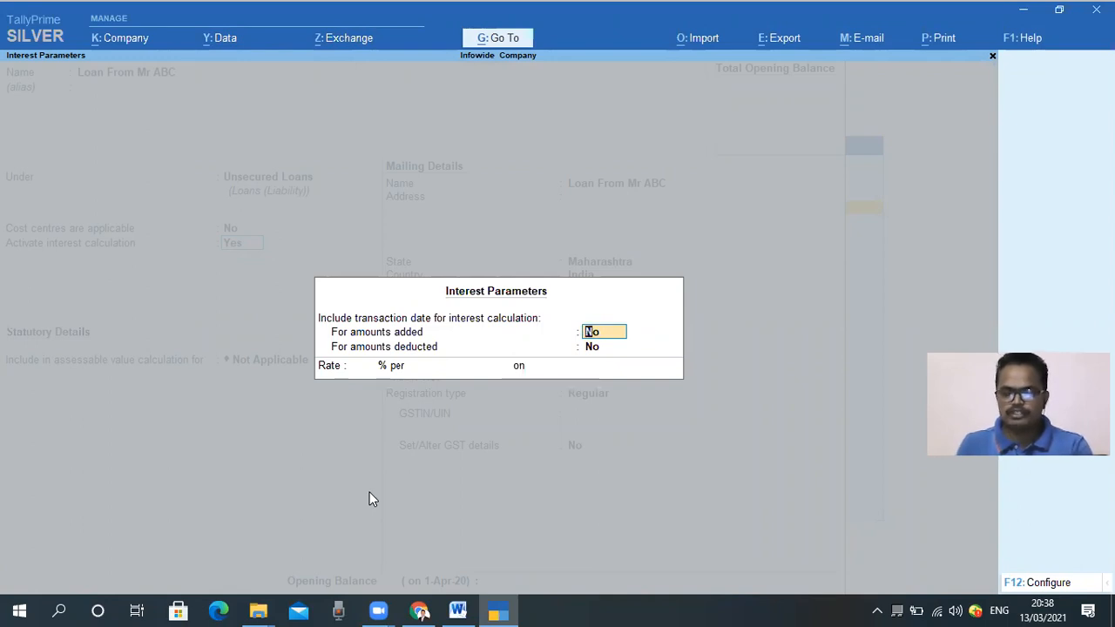
# Include the transaction date in the interest calculation for both amounts added and amounts deducted.
pyautogui.write('y')
pyautogui.press('Return')
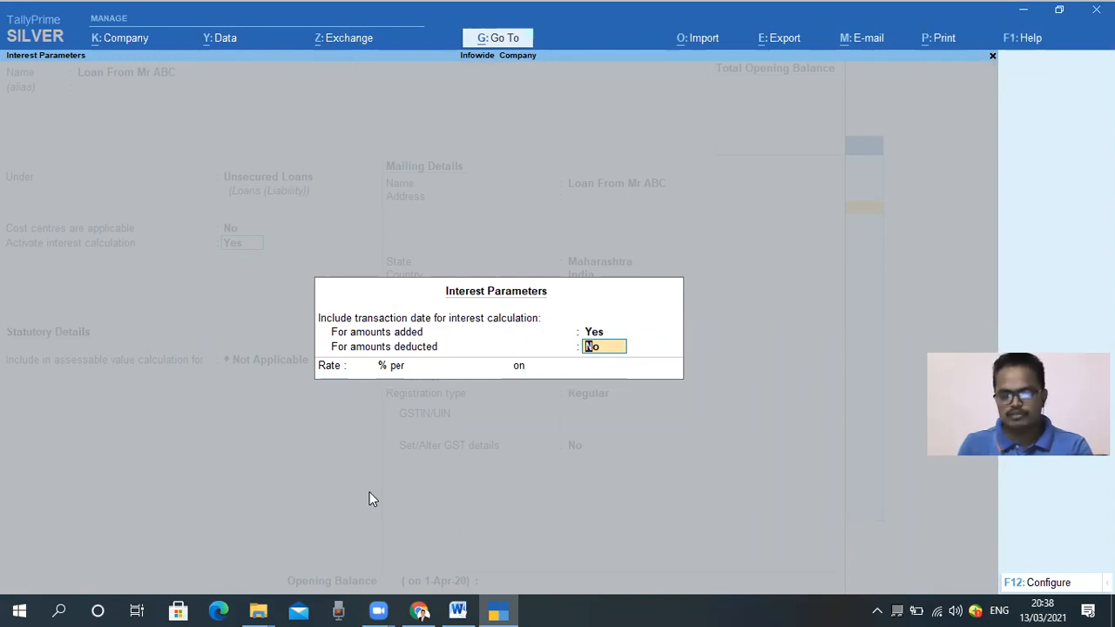
pyautogui.write('y')
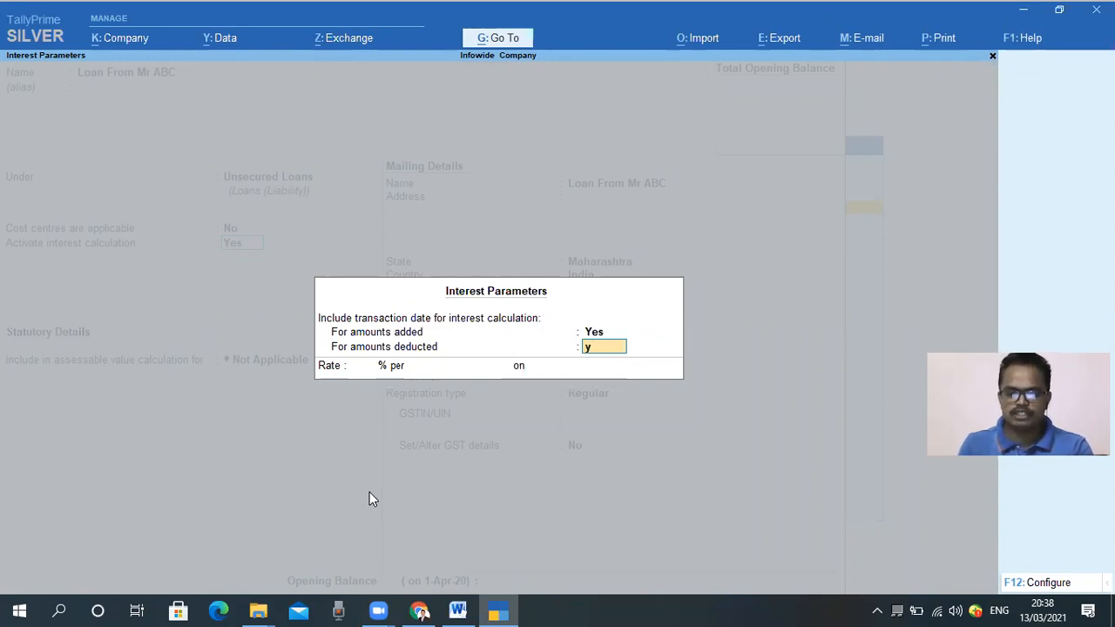
pyautogui.press('Return')
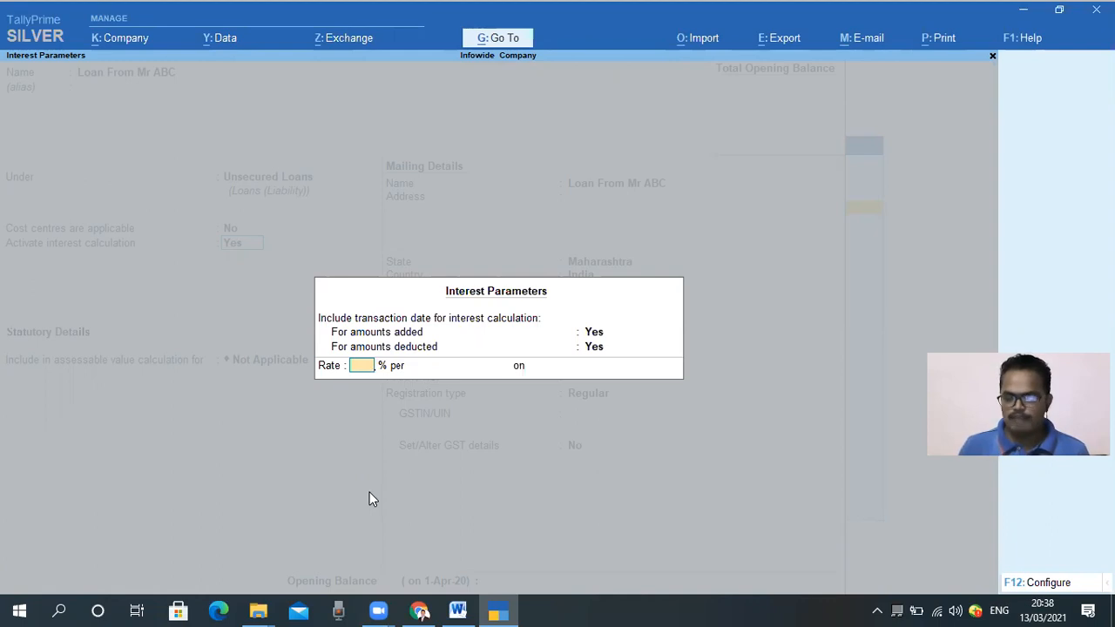
# Set the ledger's interest rate to 10% per Calendar Year.
pyautogui.write('10')
pyautogui.press('Return')
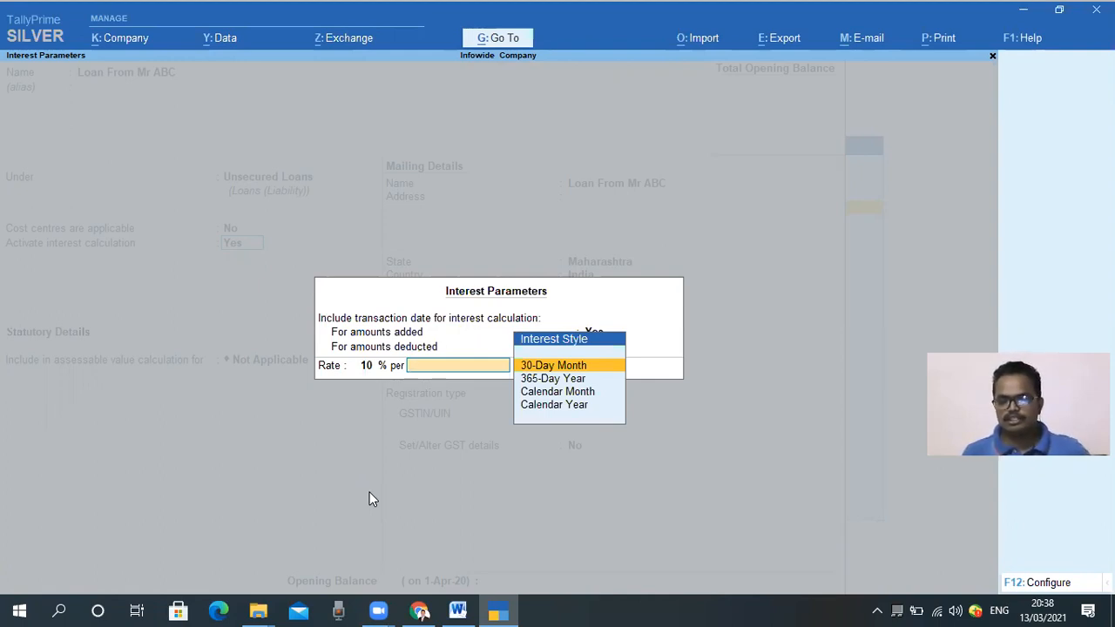
pyautogui.press('Down')
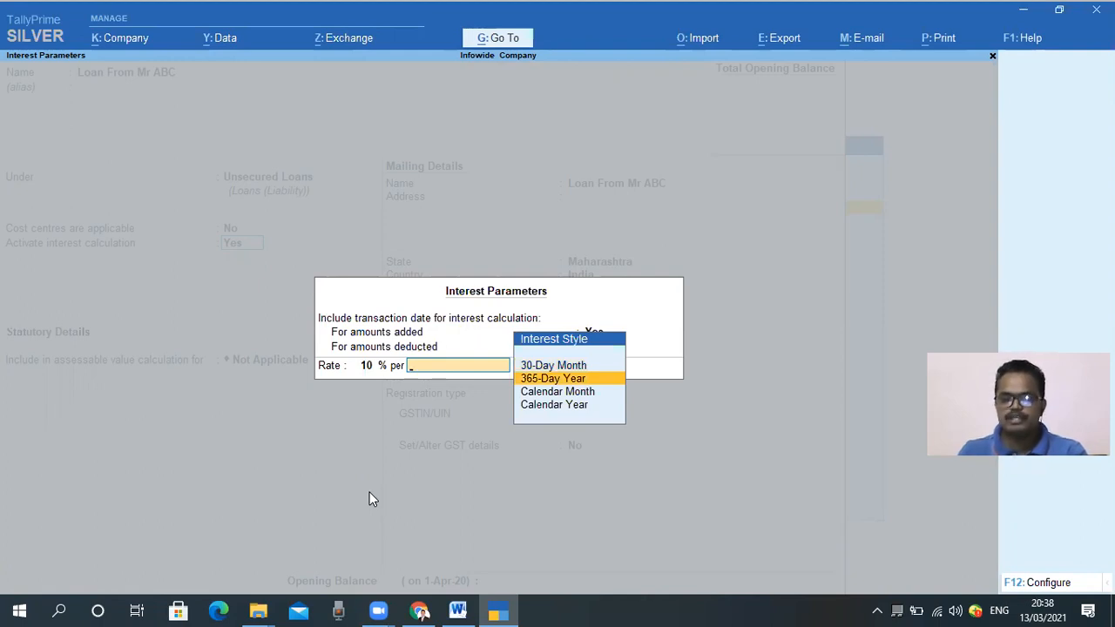
pyautogui.press('Down')
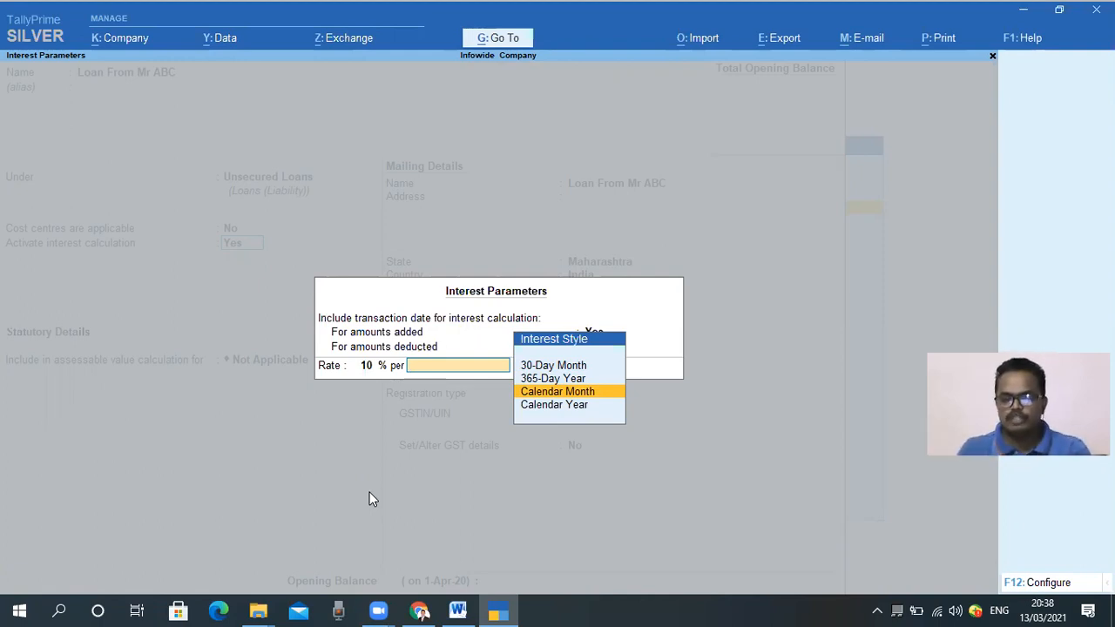
pyautogui.press('Down')
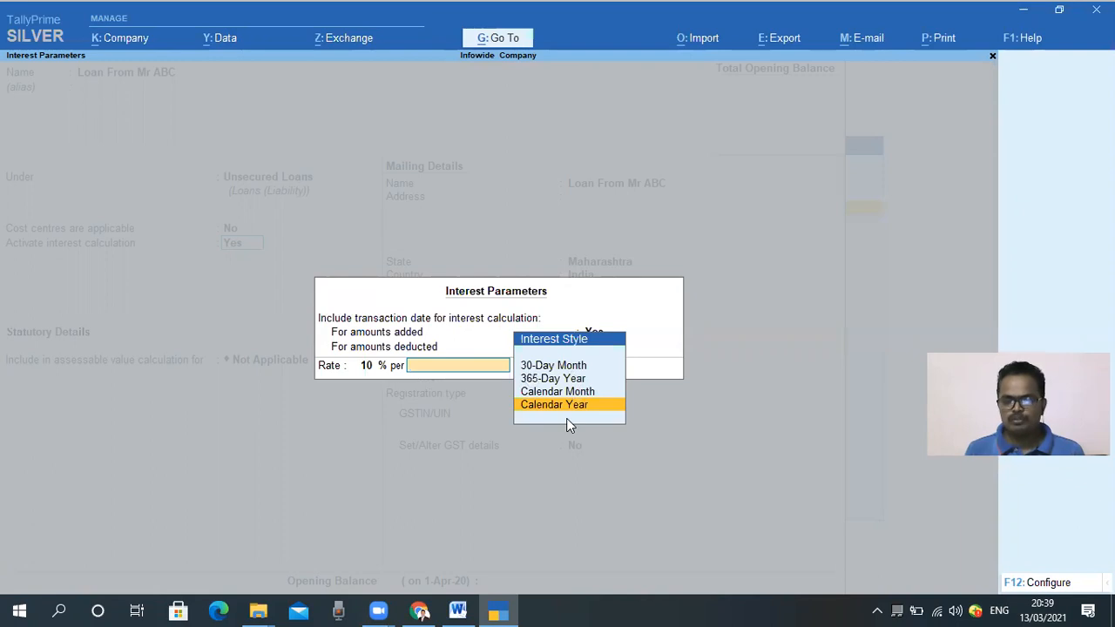
pyautogui.press('Up')
pyautogui.press('Down')
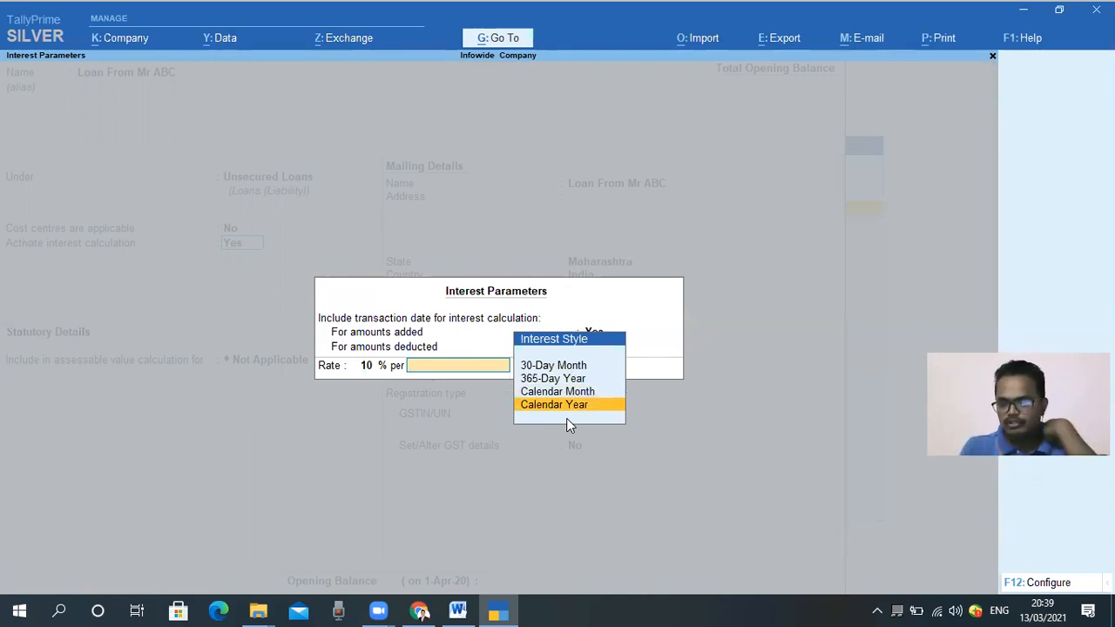
pyautogui.press('Up')
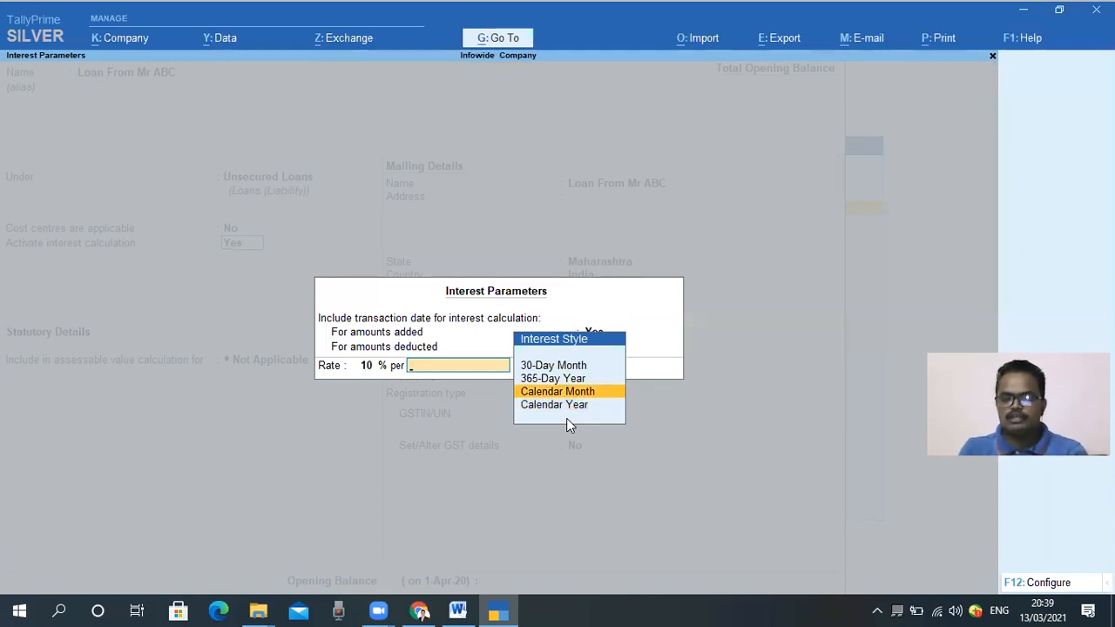
pyautogui.press('Down')
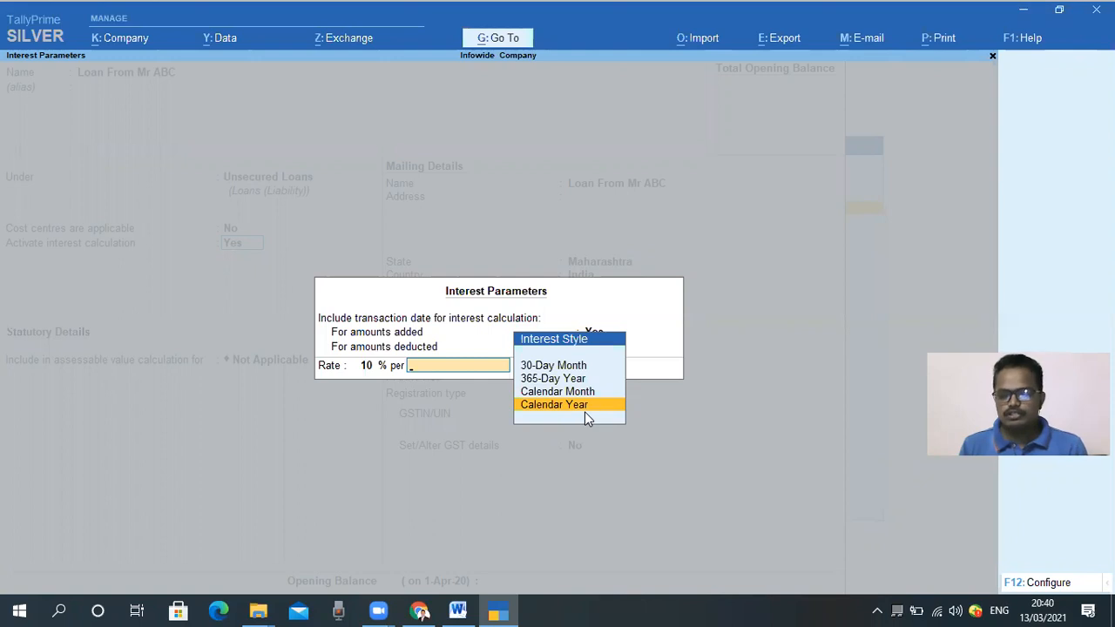
pyautogui.press('Return')
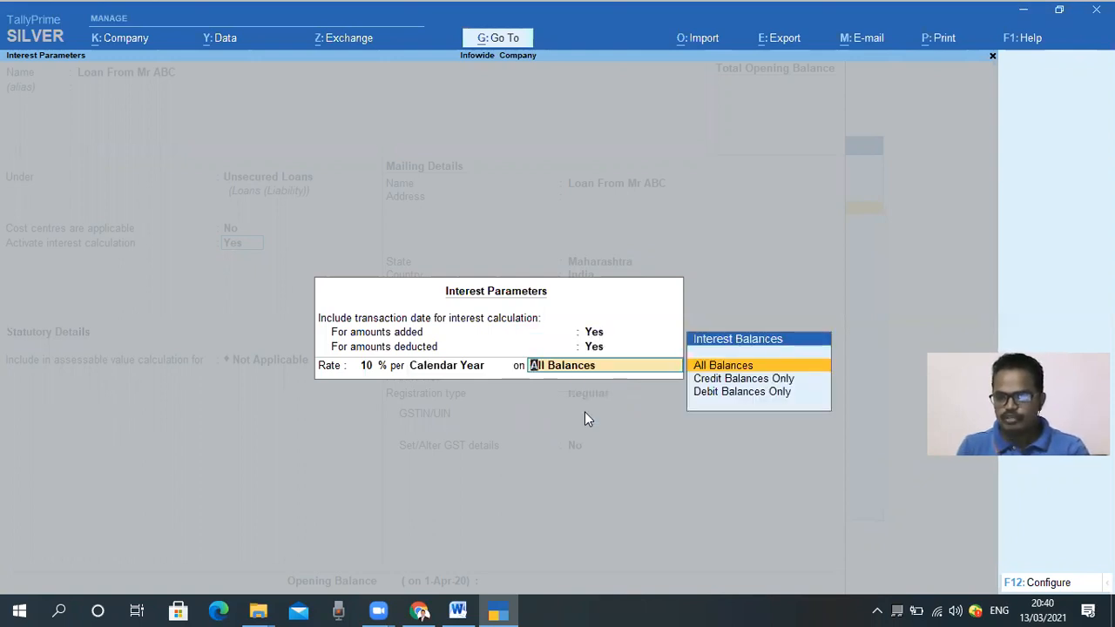
# Apply the interest rate on All Balances and accept the interest parameters.
pyautogui.press('Down')
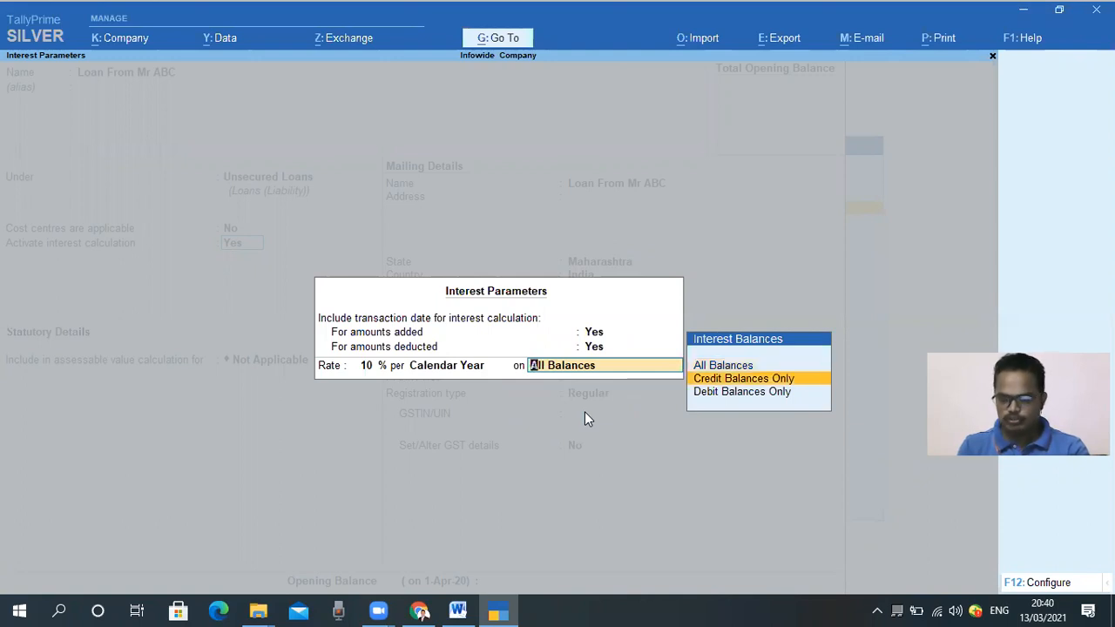
pyautogui.press('Down')
pyautogui.press('Up')
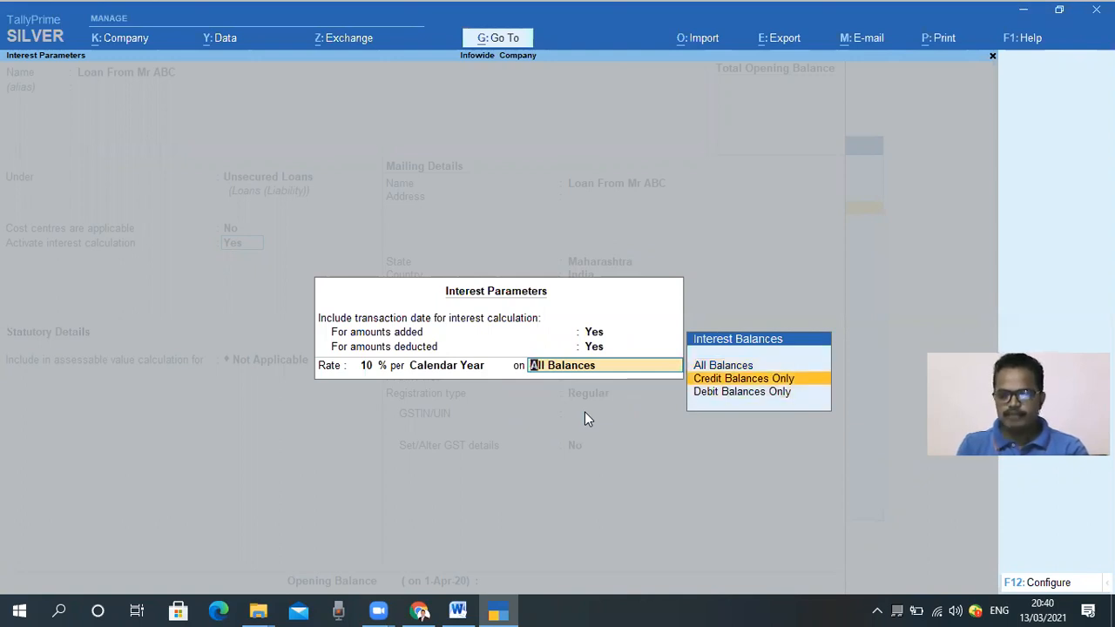
pyautogui.press('Up')
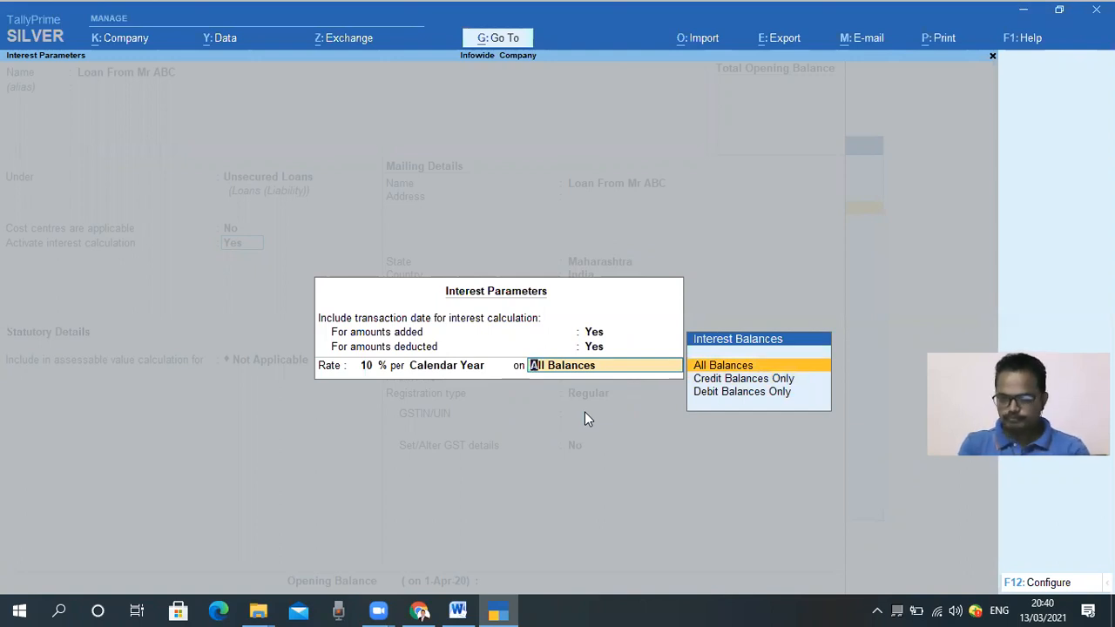
pyautogui.press('Return')
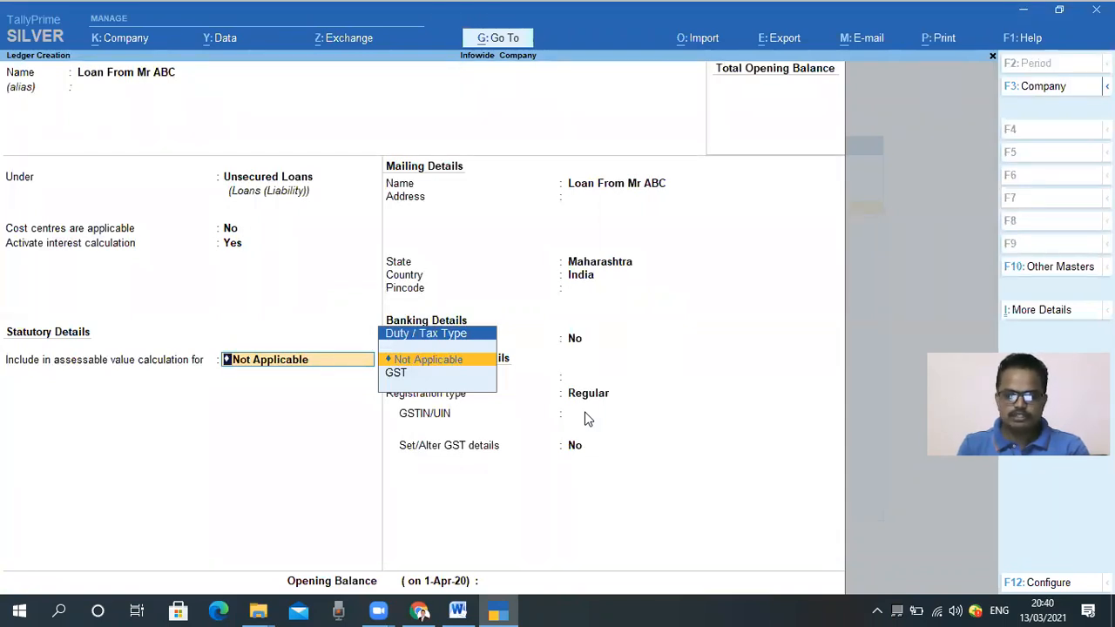
# Keep the remaining ledger details at their defaults, save the loan ledger and return to the Gateway of Tally.
pyautogui.press('Return')
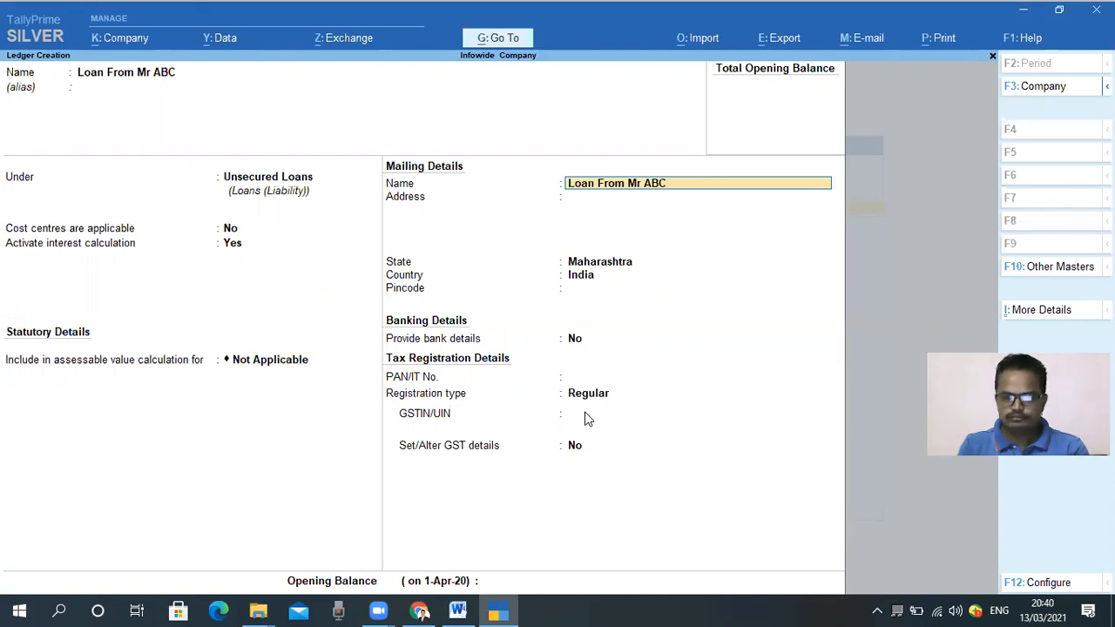
pyautogui.press('Return')
pyautogui.press('Return')
pyautogui.press('Return')
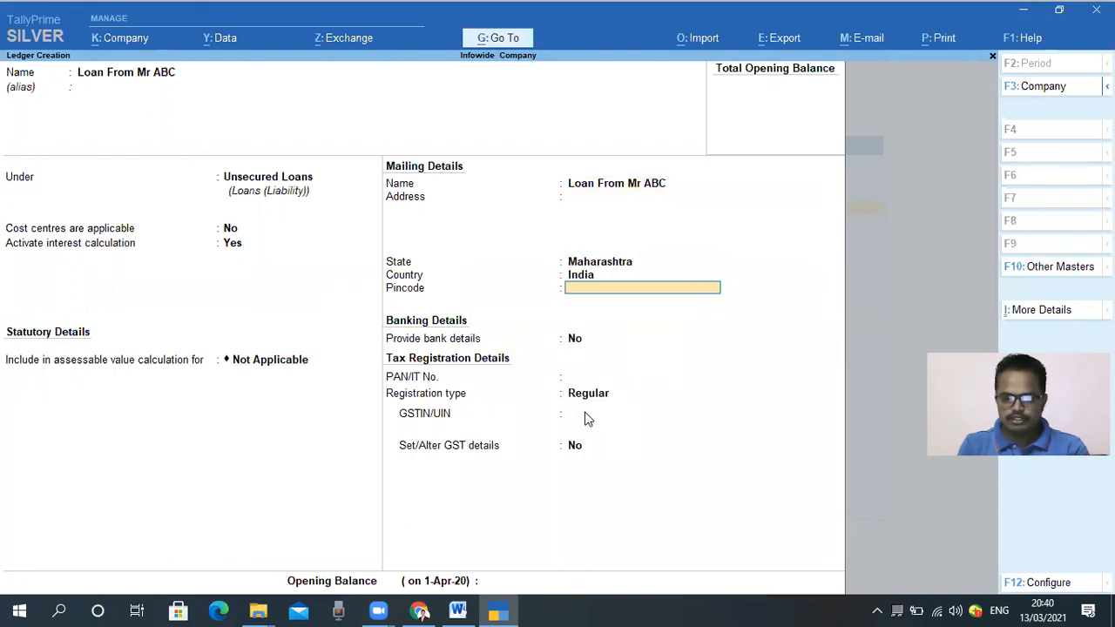
pyautogui.hotkey('ctrl', 'a')
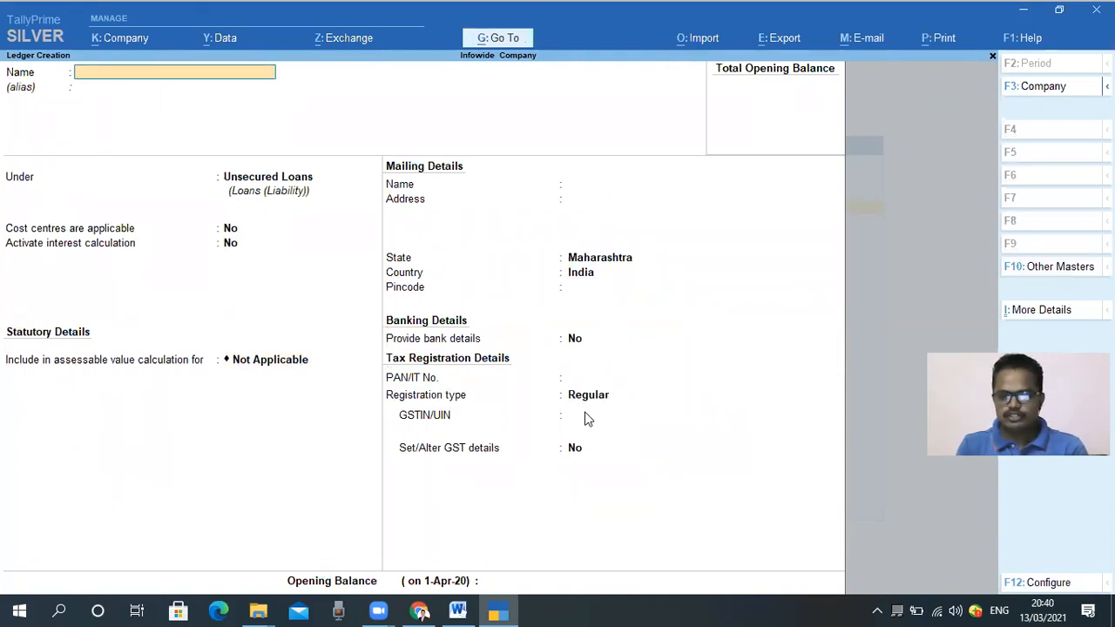
pyautogui.press('Escape')
pyautogui.press('y')
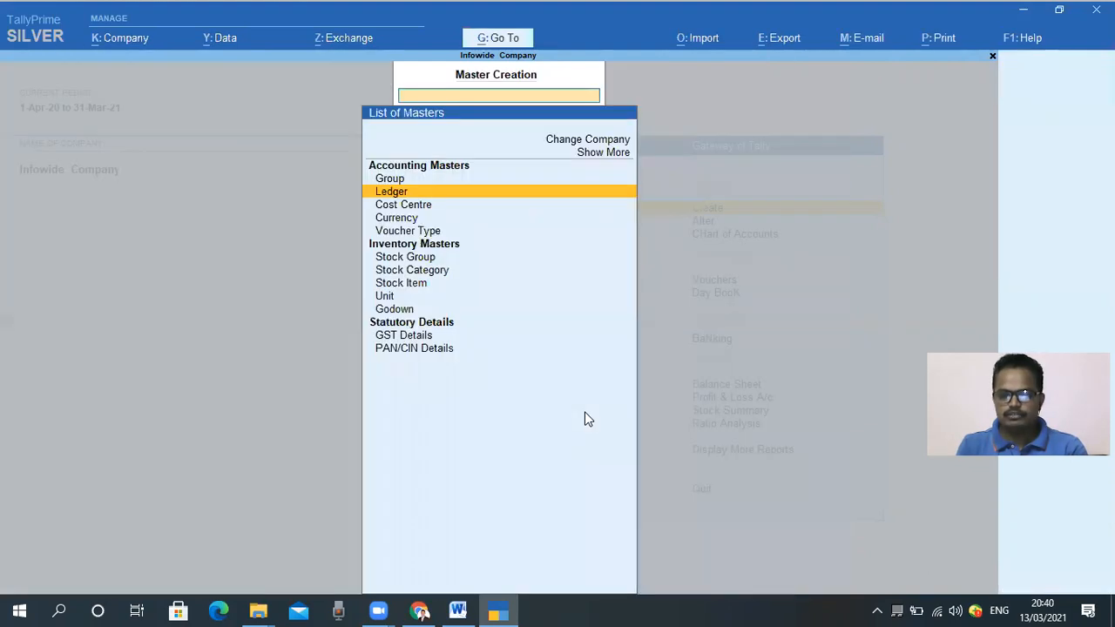
pyautogui.press('Escape')
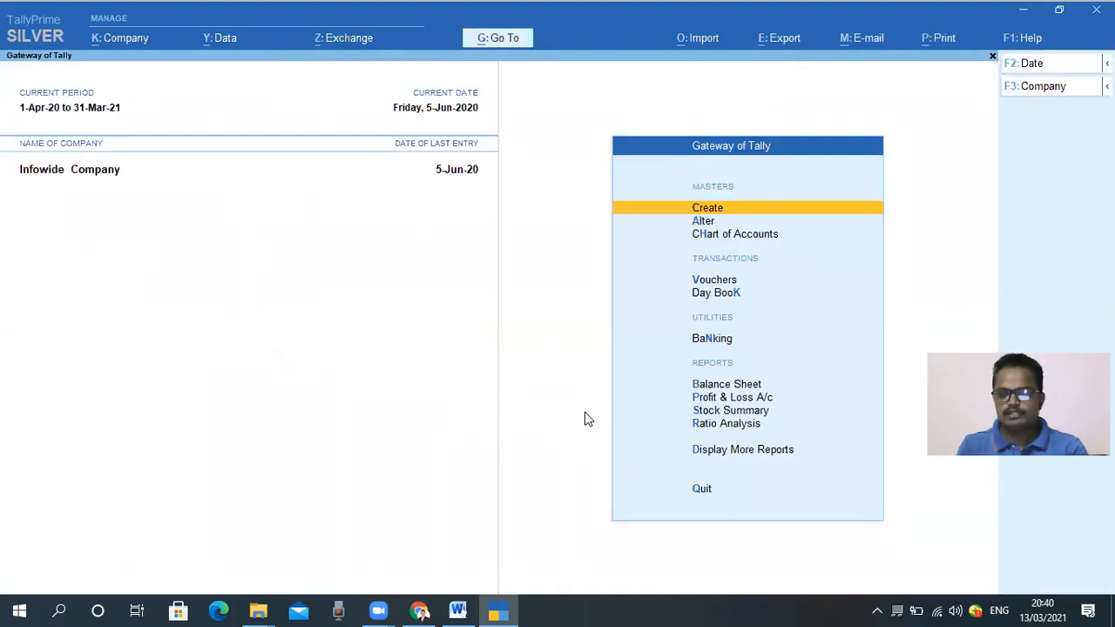
# Start a new Receipt voucher.
pyautogui.press('Down')
pyautogui.press('Down')
pyautogui.press('Down')
pyautogui.press('Down')
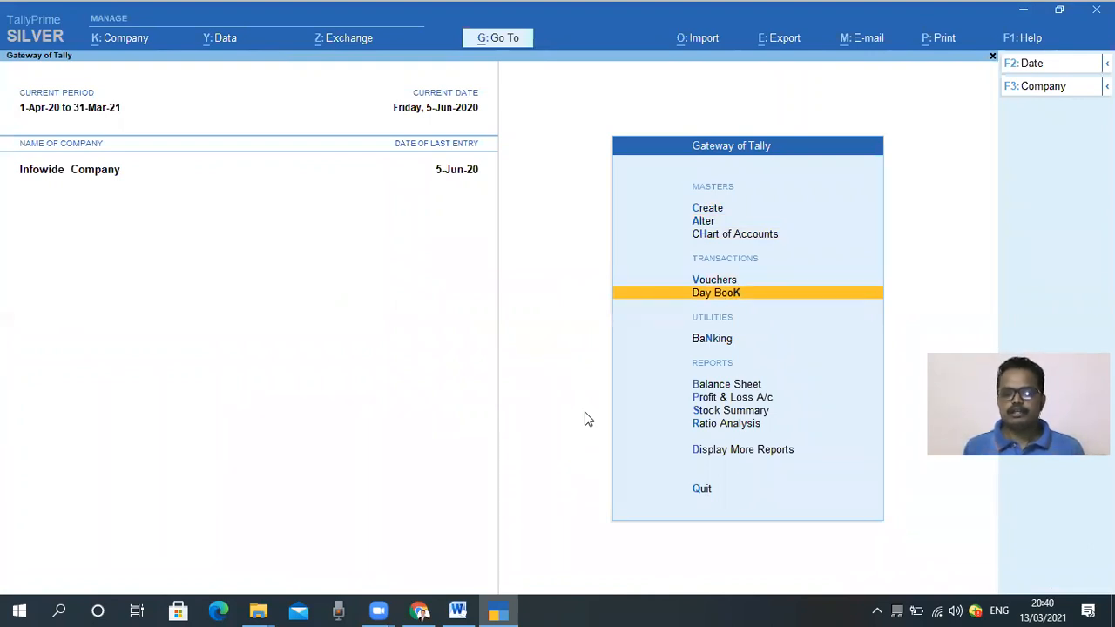
pyautogui.press('Up')
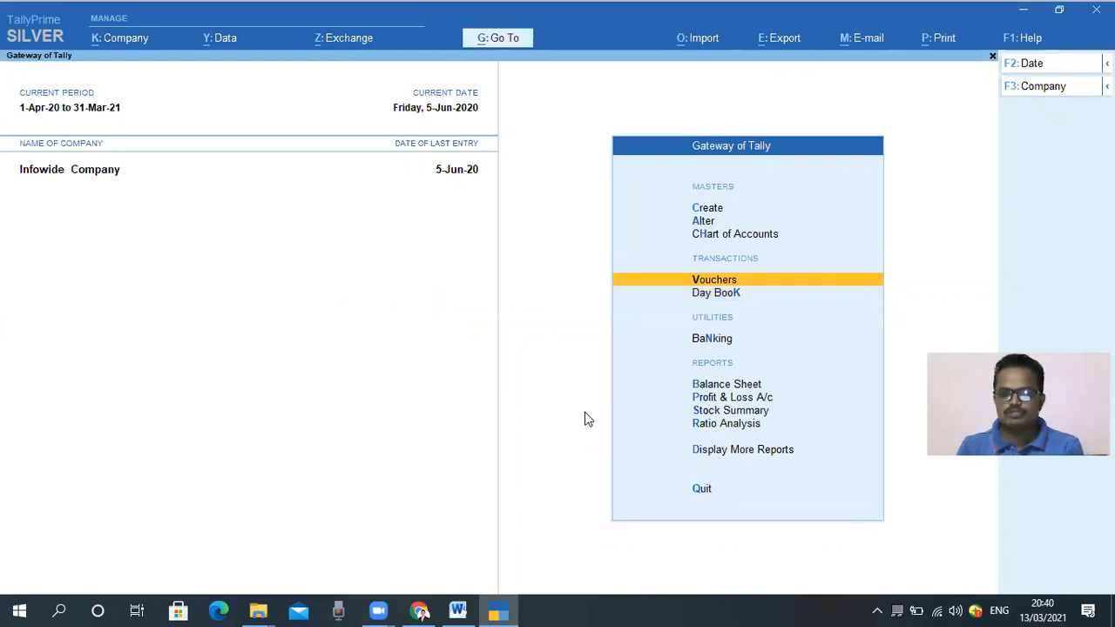
pyautogui.press('Return')
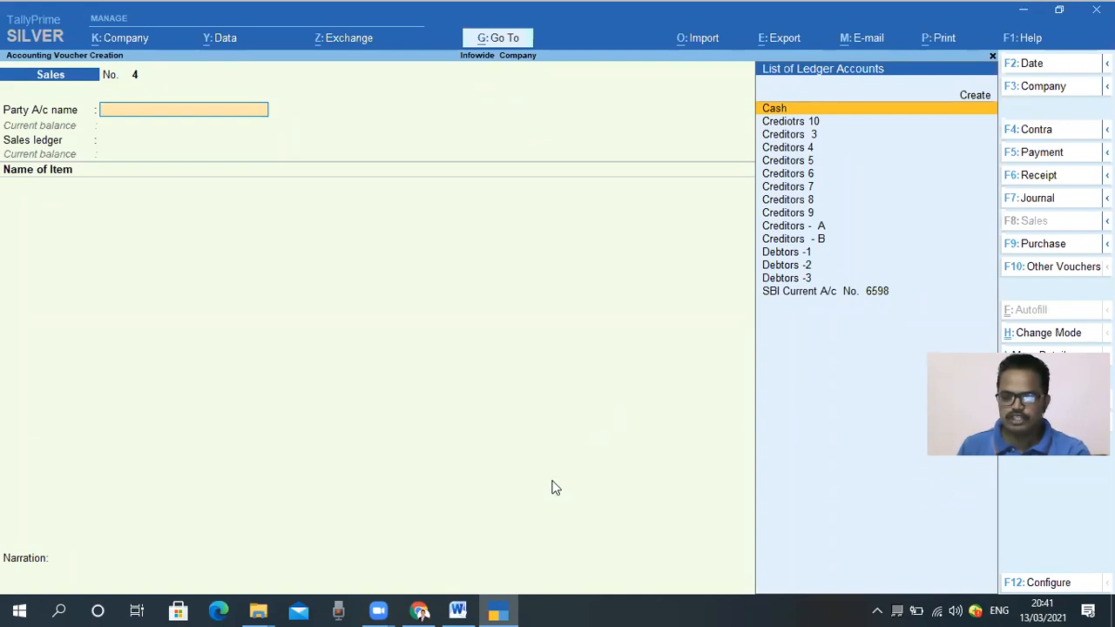
pyautogui.click(1008, 174)
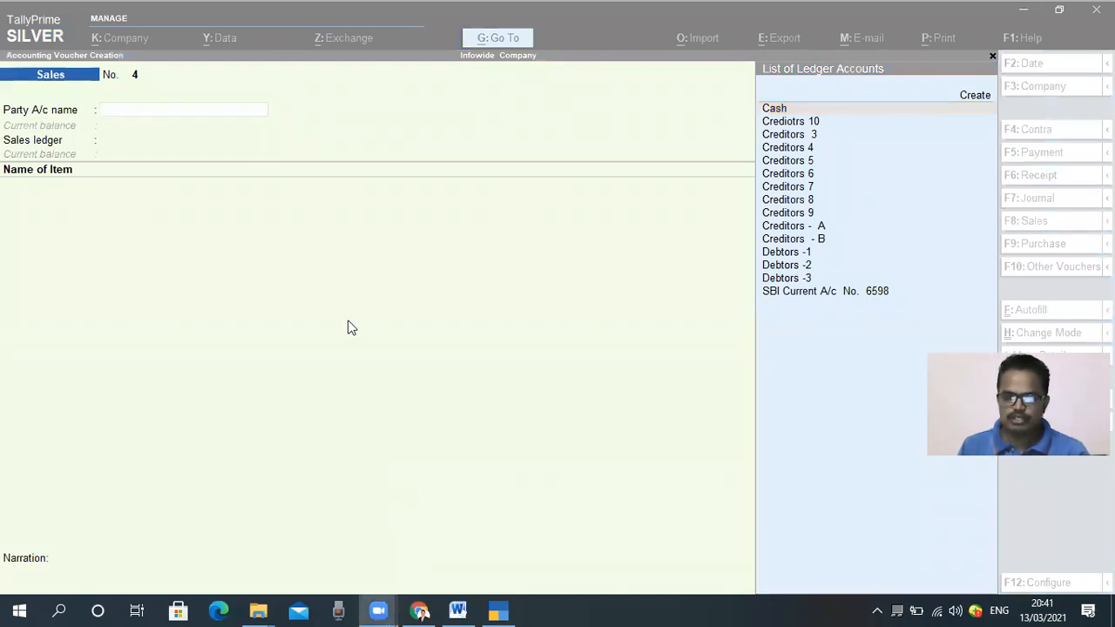
pyautogui.click(352, 289)
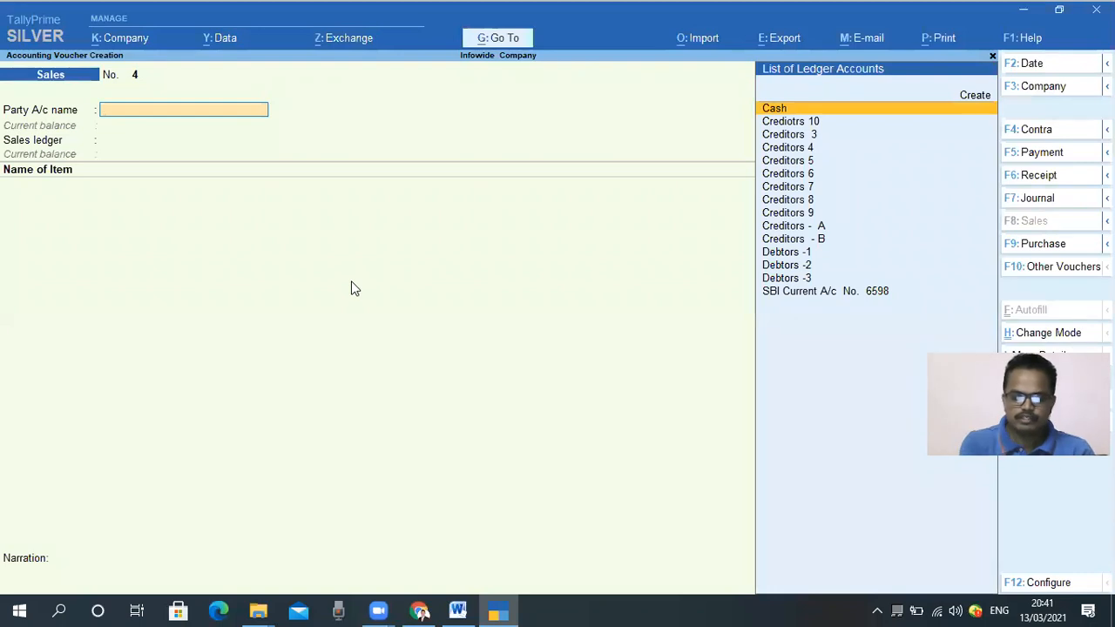
pyautogui.press('F6')
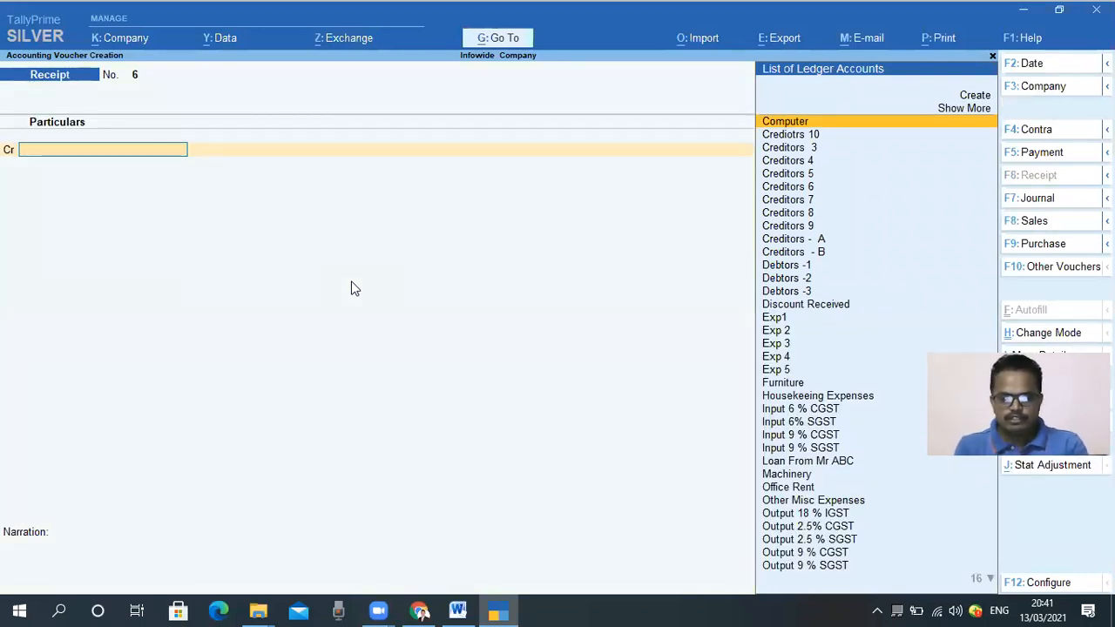
# Set the receipt voucher's date to 1-Apr-20.
pyautogui.press('F2')
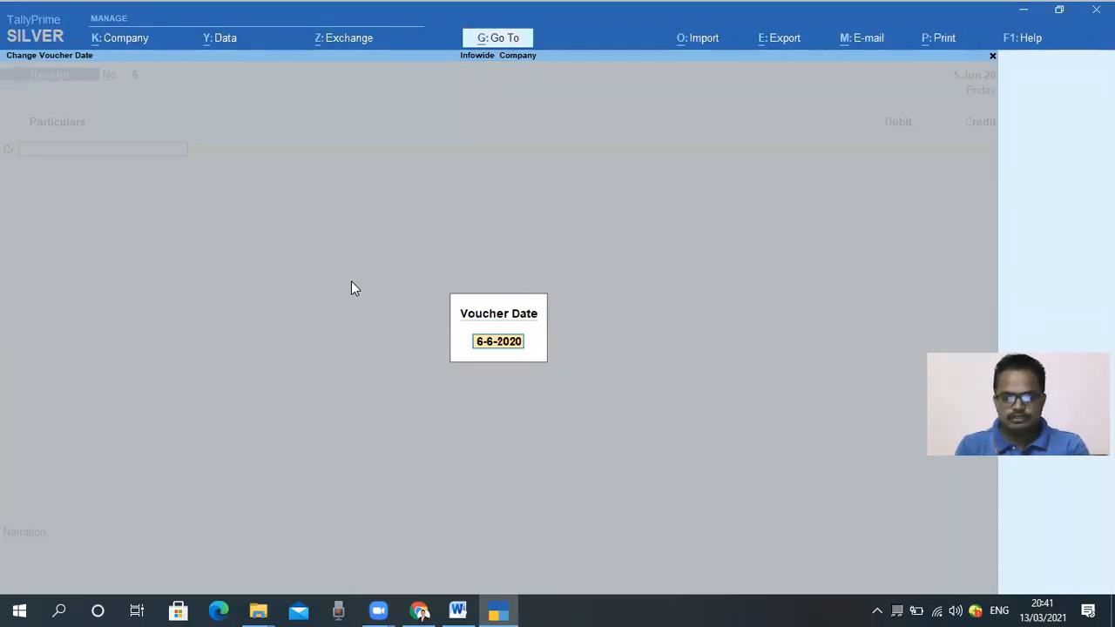
pyautogui.write('1.4.2021')
pyautogui.press('Return')
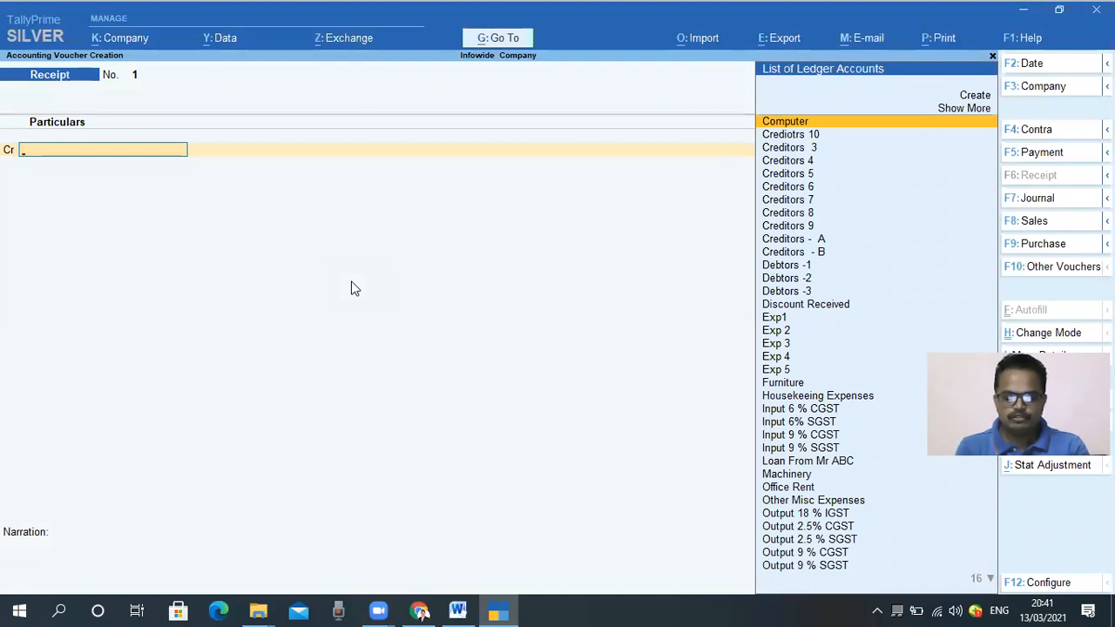
# Credit the Loan From Mr ABC ledger with 1,00,000 in the receipt voucher.
pyautogui.write('Loa')
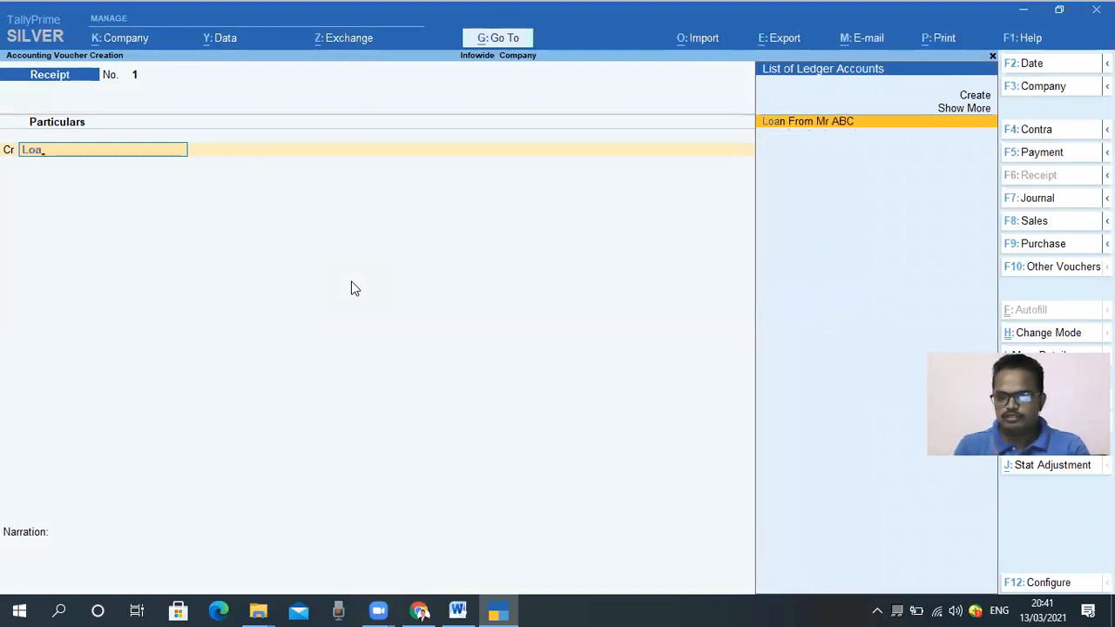
pyautogui.press('Return')
pyautogui.write('100000')
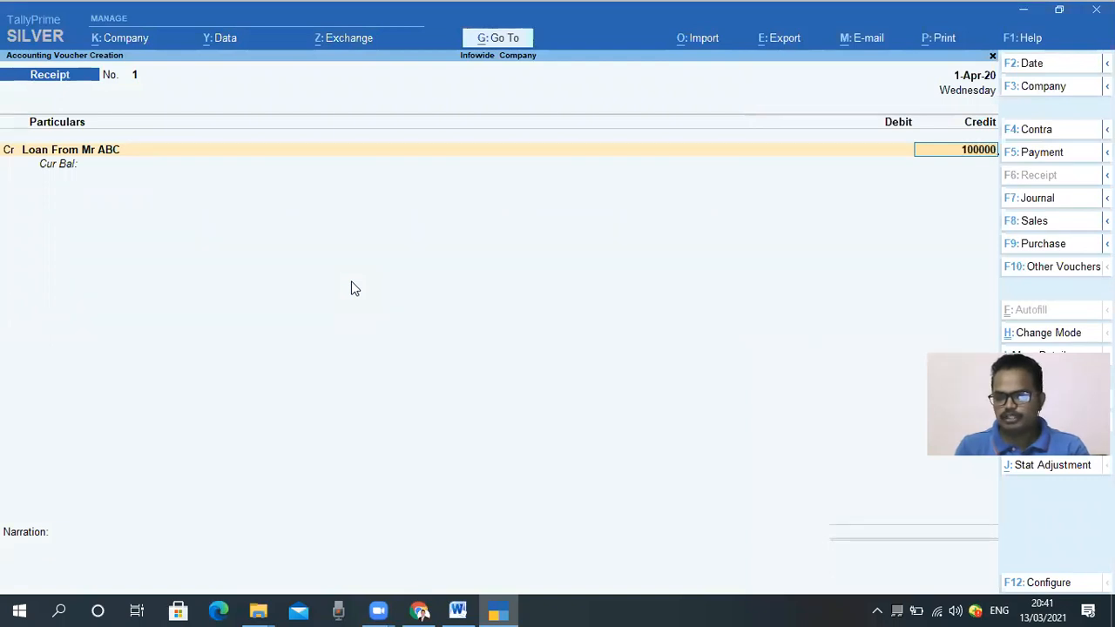
pyautogui.press('Return')
# Debit the SBI current account with 1,00,000 as the receiving ledger of the voucher.
pyautogui.write('d')
pyautogui.press('Return')
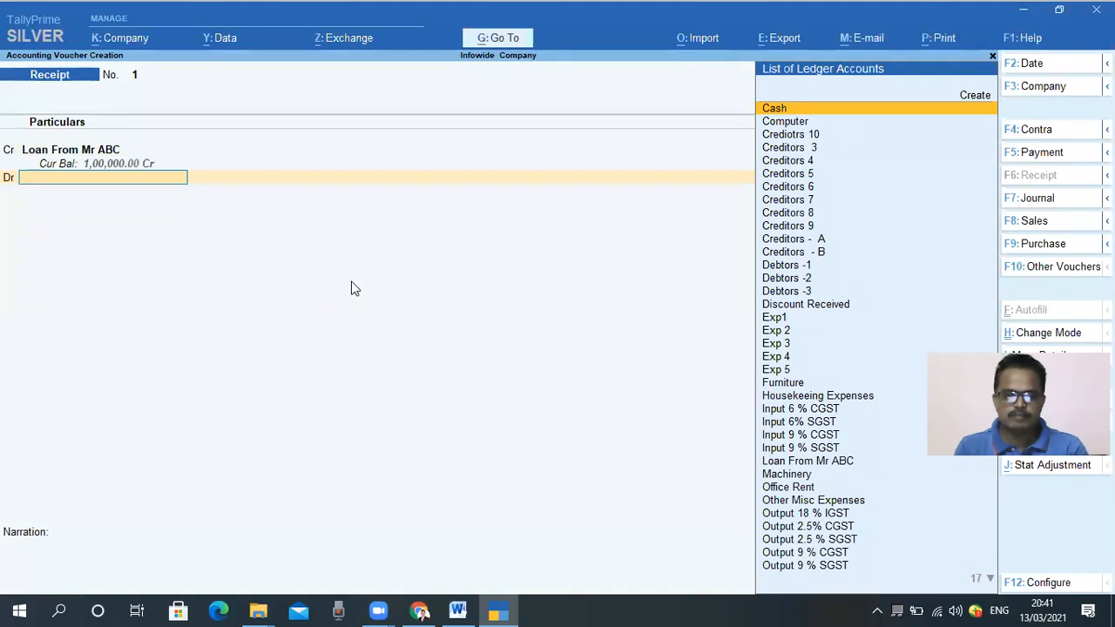
pyautogui.write('ba')
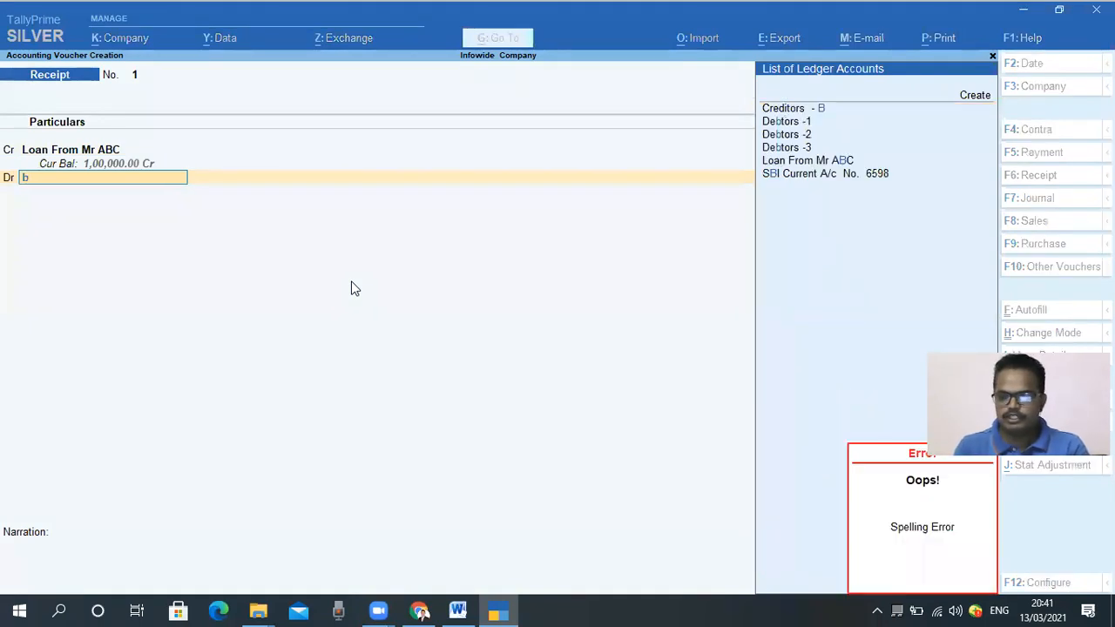
pyautogui.press('Down')
pyautogui.press('Down')
pyautogui.press('Down')
pyautogui.press('Down')
pyautogui.press('Down')
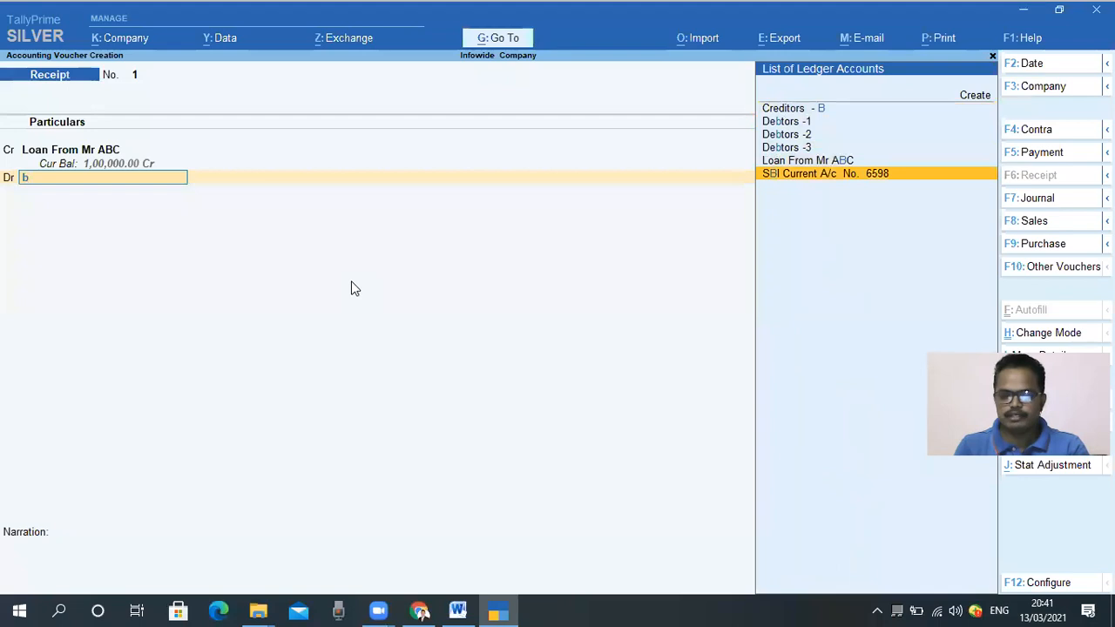
pyautogui.press('Return')
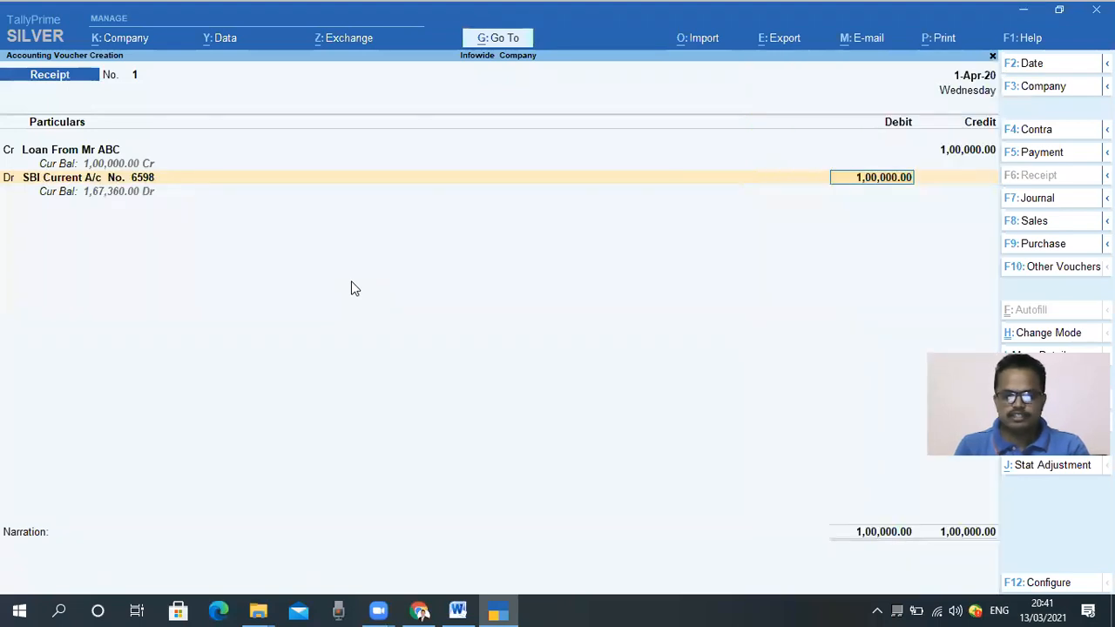
pyautogui.press('Return')
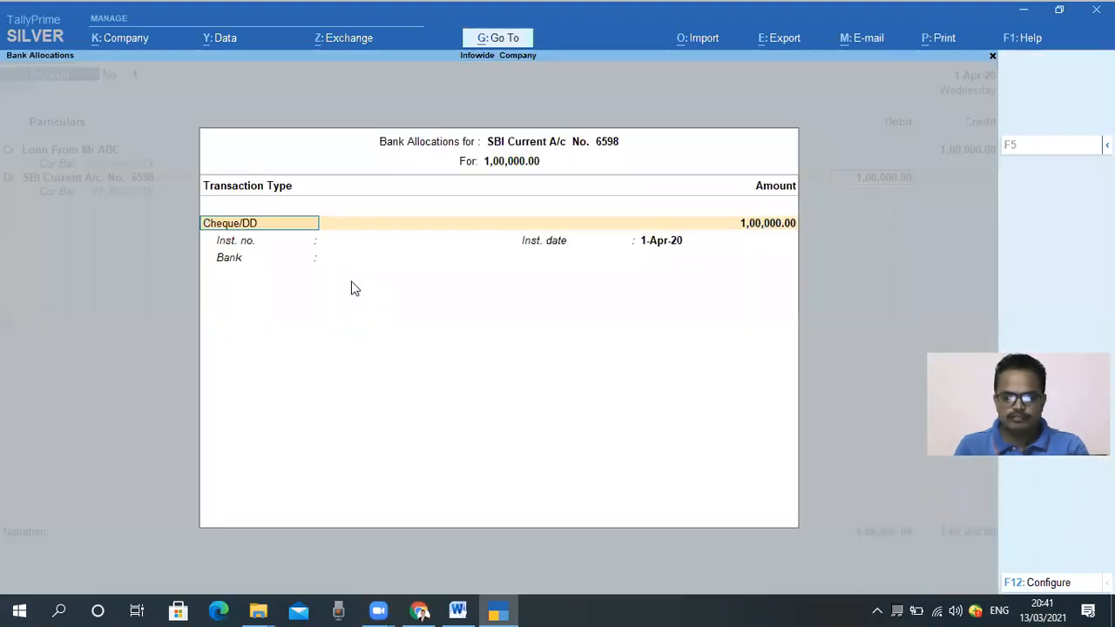
# Set the bank allocation's transaction type to e-Fund Transfer for the full amount, leaving the instrument number and bank blank.
pyautogui.write('e')
pyautogui.press('Return')
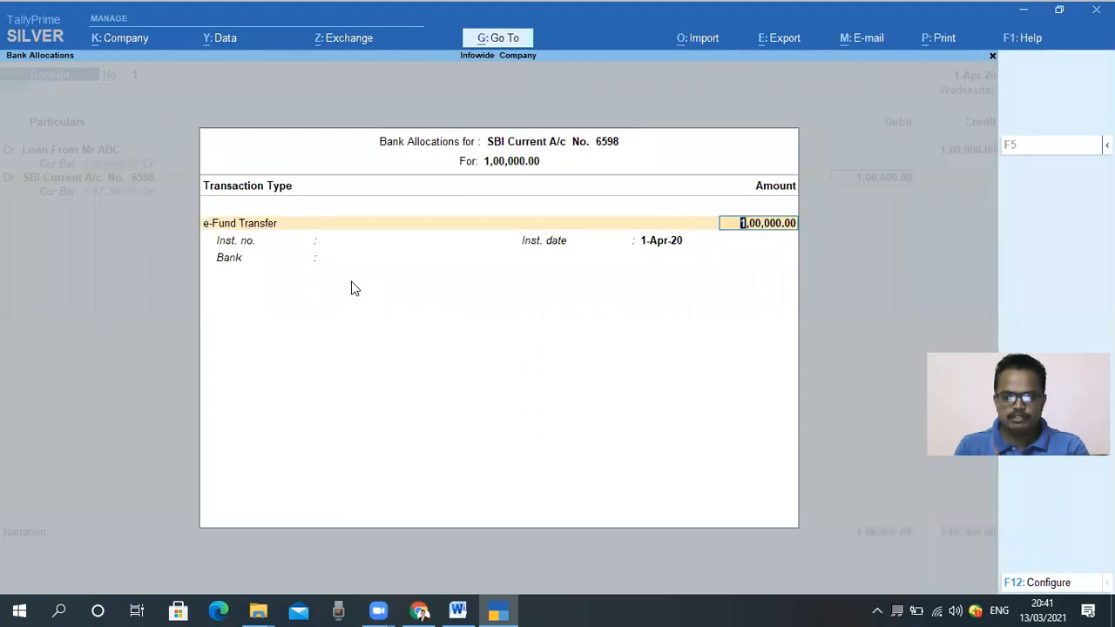
pyautogui.press('Return')
pyautogui.press('Return')
pyautogui.press('Return')
pyautogui.press('Return')
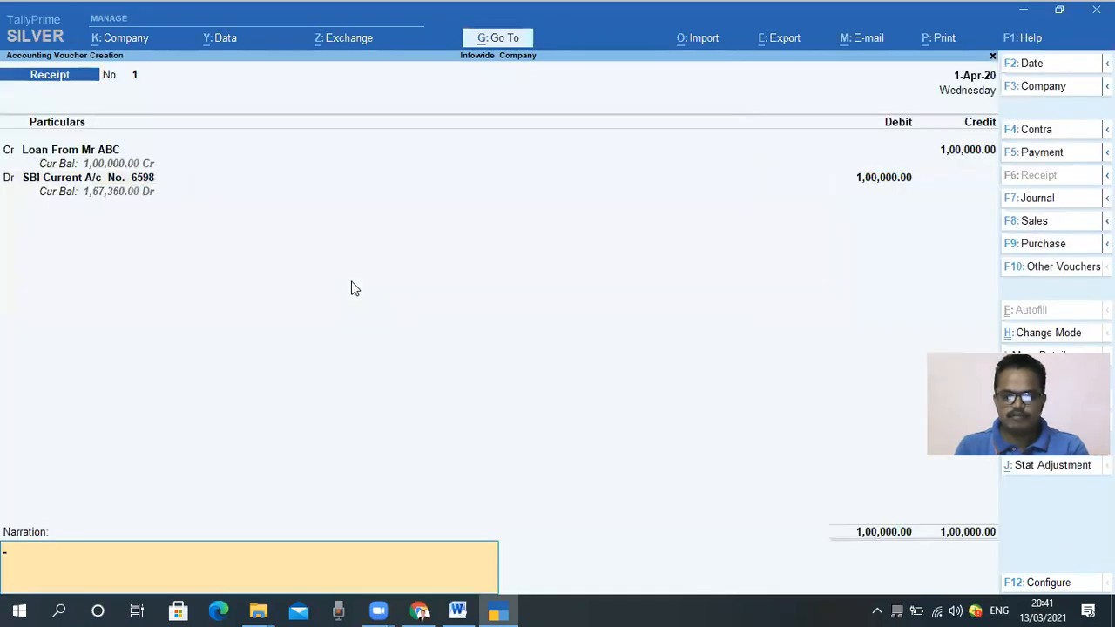
# Enter the narration "Being Loan Taken from Mr ABC at Rate of 10 % PA" and save the receipt voucher, leaving voucher entry.
pyautogui.write('Being Loan')
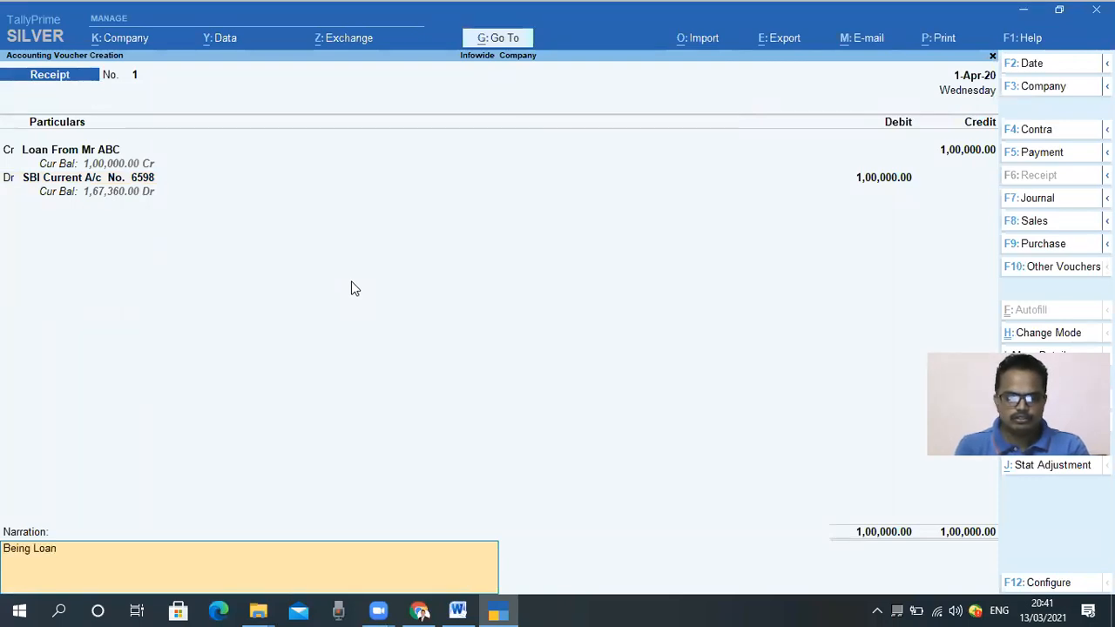
pyautogui.write(' Taken f')
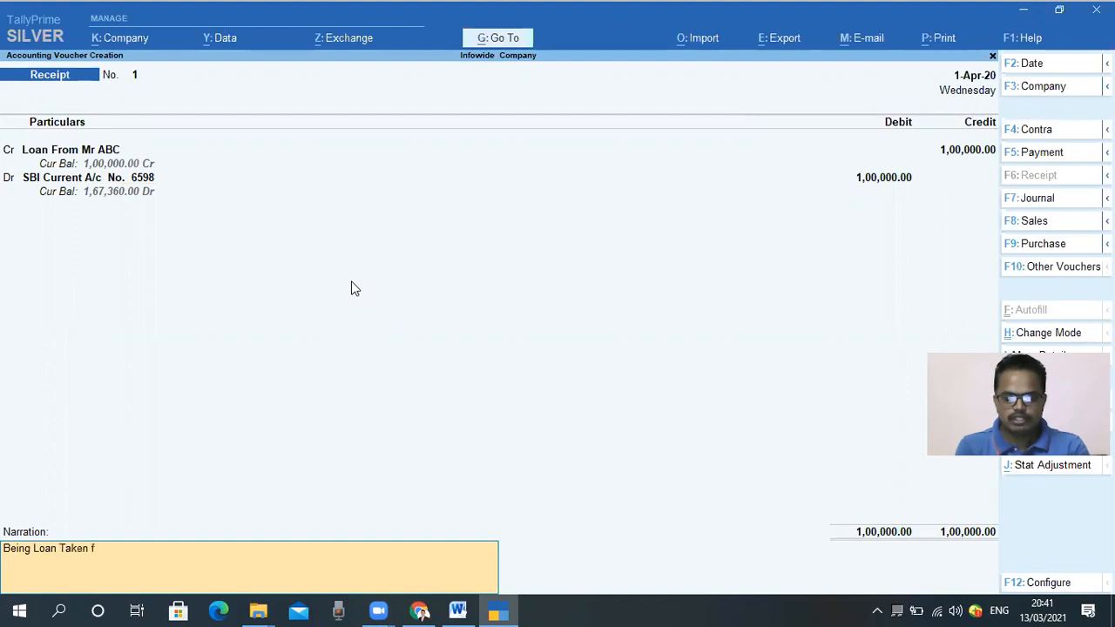
pyautogui.write('rom Mr ABC')
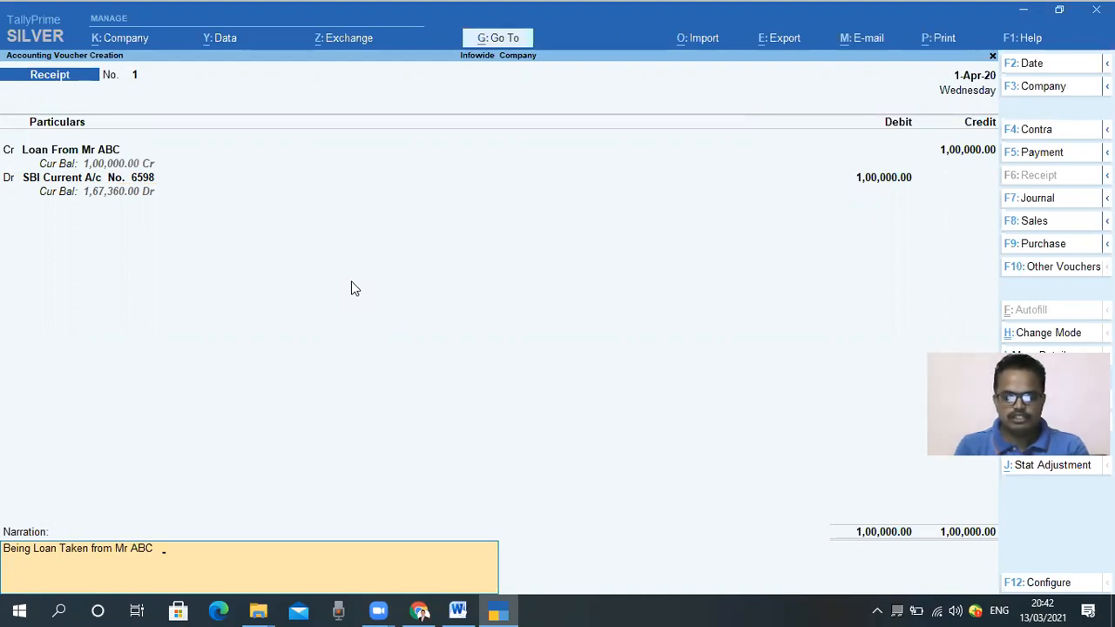
pyautogui.write('at Rate')
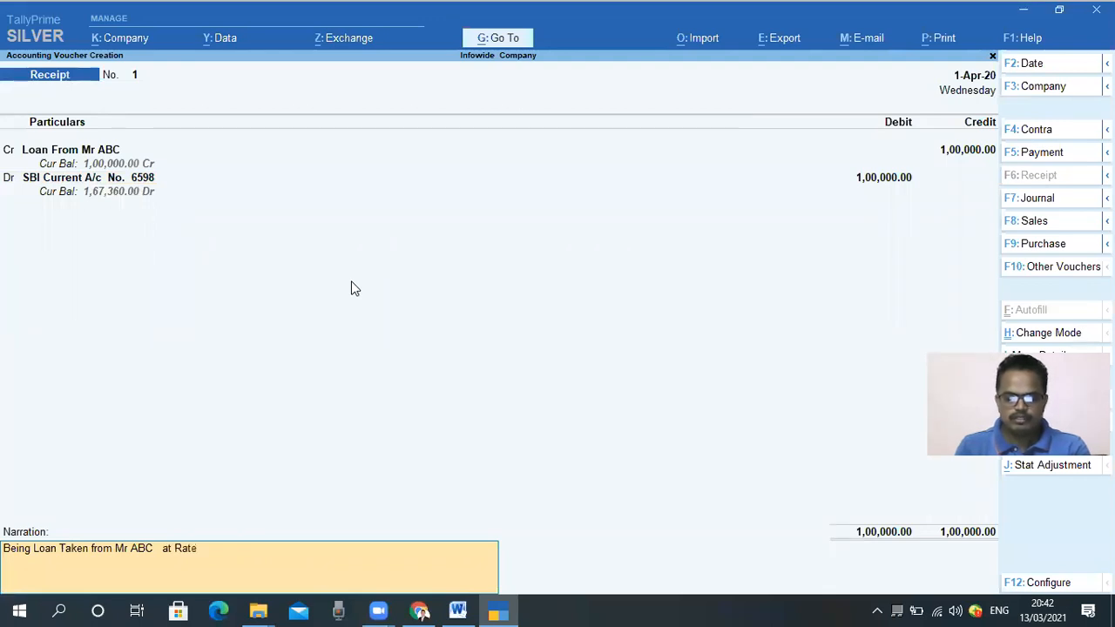
pyautogui.write(' of 10')
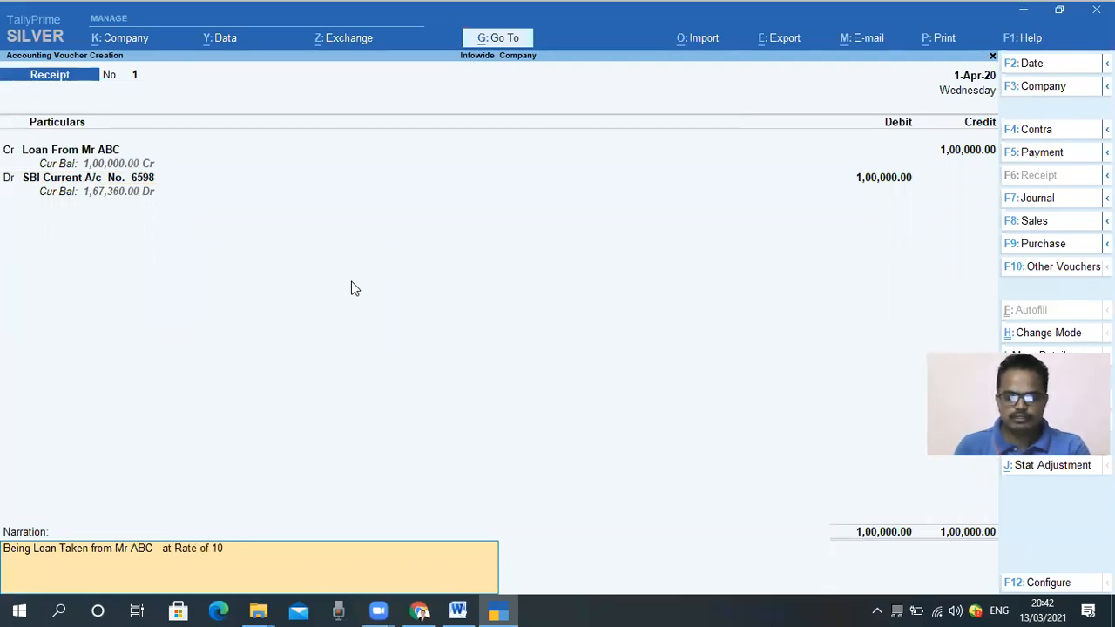
pyautogui.write(' %')
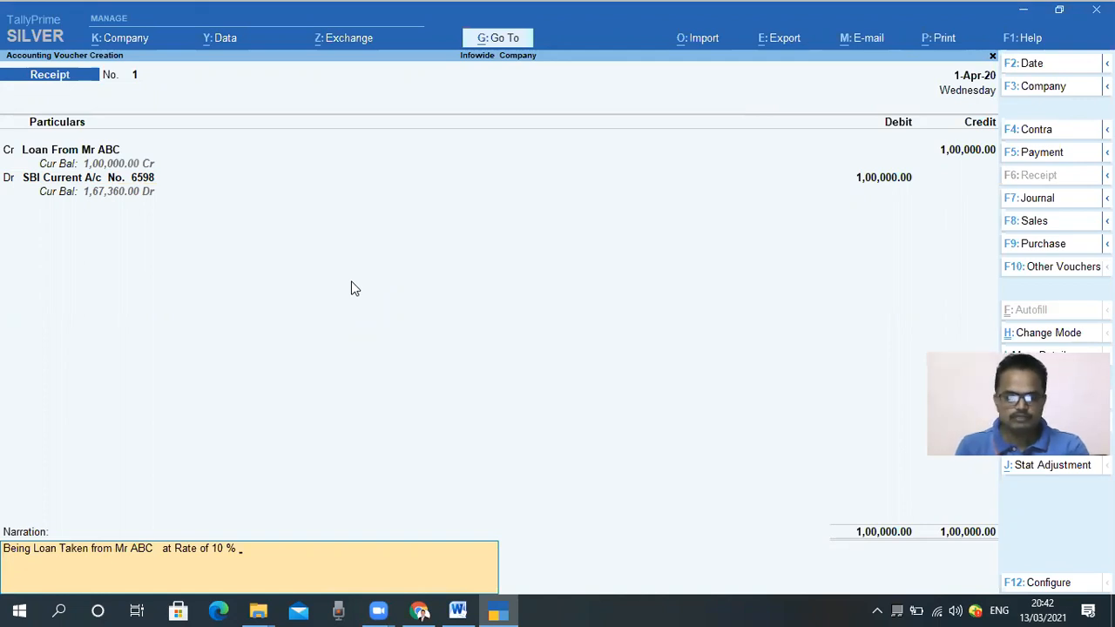
pyautogui.write('  PA')
pyautogui.press('Return')
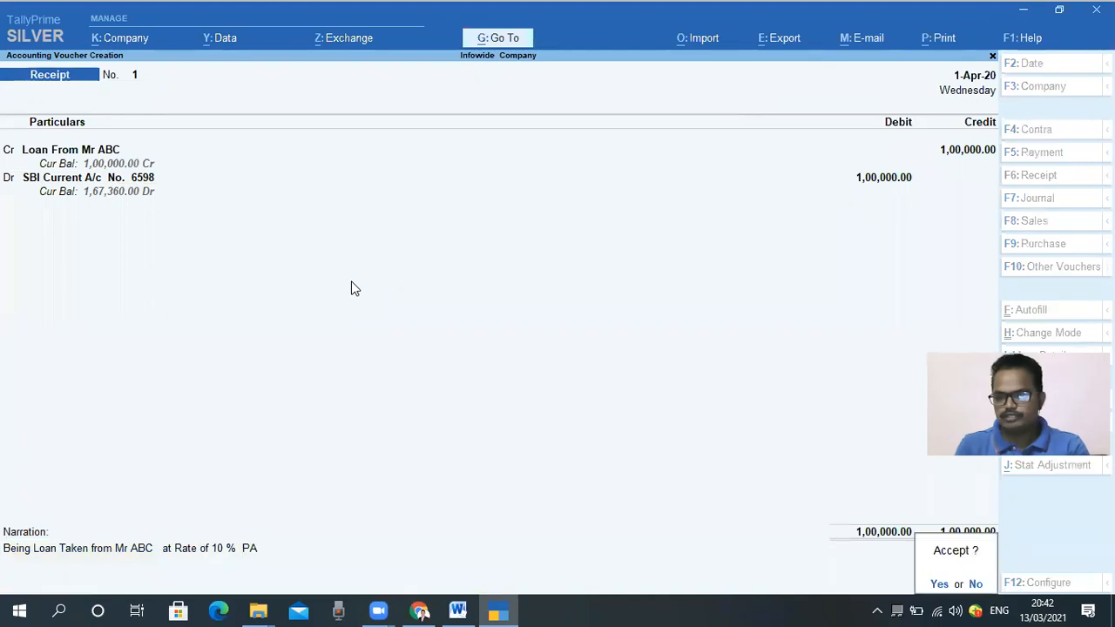
pyautogui.press('Return')
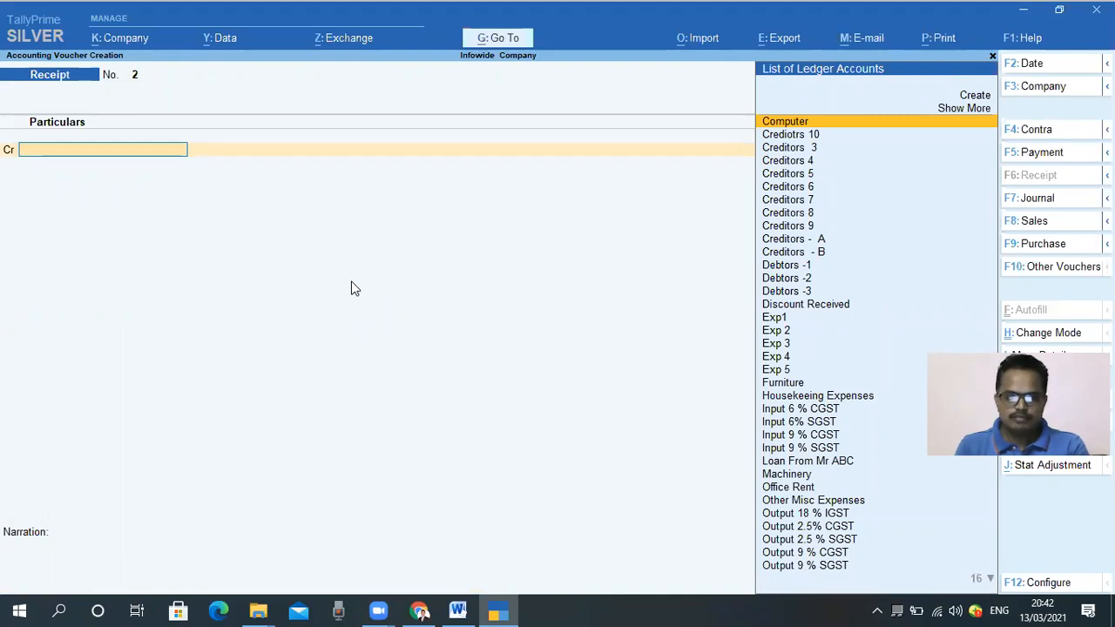
pyautogui.press('Escape')
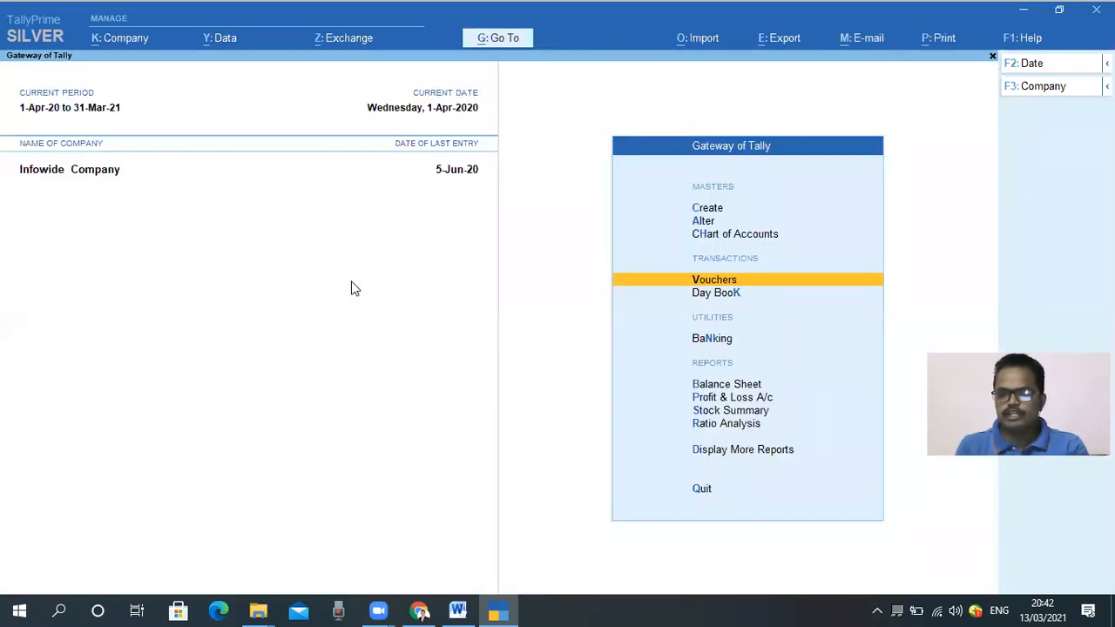
# Open the list of additional reports from the Gateway of Tally.
pyautogui.press('Escape')
pyautogui.press('Escape')
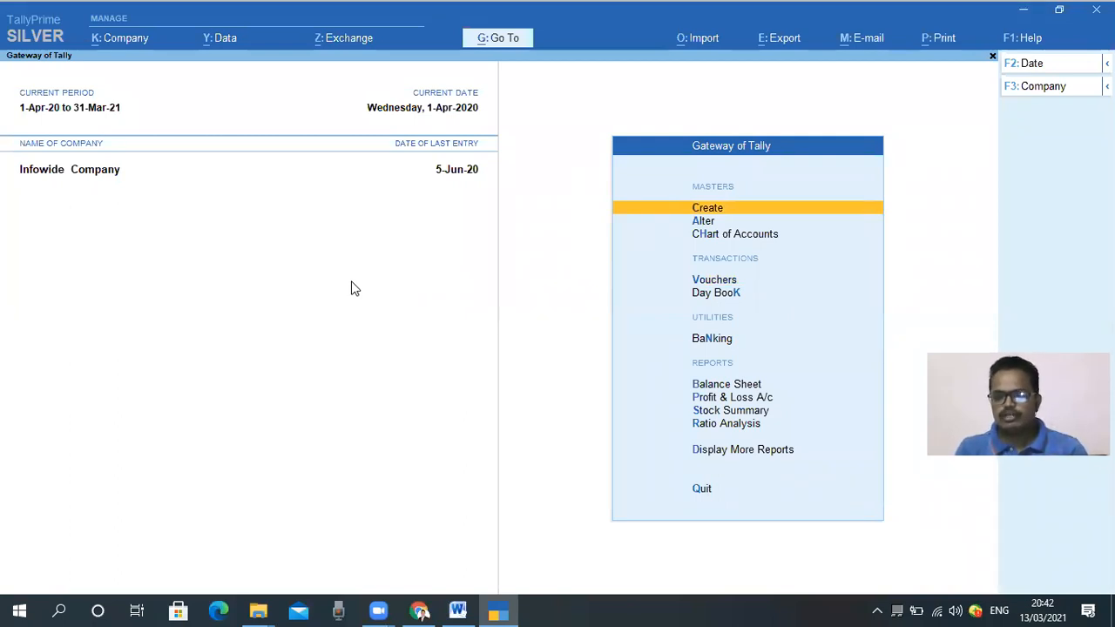
pyautogui.press('Down')
pyautogui.press('Down')
pyautogui.press('Down')
pyautogui.press('Down')
pyautogui.press('Down')
pyautogui.press('Down')
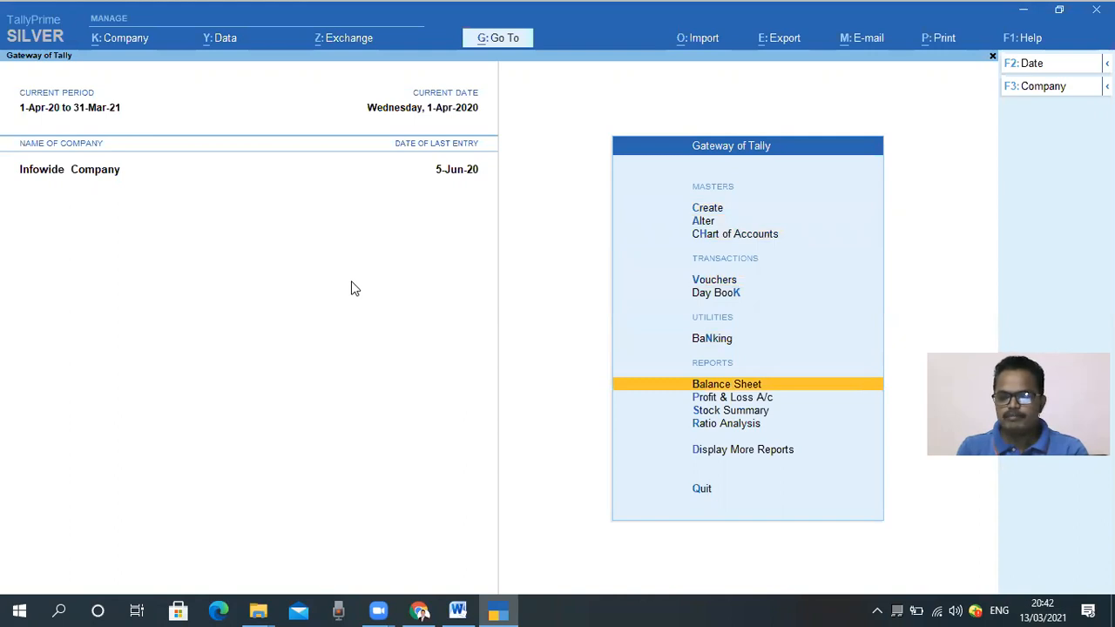
pyautogui.press('Down')
pyautogui.press('Down')
pyautogui.press('Down')
pyautogui.press('Down')
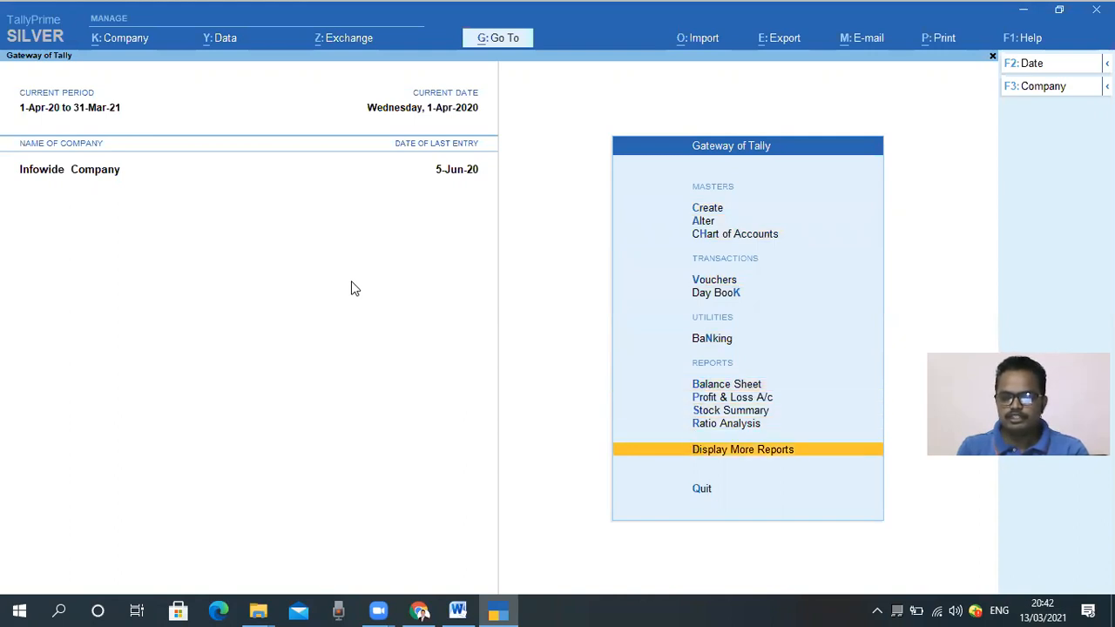
pyautogui.press('Return')
# Open the Interest Calculations reports within the Statements of Accounts.
pyautogui.press('Down')
pyautogui.press('Down')
pyautogui.press('Down')
pyautogui.press('Down')
pyautogui.press('Down')
pyautogui.press('Down')
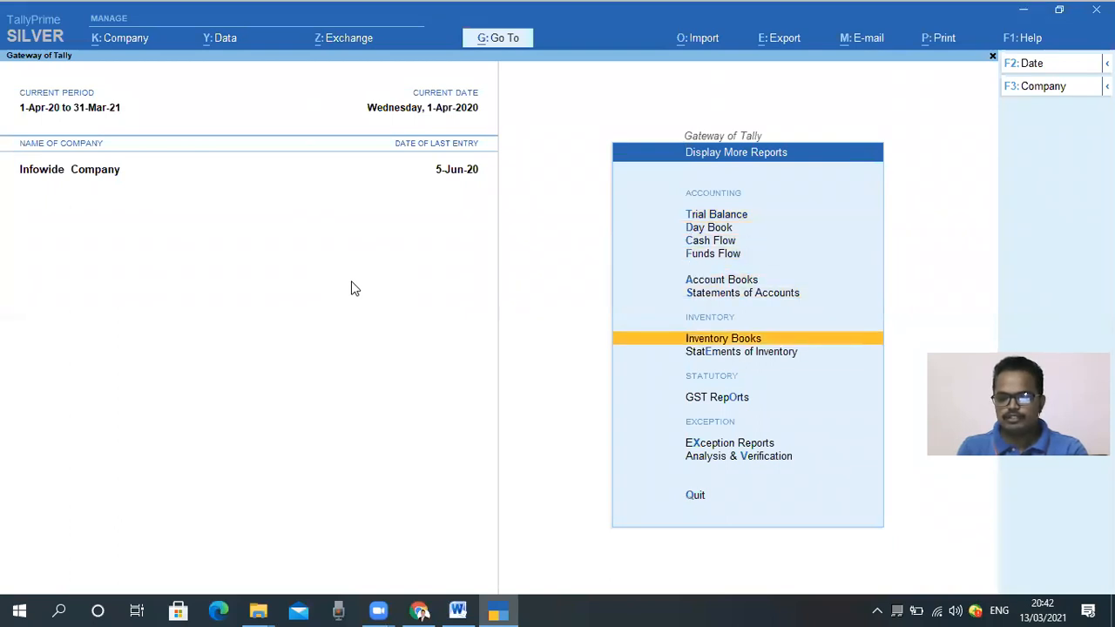
pyautogui.press('Up')
pyautogui.press('Up')
pyautogui.press('Down')
pyautogui.press('Return')
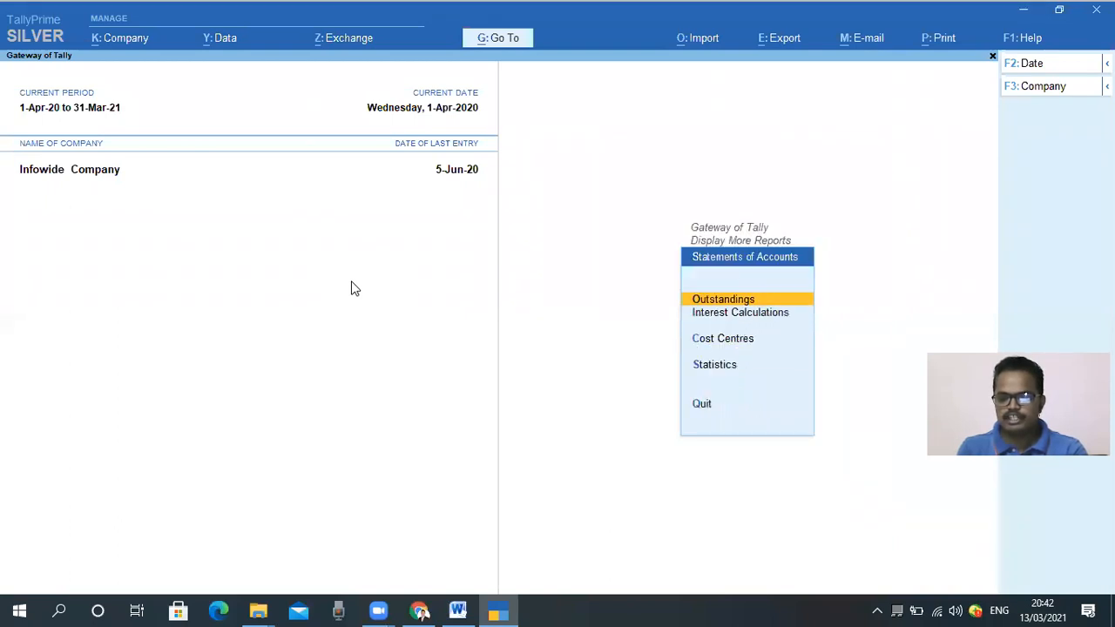
pyautogui.press('Down')
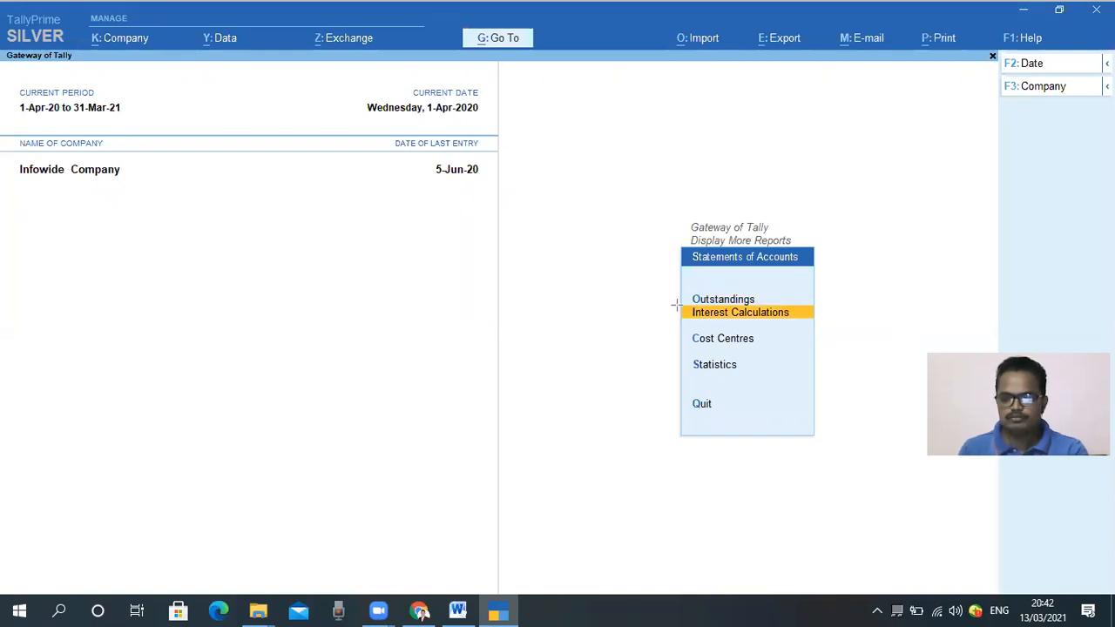
pyautogui.moveTo(677, 303)
pyautogui.mouseDown()
pyautogui.moveTo(833, 334)
pyautogui.moveTo(809, 329)
pyautogui.mouseUp()
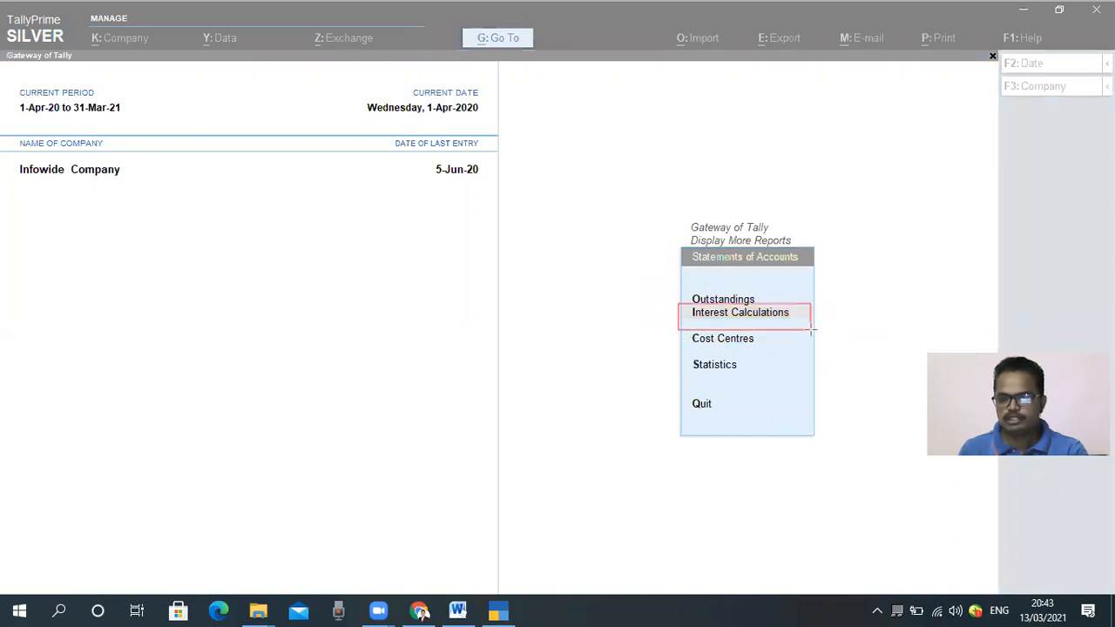
pyautogui.click(317, 539)
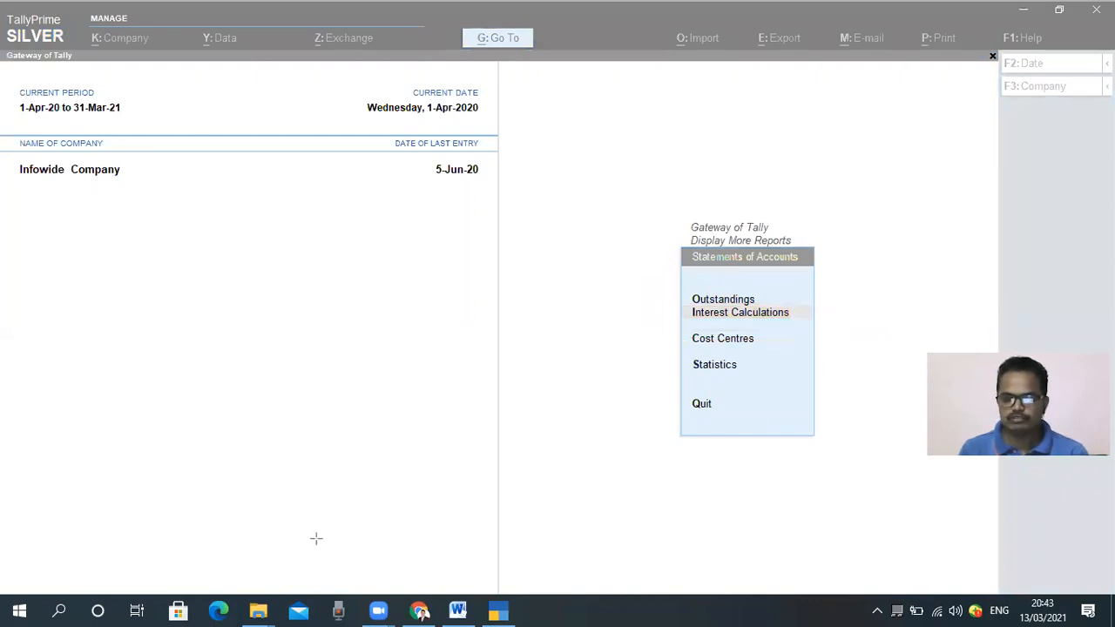
pyautogui.click(786, 317)
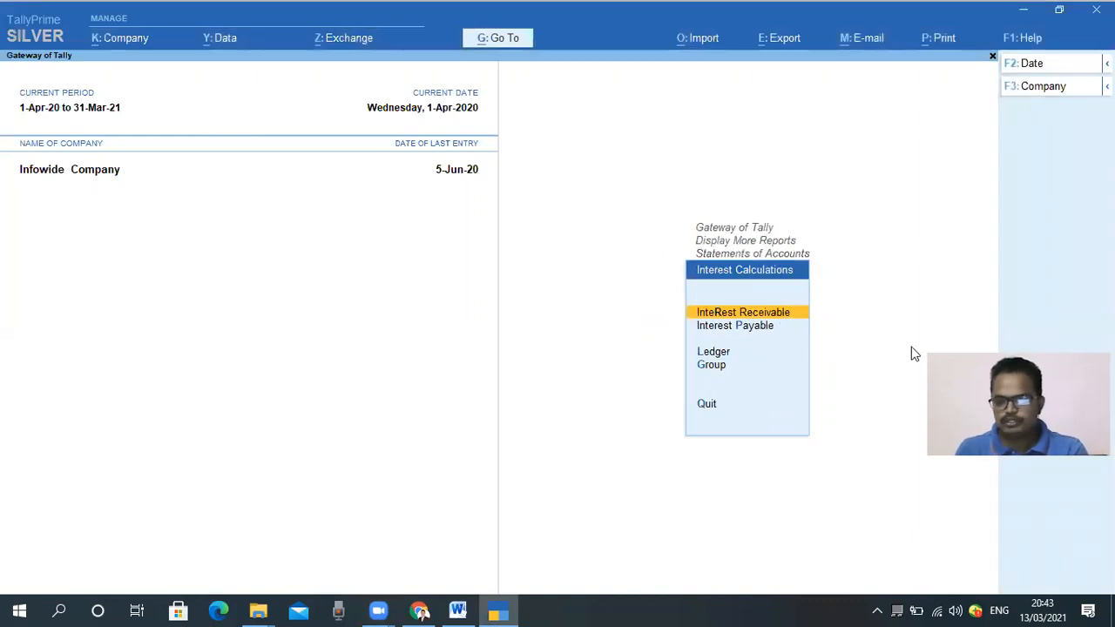
# Display the group-wise interest calculation for the Unsecured Loans group.
pyautogui.press('Down')
pyautogui.press('Up')
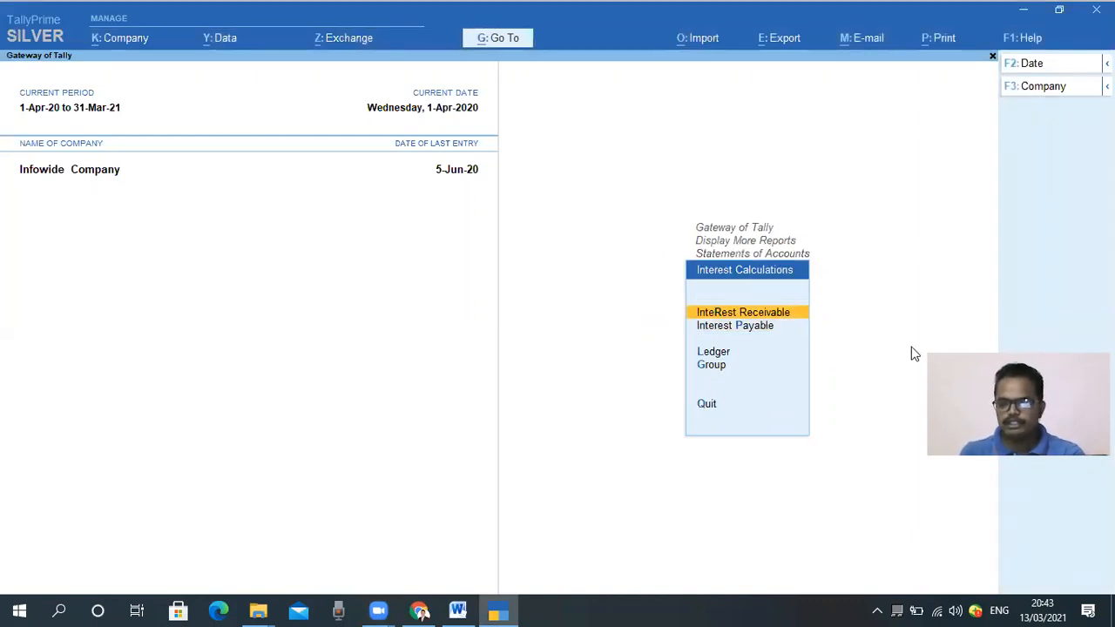
pyautogui.press('Down')
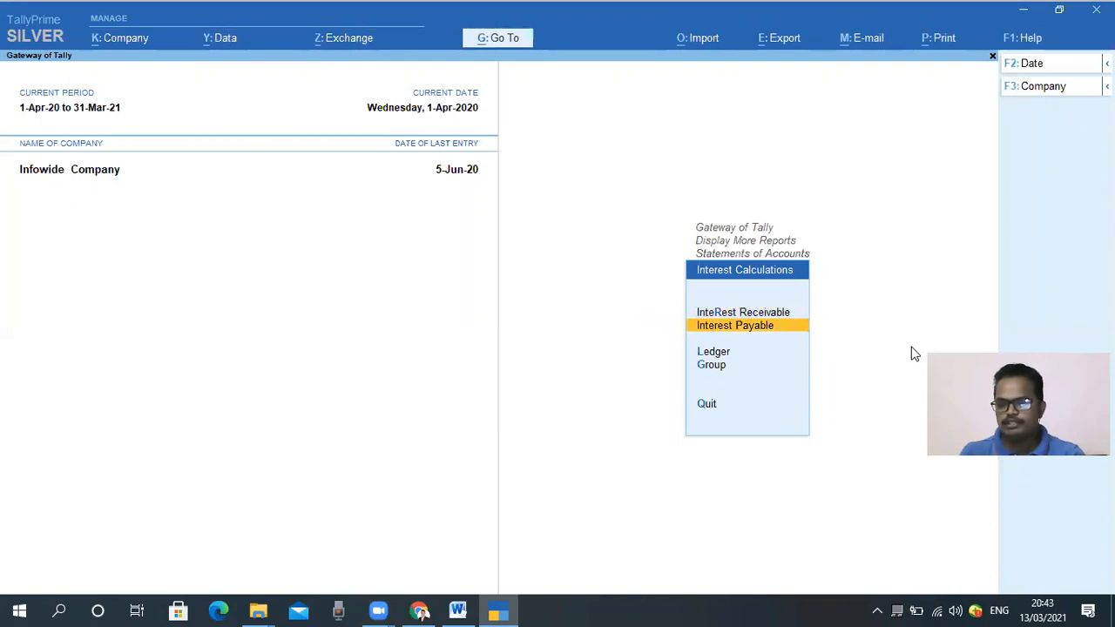
pyautogui.press('Down')
pyautogui.press('Down')
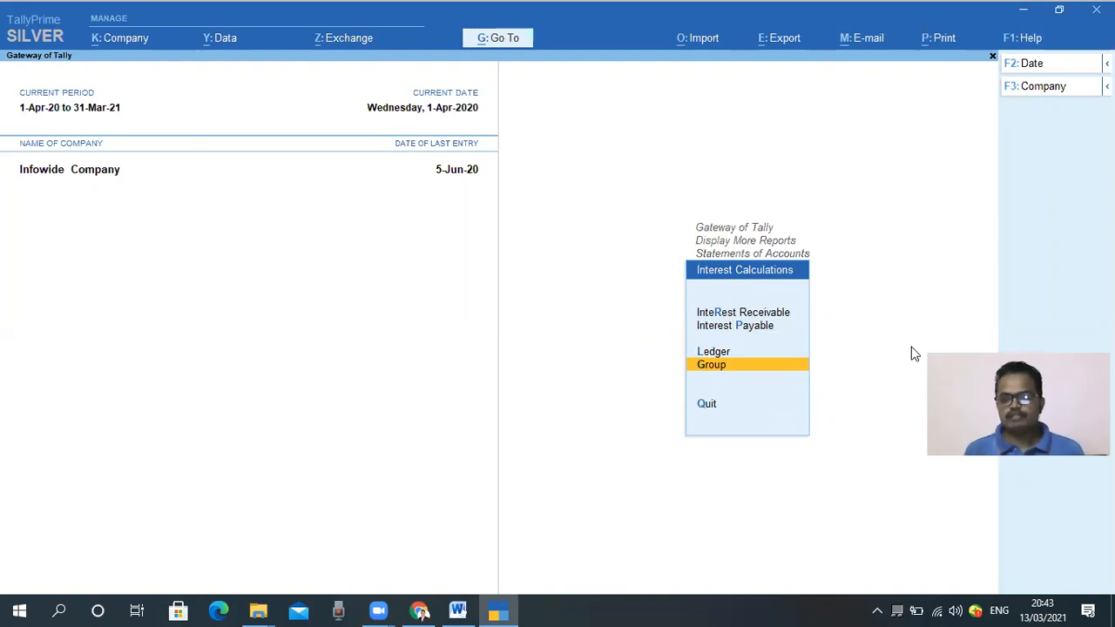
pyautogui.press('Return')
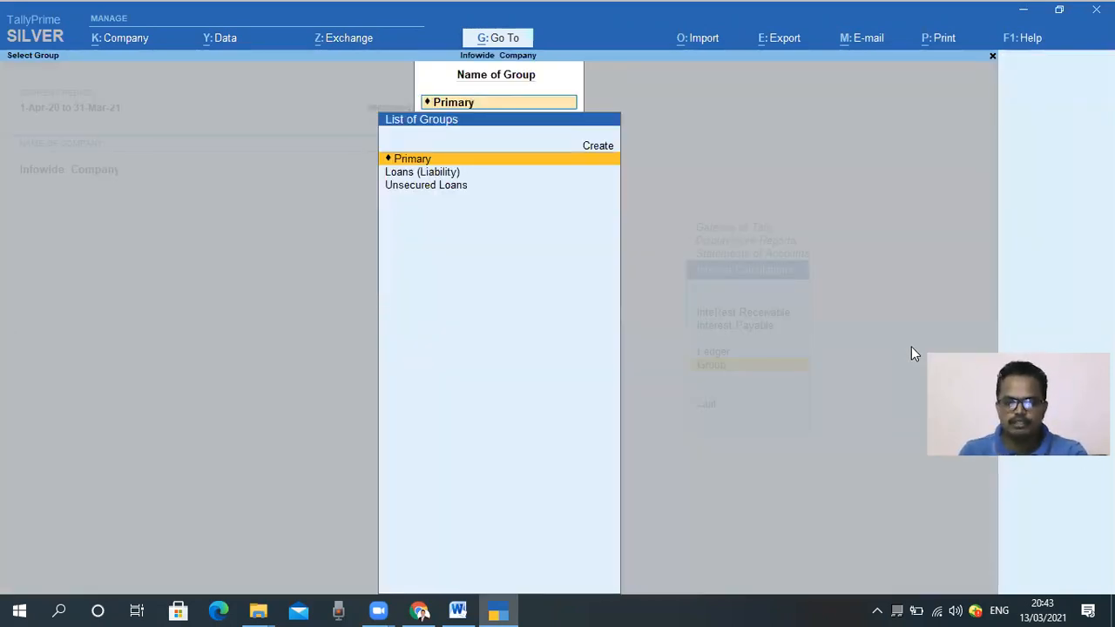
pyautogui.press('Down')
pyautogui.press('Down')
pyautogui.press('Return')
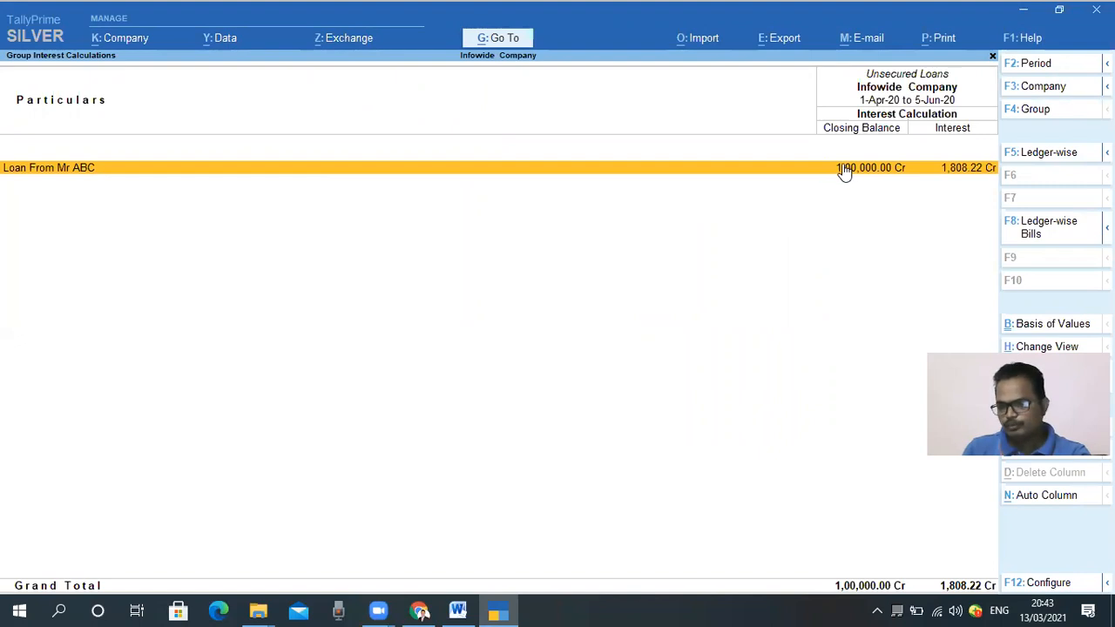
# Drill into the Loan From Mr ABC ledger and examine its interest period, total days, rate and interest amount.
pyautogui.click(968, 174)
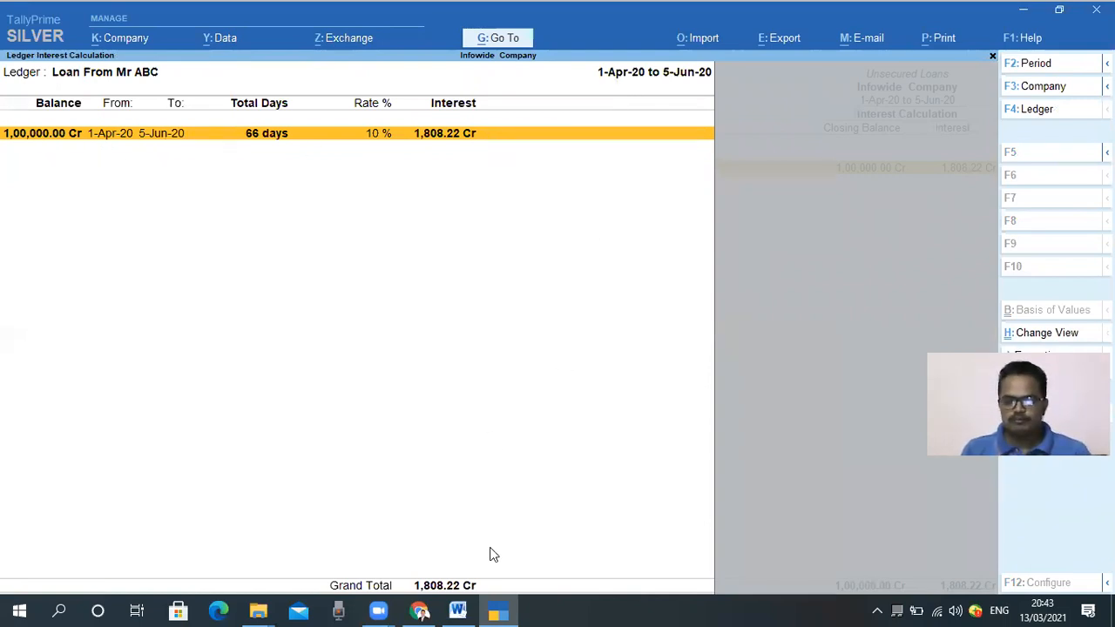
pyautogui.moveTo(589, 66)
pyautogui.mouseDown()
pyautogui.moveTo(742, 86)
pyautogui.moveTo(716, 87)
pyautogui.mouseUp()
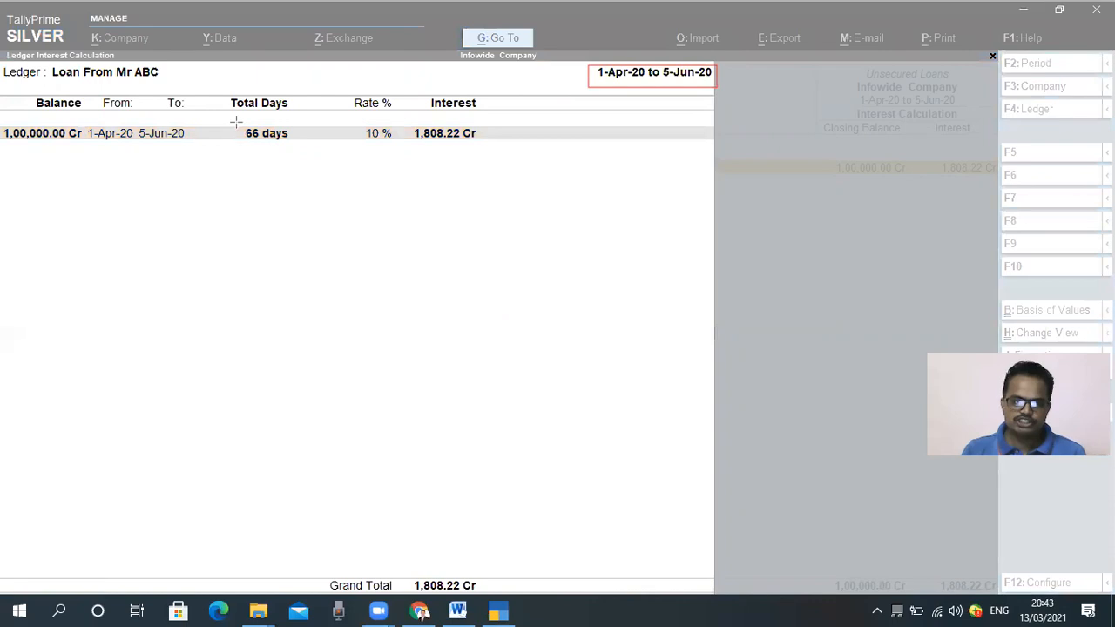
pyautogui.moveTo(236, 122); pyautogui.dragTo(298, 151)
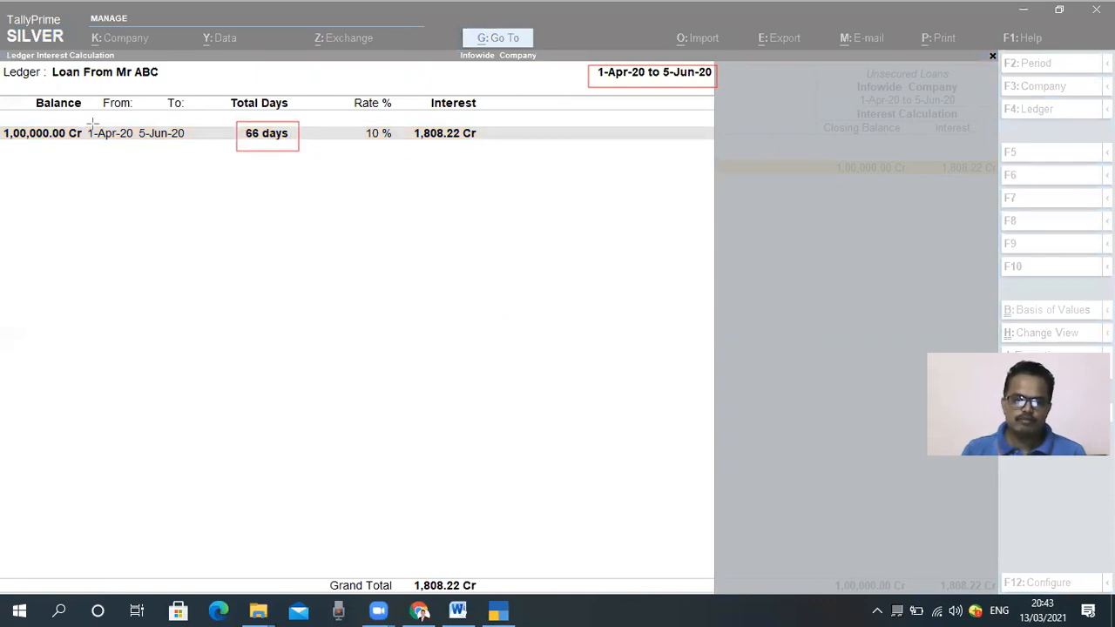
pyautogui.moveTo(88, 123); pyautogui.dragTo(197, 147)
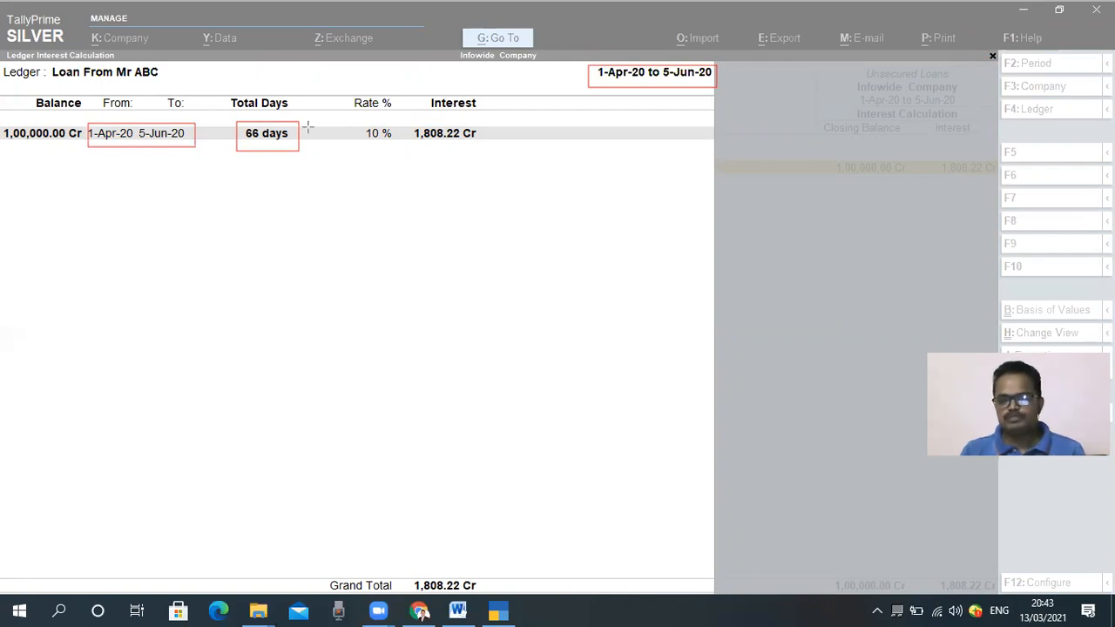
pyautogui.moveTo(362, 114)
pyautogui.mouseDown()
pyautogui.moveTo(399, 156)
pyautogui.moveTo(482, 149)
pyautogui.mouseUp()
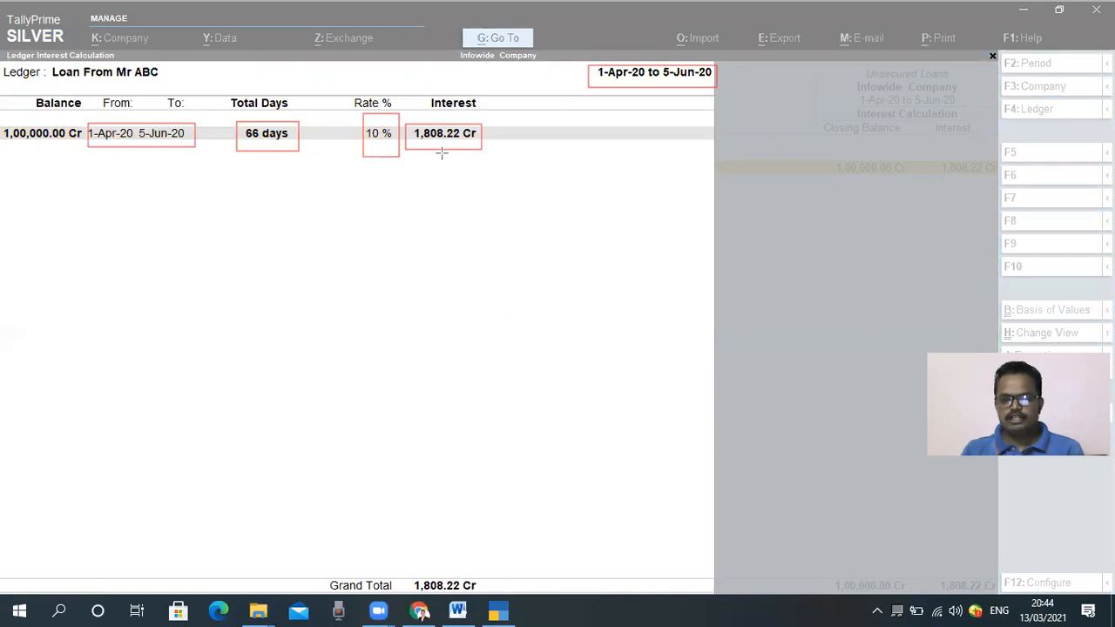
pyautogui.hotkey('ctrl', 'z')
pyautogui.hotkey('ctrl', 'z')
pyautogui.click(315, 408)
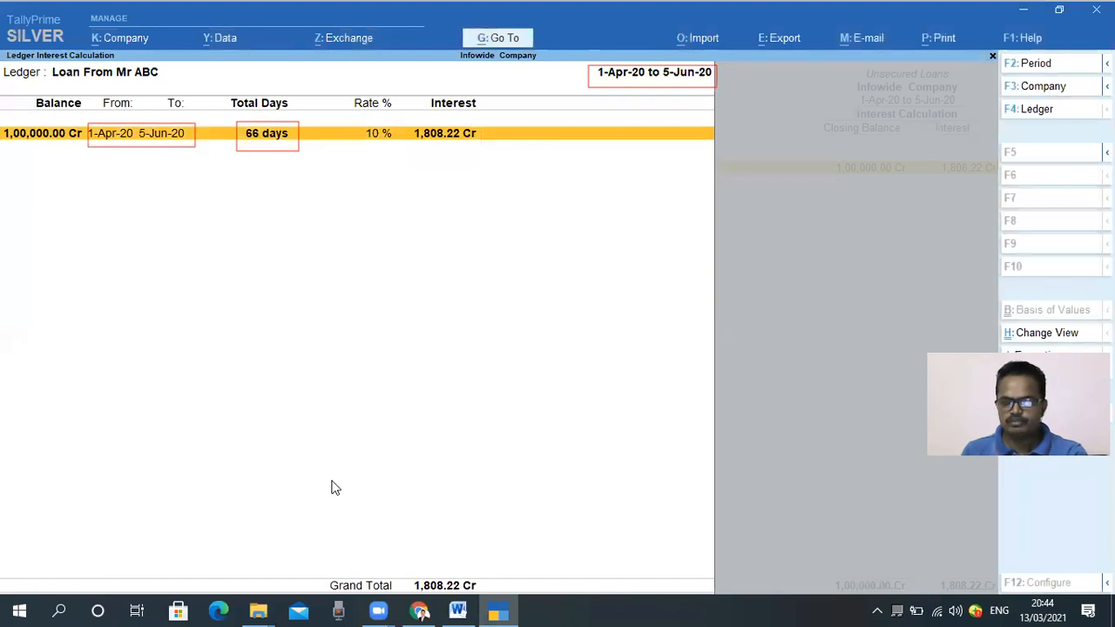
# View the Interest Payable report and drill through Loans (Liability) and Unsecured Loans to the Loan From Mr ABC interest details.
pyautogui.press('Escape')
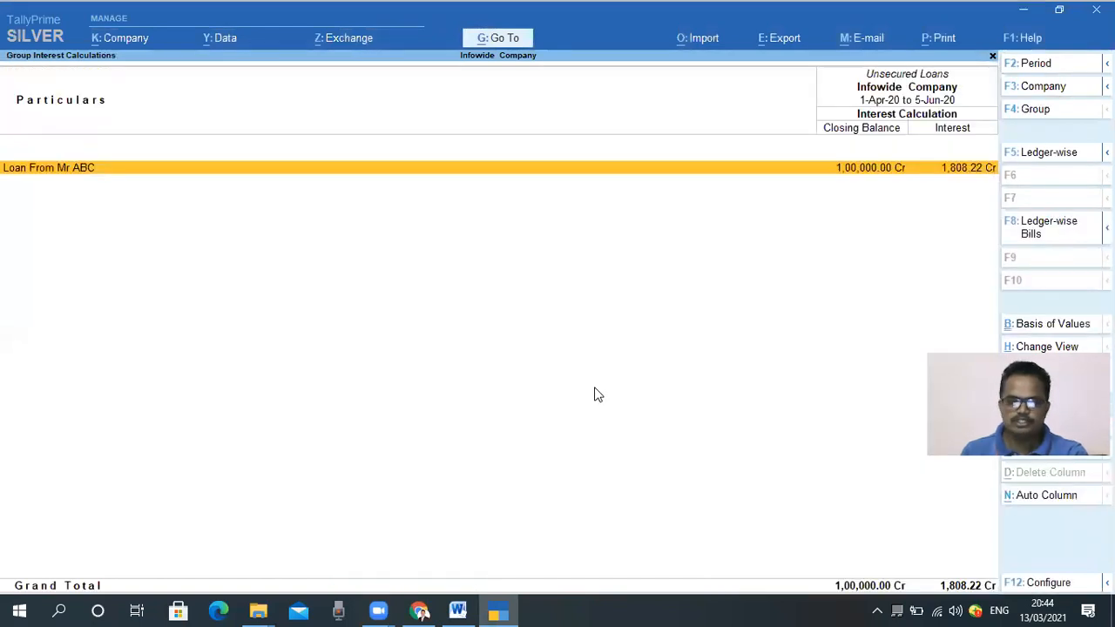
pyautogui.press('Escape')
pyautogui.press('Up')
pyautogui.press('Up')
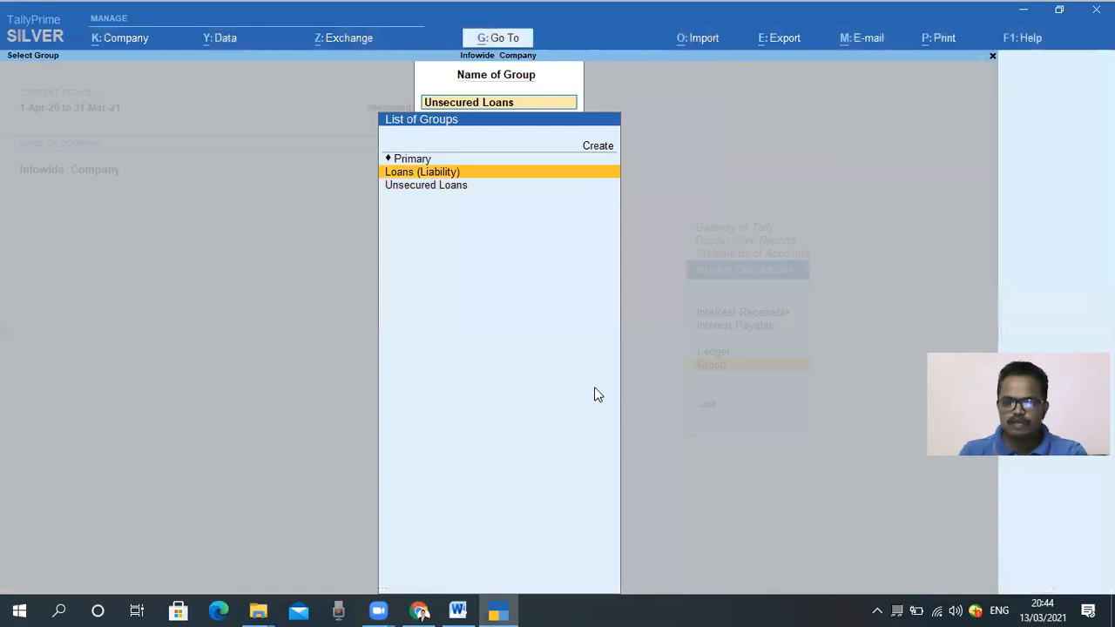
pyautogui.press('Escape')
pyautogui.press('Up')
pyautogui.press('Up')
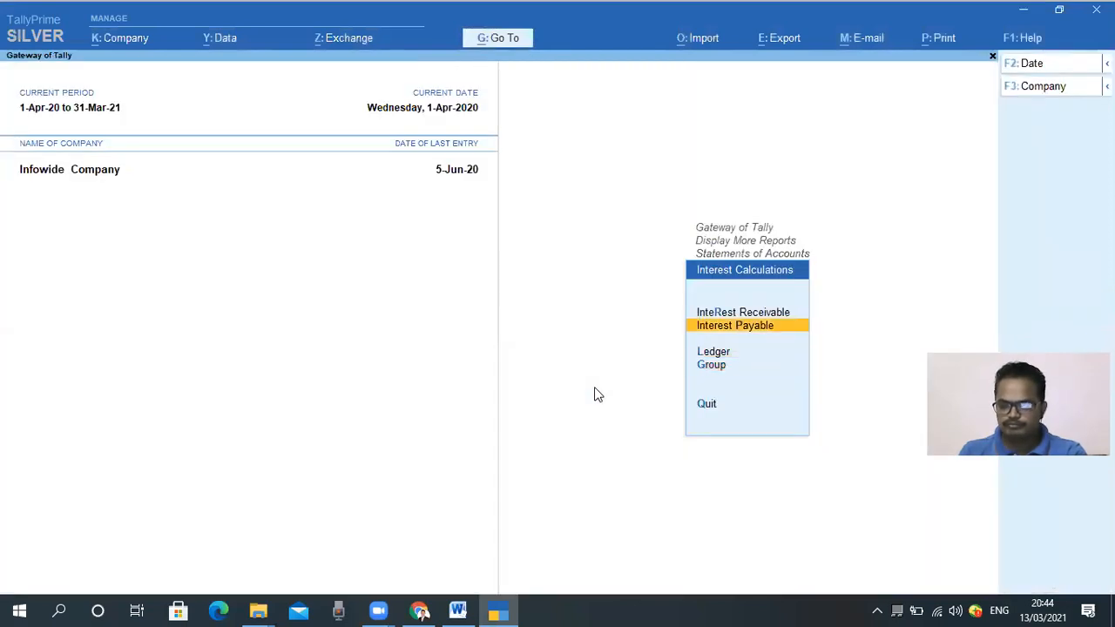
pyautogui.press('Return')
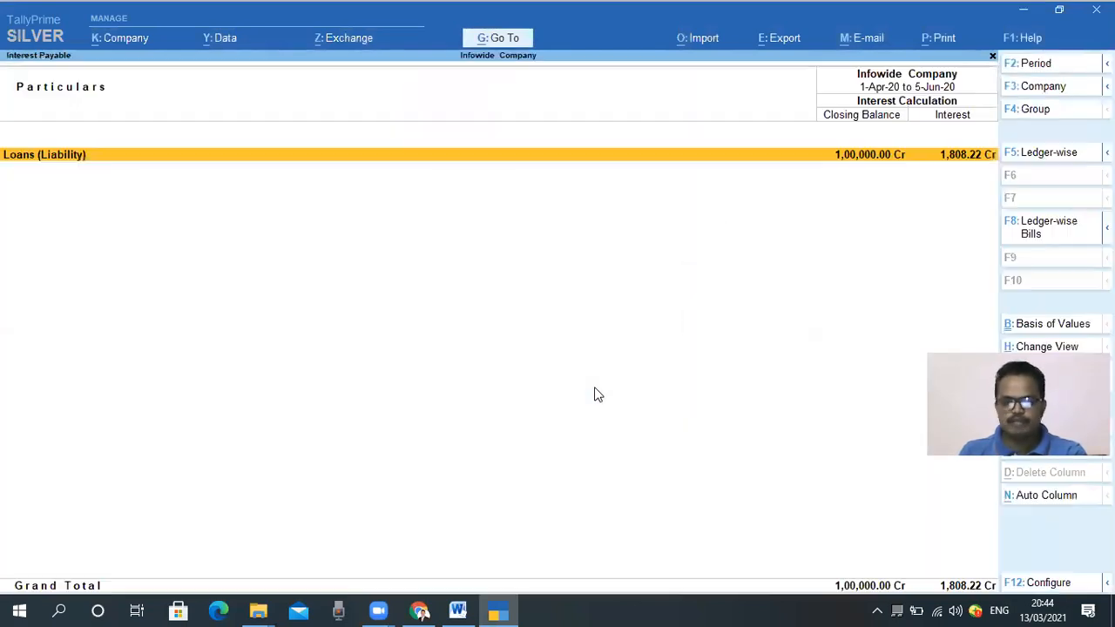
pyautogui.press('Return')
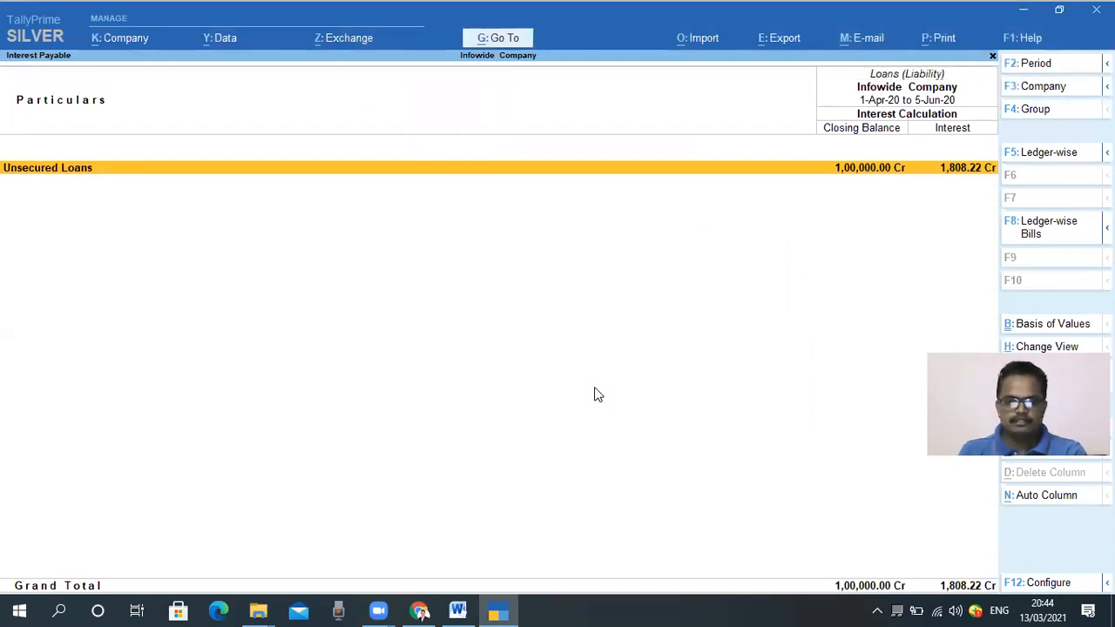
pyautogui.press('Return')
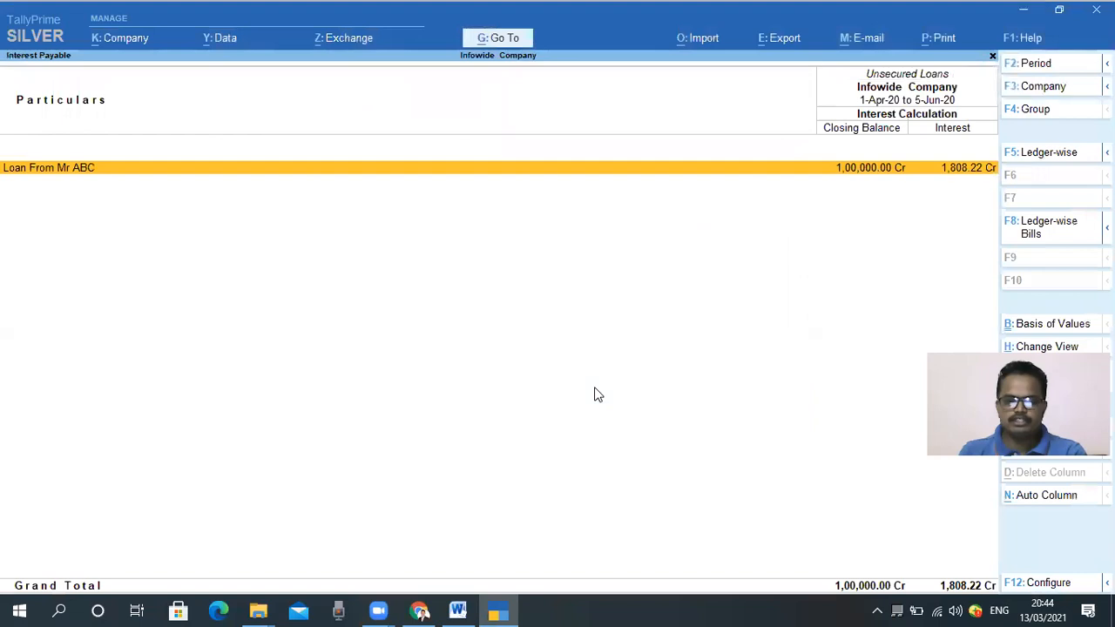
pyautogui.press('Return')
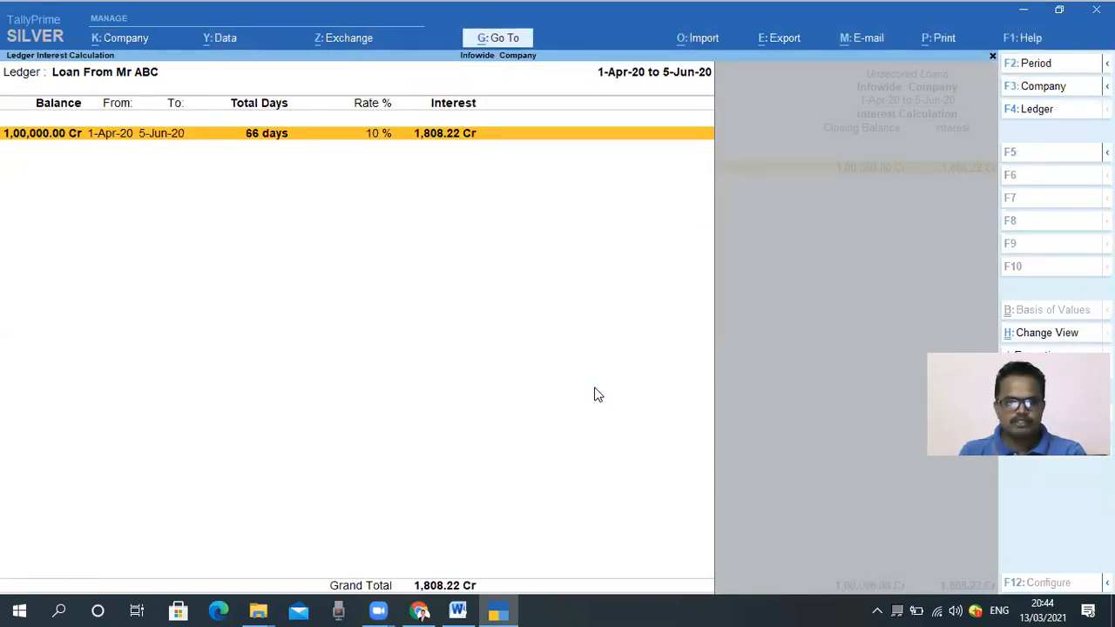
# Leave the Interest Payable report and display the ledger-wise interest calculation for Loan From Mr ABC.
pyautogui.press('Escape')
pyautogui.press('Escape')
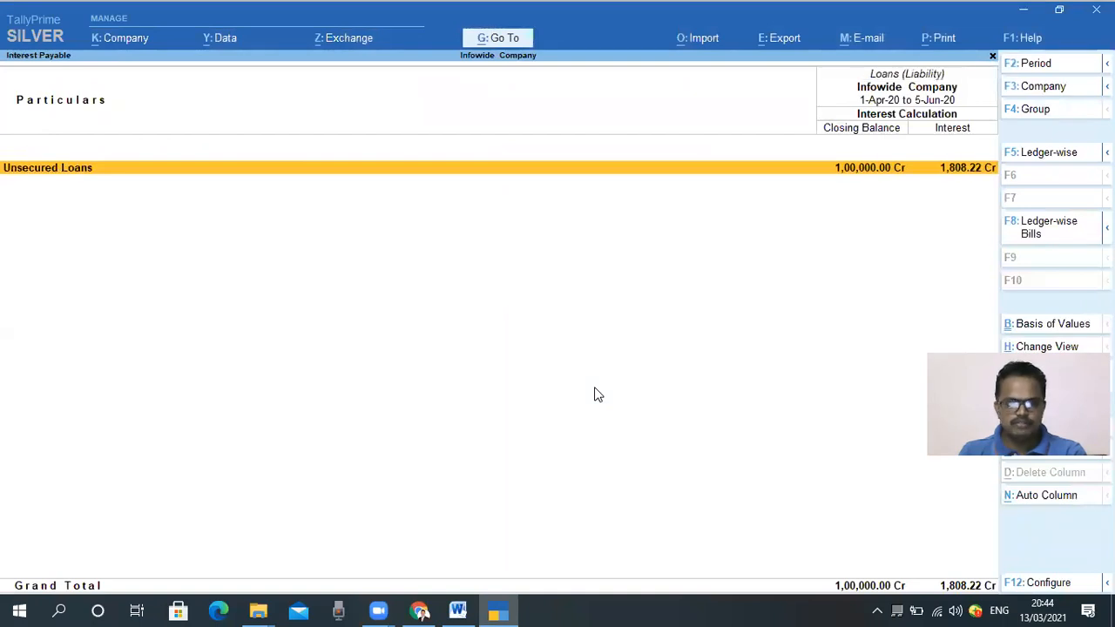
pyautogui.press('Escape')
pyautogui.press('Escape')
pyautogui.press('Down')
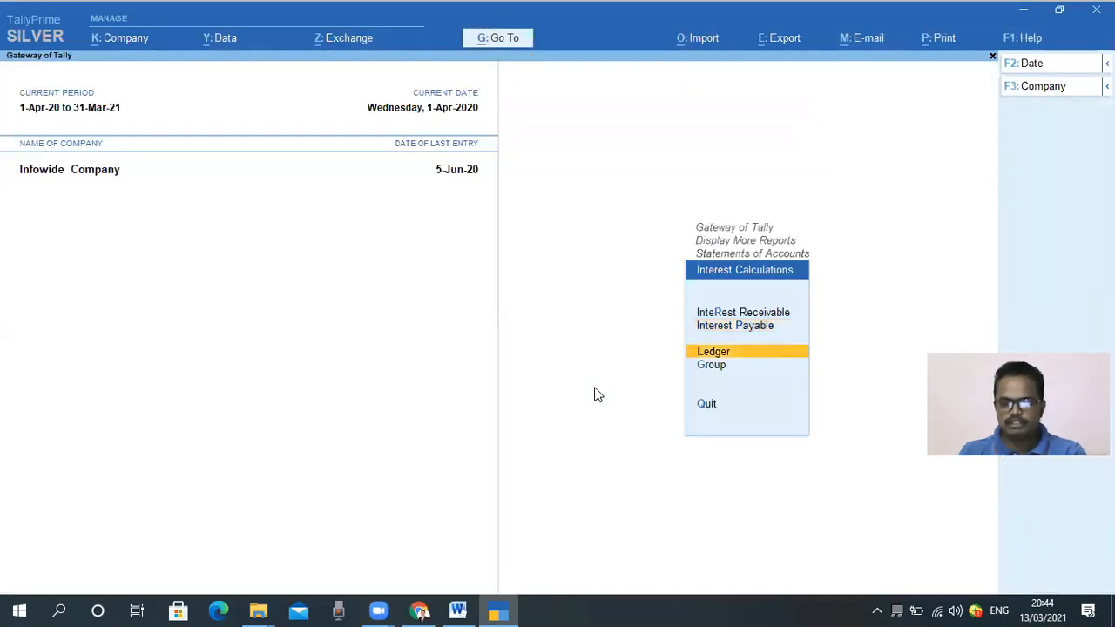
pyautogui.press('Return')
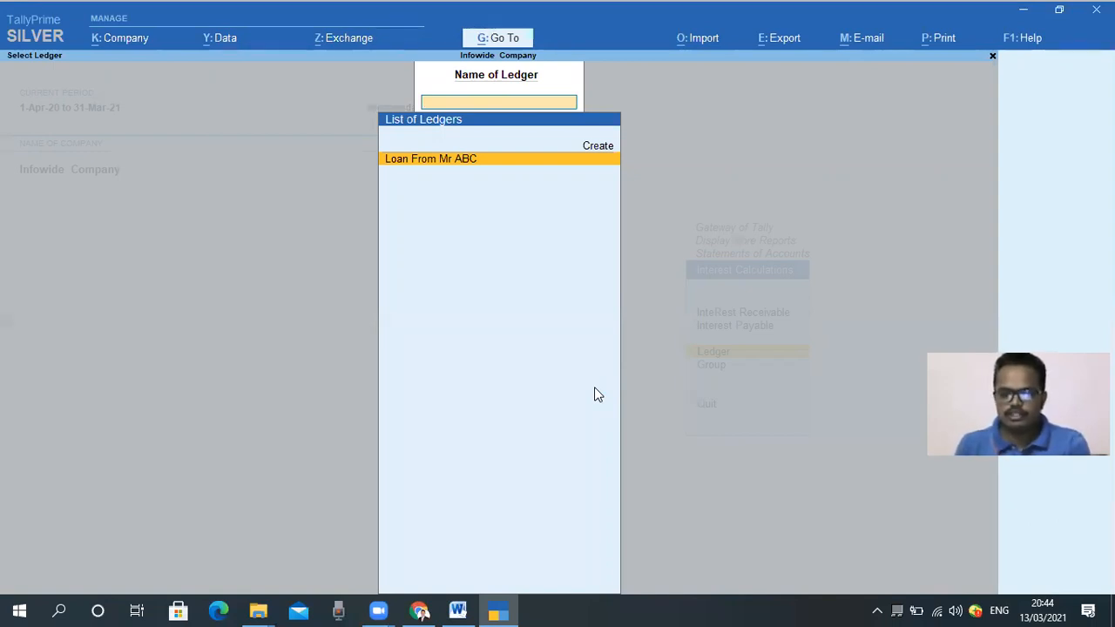
pyautogui.press('Return')
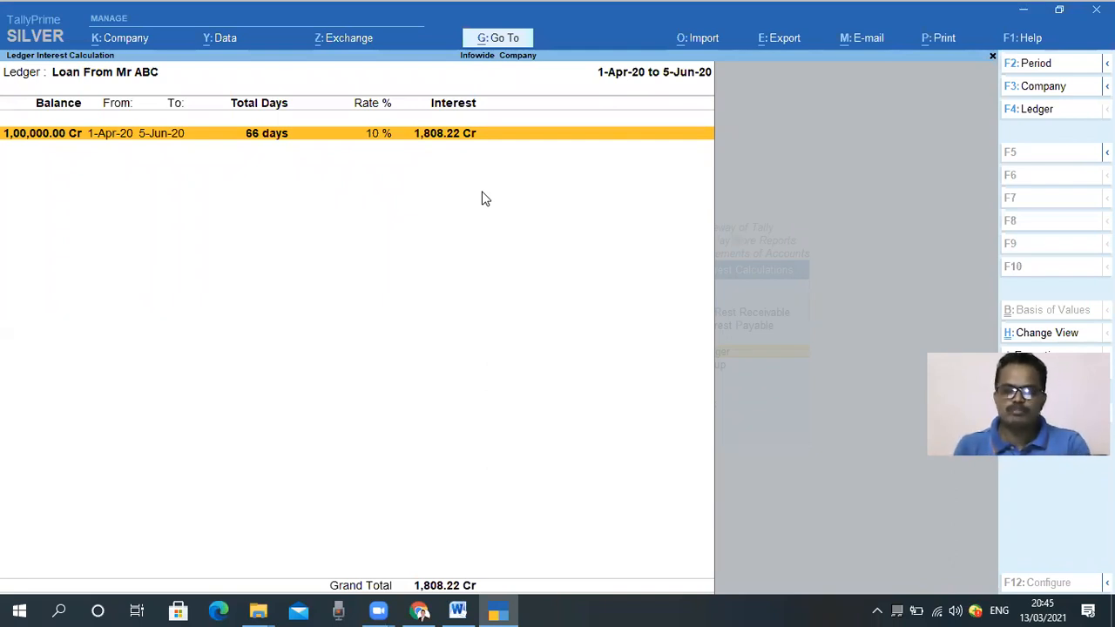
# Leave the interest calculation reports and start a new voucher of type Bank Payment Voucher.
pyautogui.press('Escape')
pyautogui.press('Escape')
pyautogui.press('Escape')
pyautogui.press('Escape')
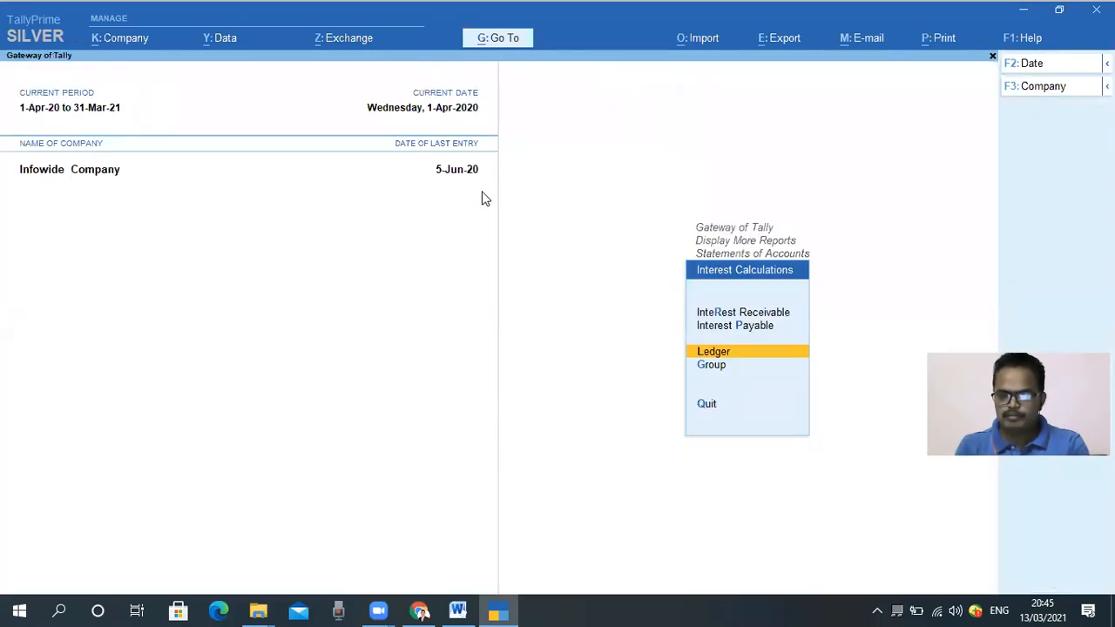
pyautogui.press('Escape')
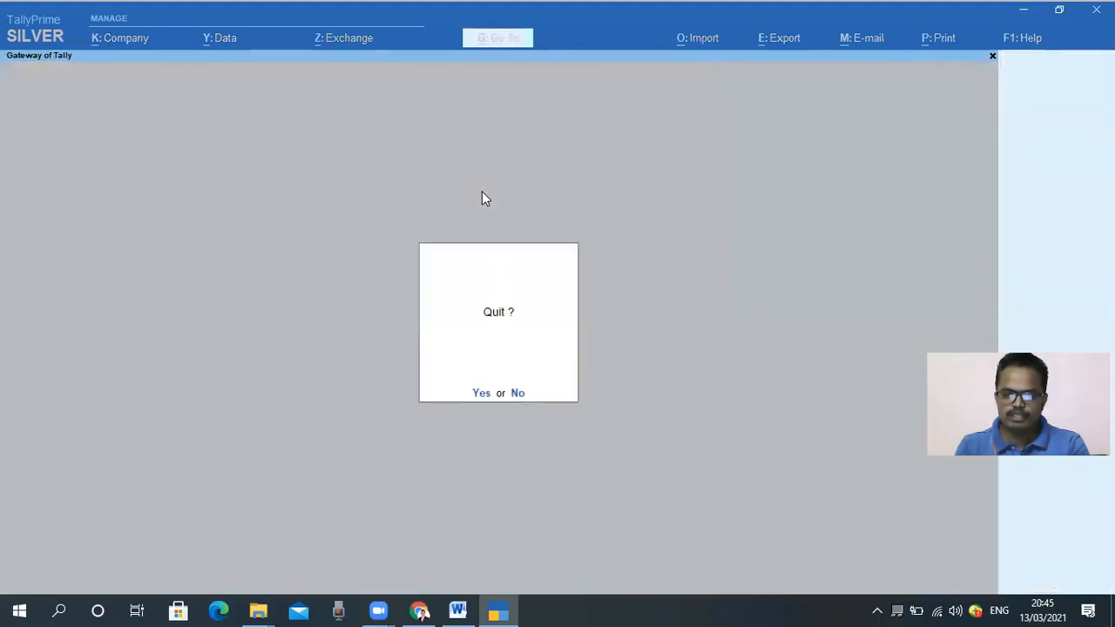
pyautogui.press('Escape')
pyautogui.press('v')
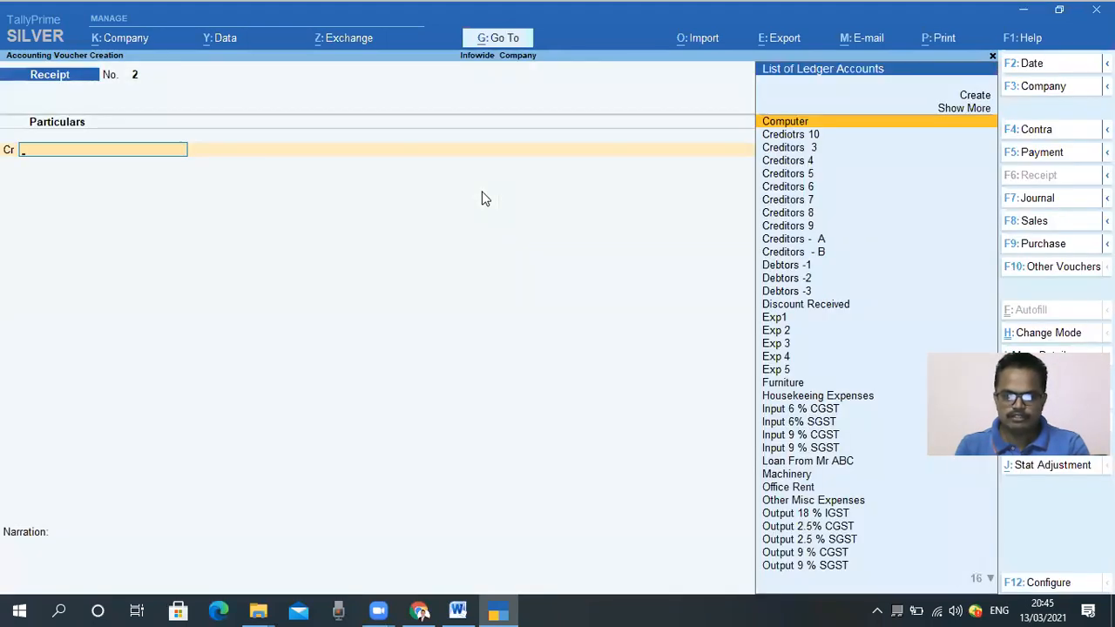
pyautogui.press('F5')
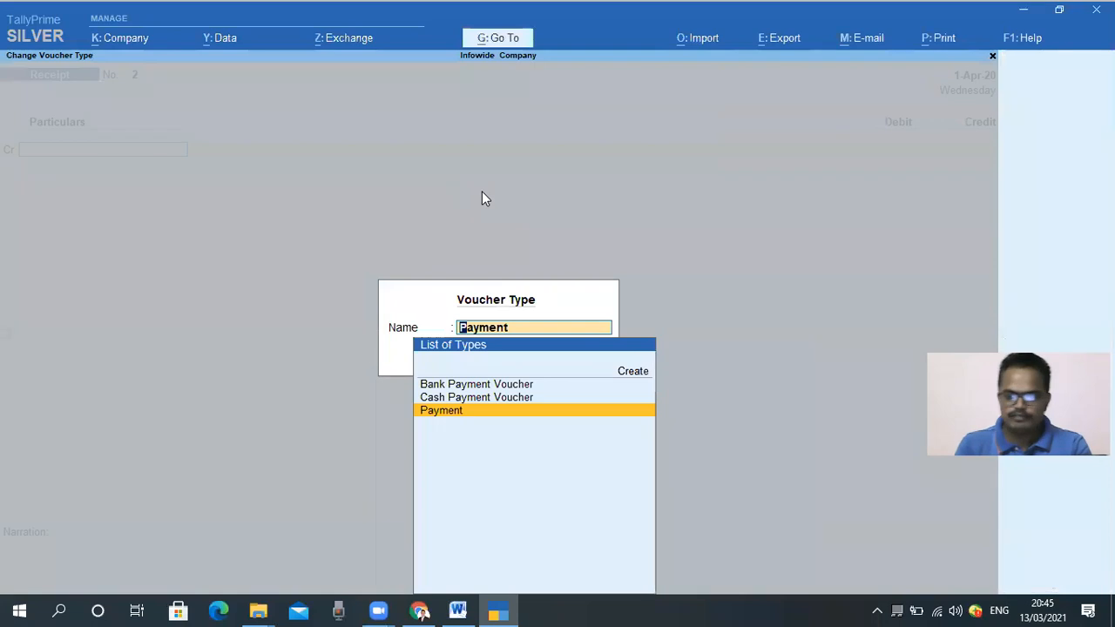
pyautogui.press('Up')
pyautogui.press('Up')
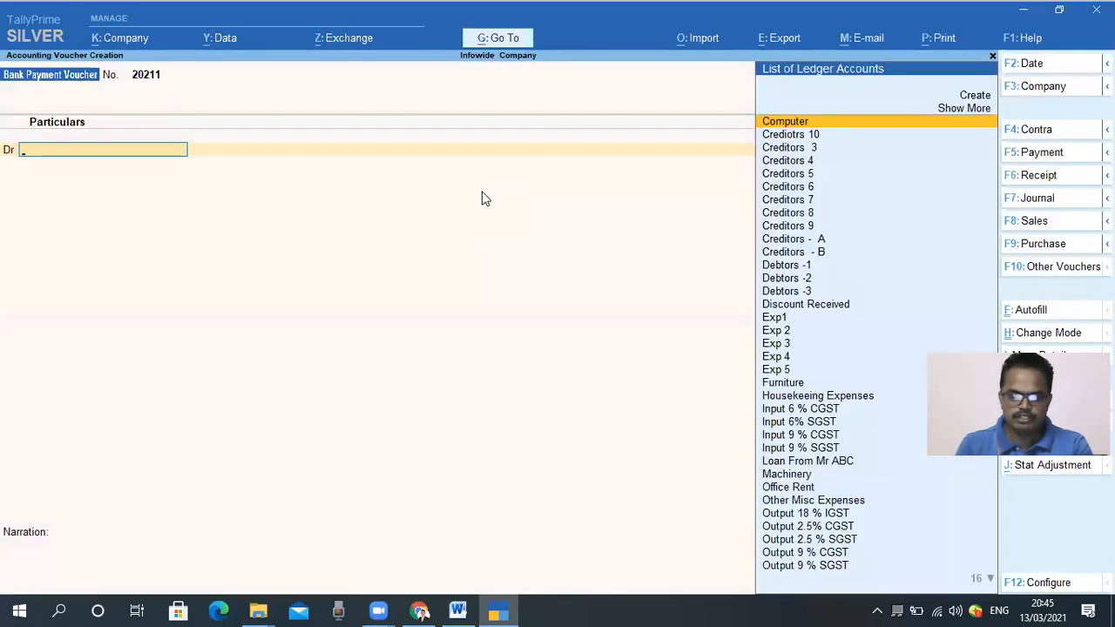
# Debit Loan From Mr ABC with 50,000 in the bank payment voucher and date the voucher 30-Jun-20.
pyautogui.write('Loa')
pyautogui.press('Return')
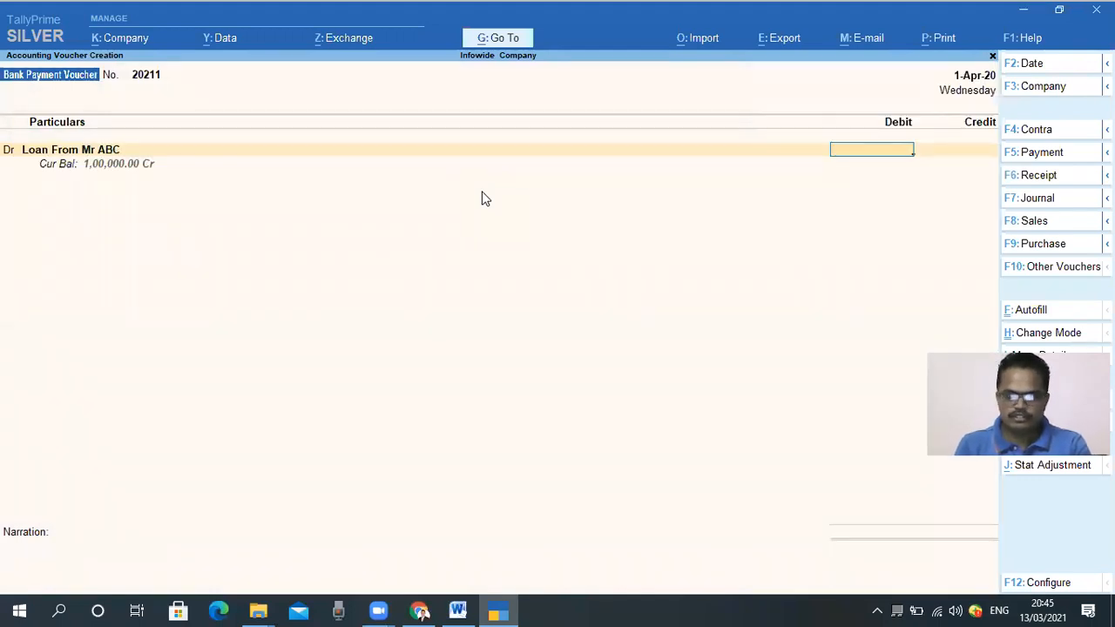
pyautogui.write('5000')
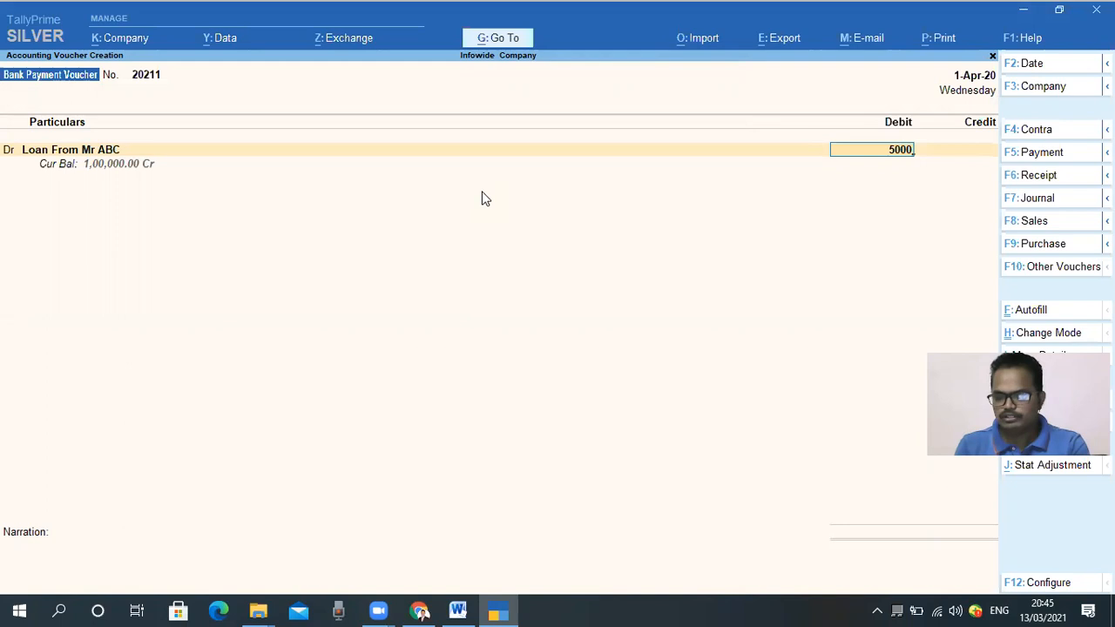
pyautogui.press('F2')
pyautogui.write('30.3')
pyautogui.press('BackSpace')
pyautogui.write('6.20')
pyautogui.press('Return')
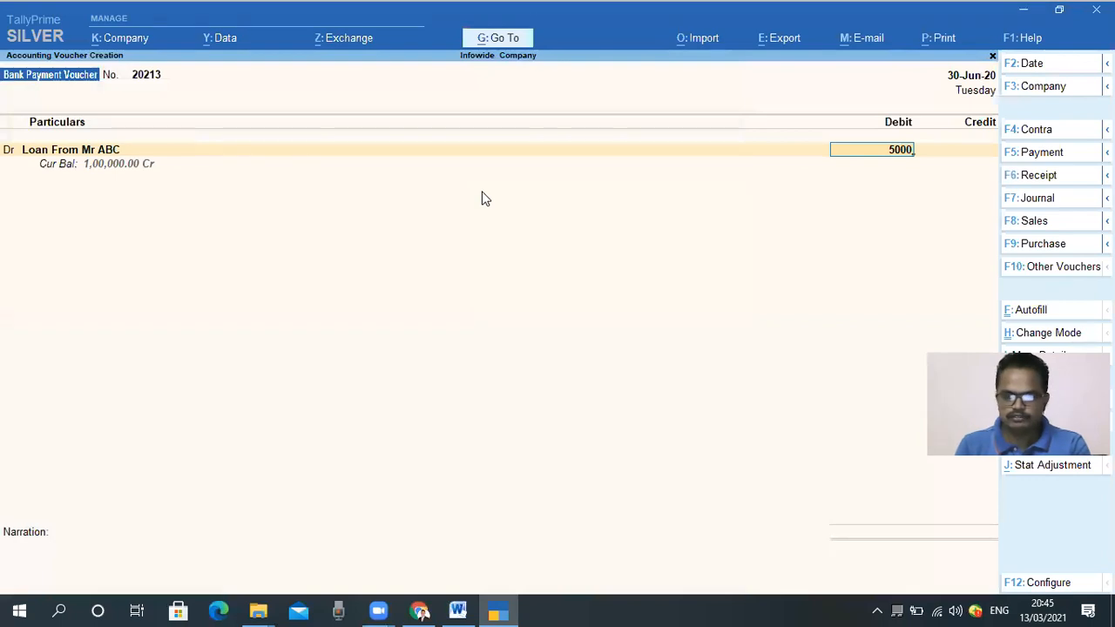
pyautogui.press('Return')
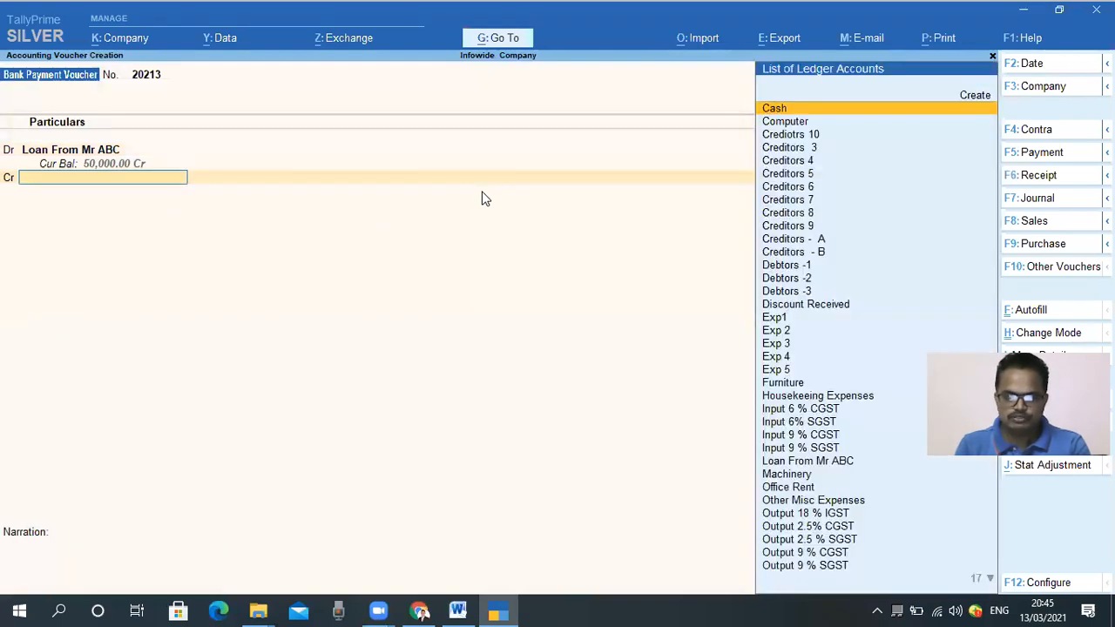
# Credit the SBI current account with 50,000 and allocate the bank transaction as e-Fund Transfer.
pyautogui.write('Sbi')
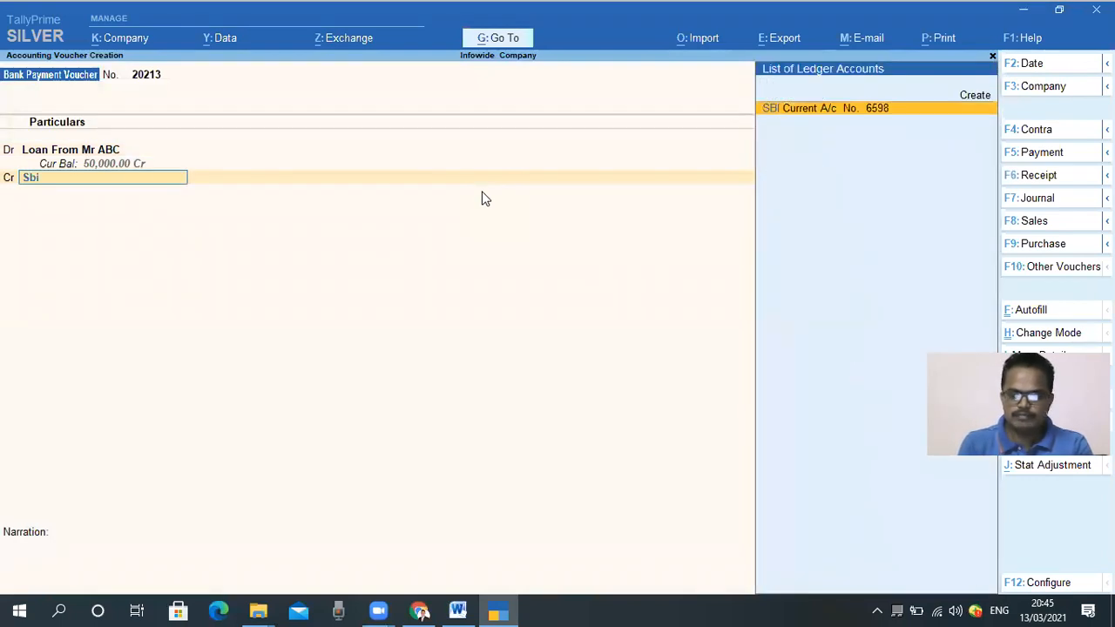
pyautogui.press('Return')
pyautogui.press('Return')
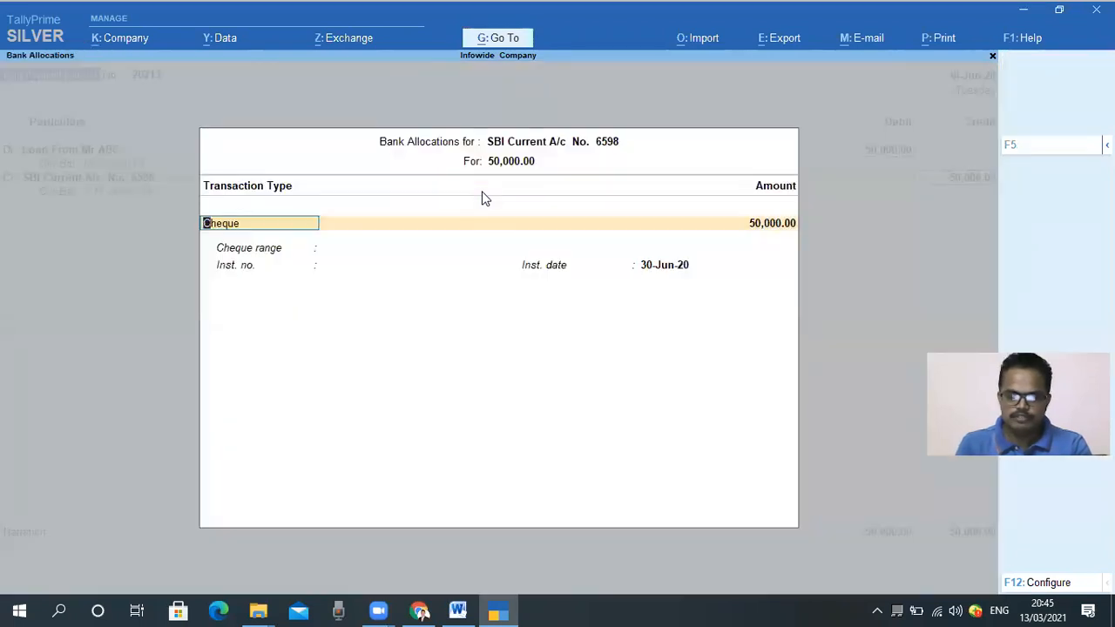
pyautogui.write('e')
pyautogui.press('Return')
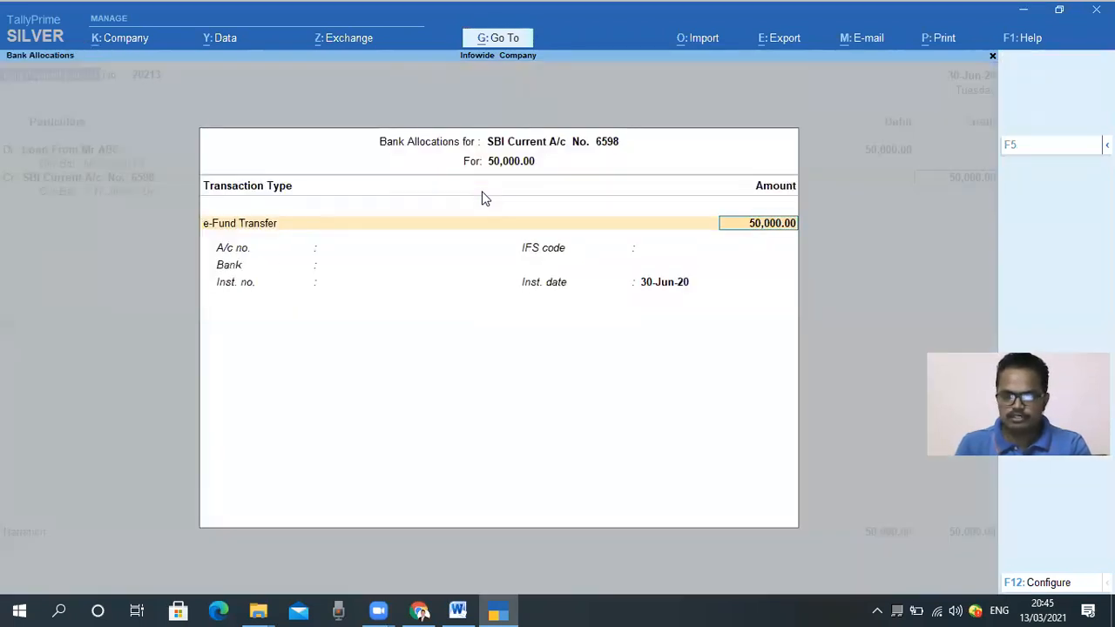
pyautogui.press('Return')
pyautogui.hotkey('ctrl', 'a')
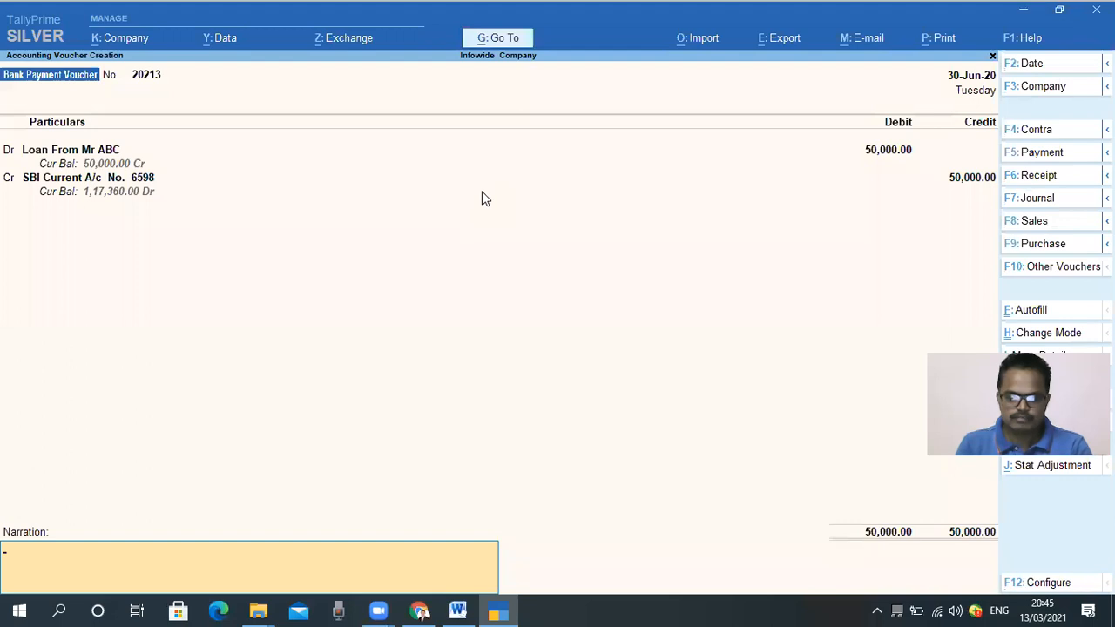
# Enter the narration "Being loan paid of Rs 50000/-" and save the bank payment voucher.
pyautogui.write('NBeing')
pyautogui.press('BackSpace')
pyautogui.press('BackSpace')
pyautogui.press('BackSpace')
pyautogui.press('BackSpace')
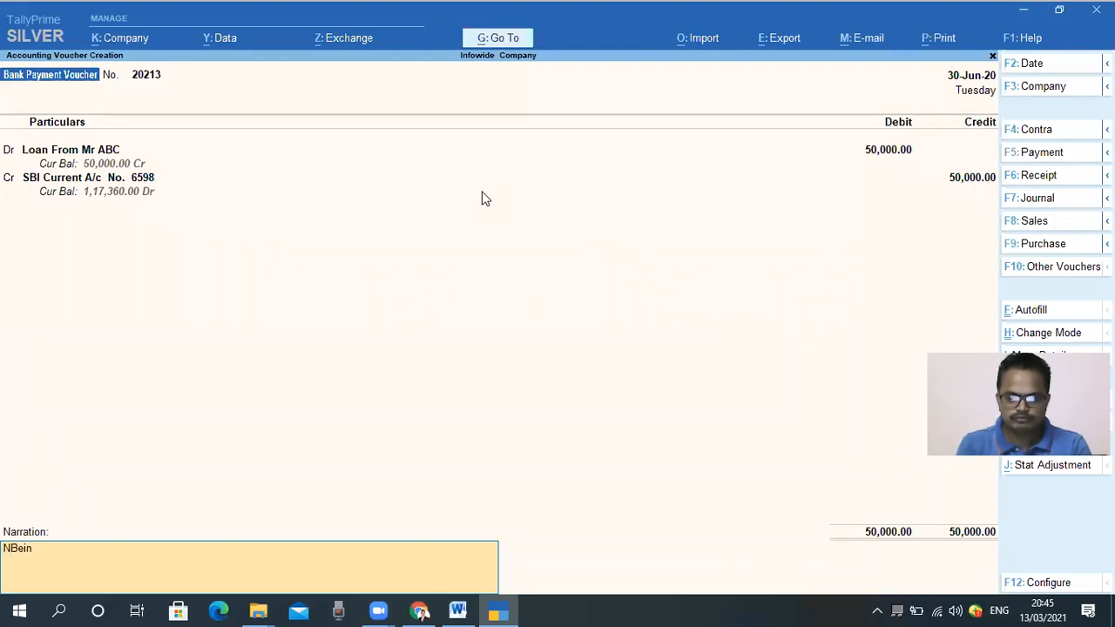
pyautogui.press('BackSpace')
pyautogui.press('BackSpace')
pyautogui.write('Being')
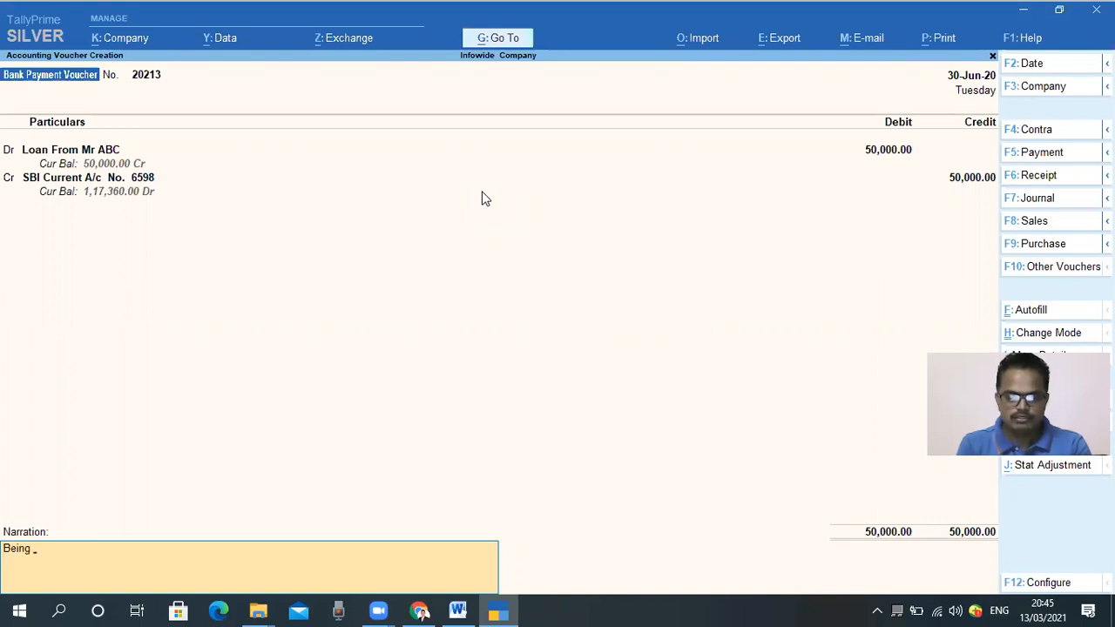
pyautogui.write(' loan')
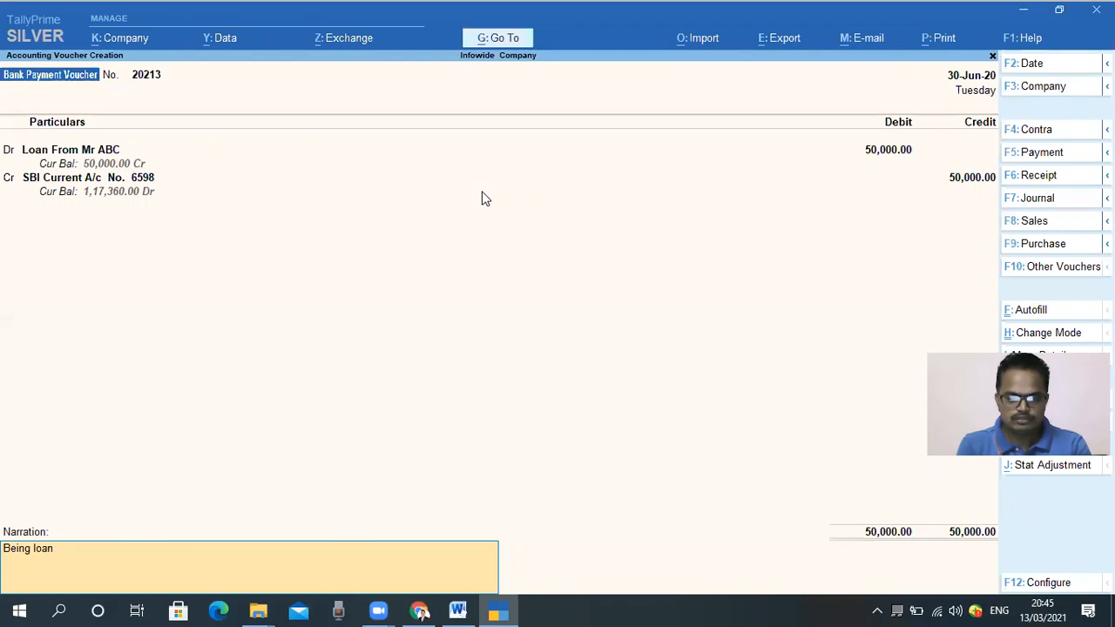
pyautogui.write(' paid of Rs 50000/-')
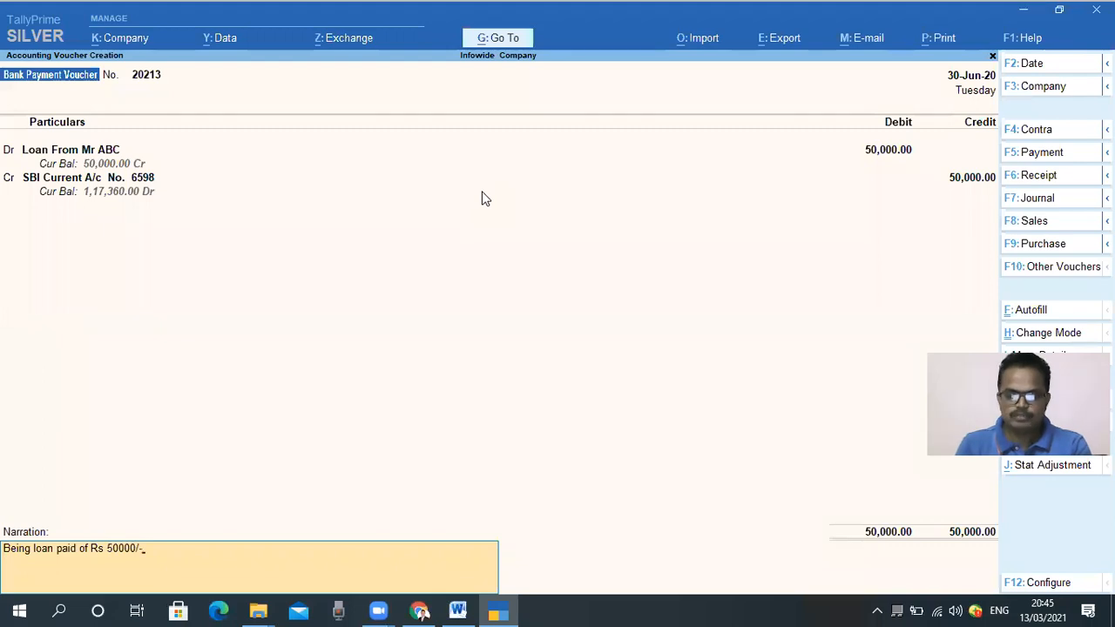
pyautogui.press('Return')
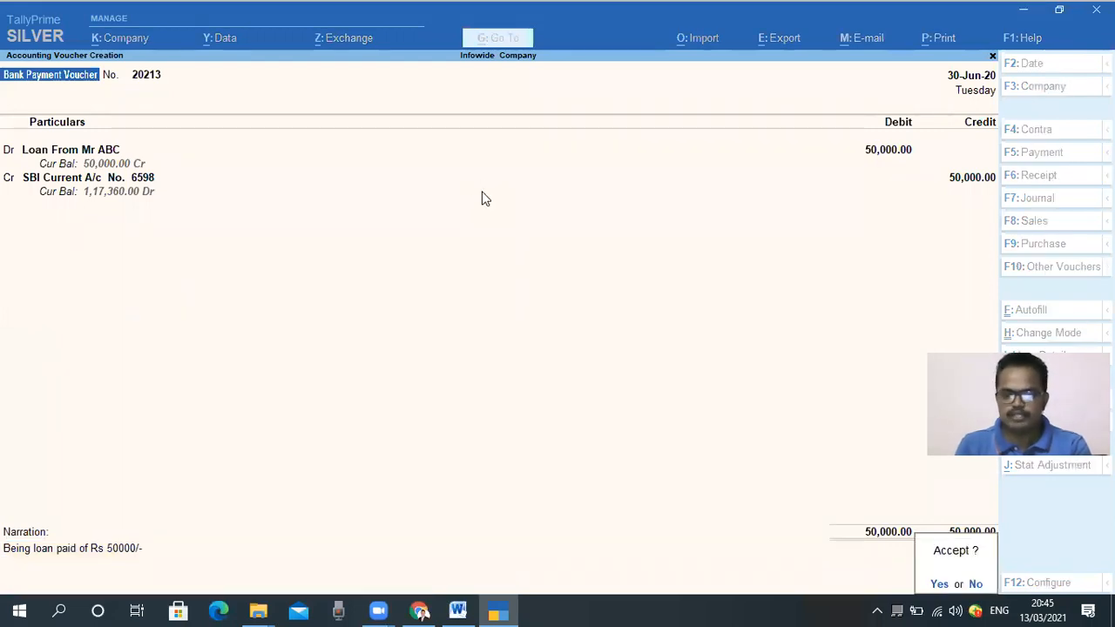
pyautogui.press('Return')
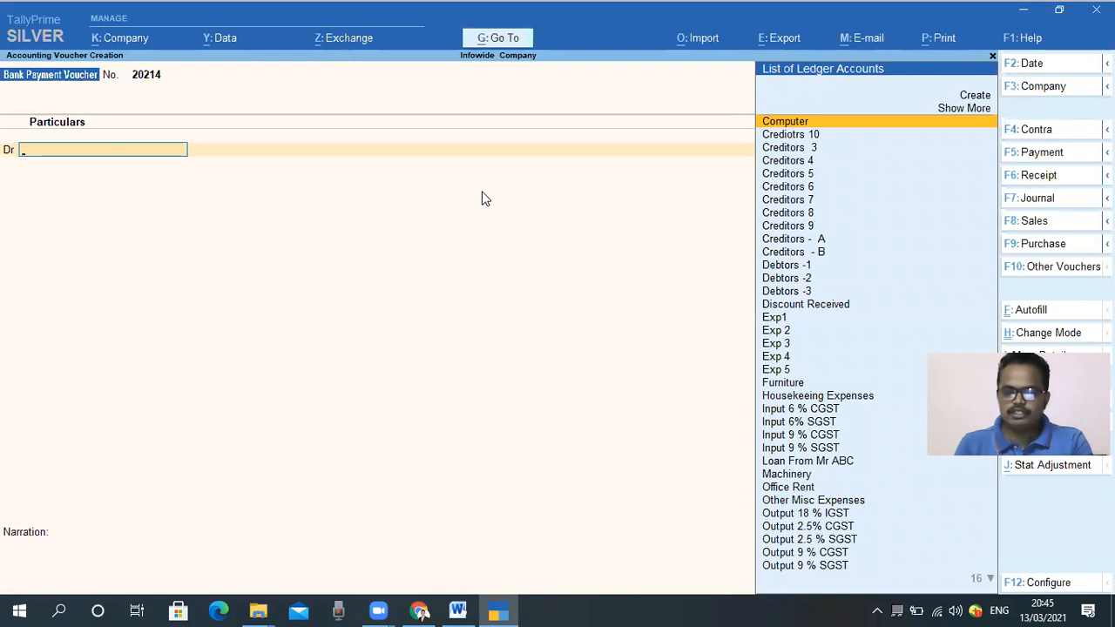
# Leave voucher creation without another entry and move to Display More Reports in the Gateway of Tally.
pyautogui.press('Escape')
pyautogui.press('Return')
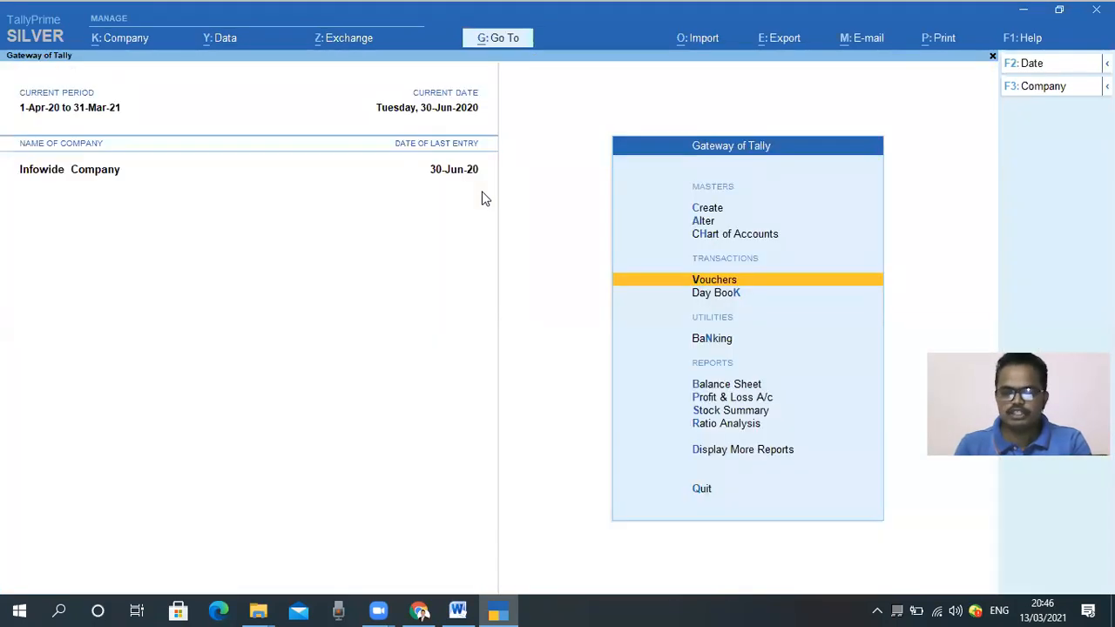
pyautogui.press('Escape')
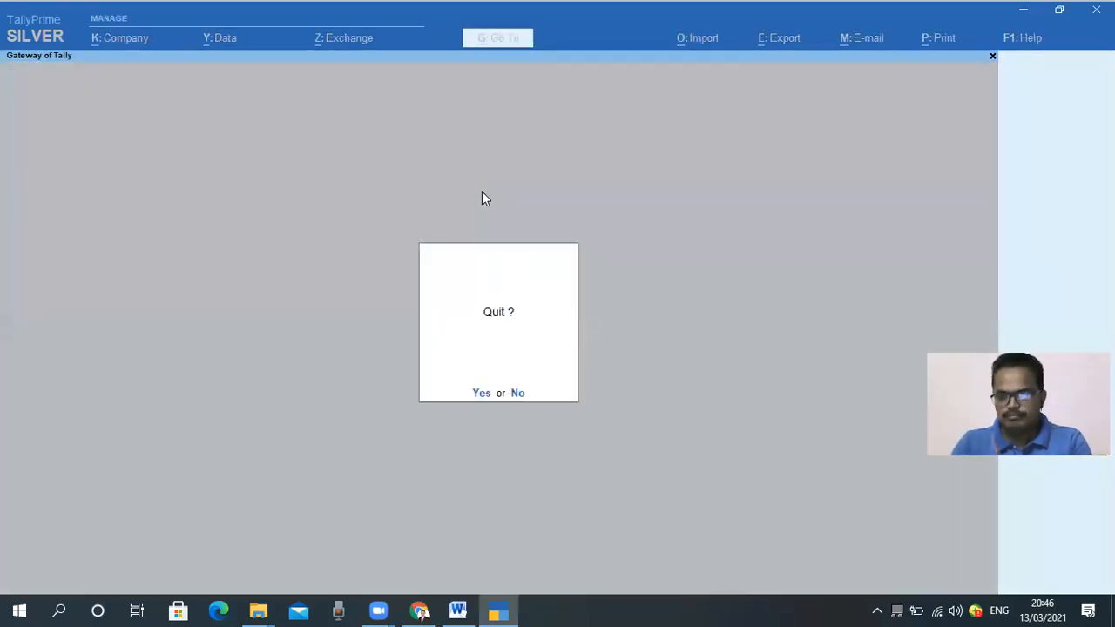
pyautogui.press('n')
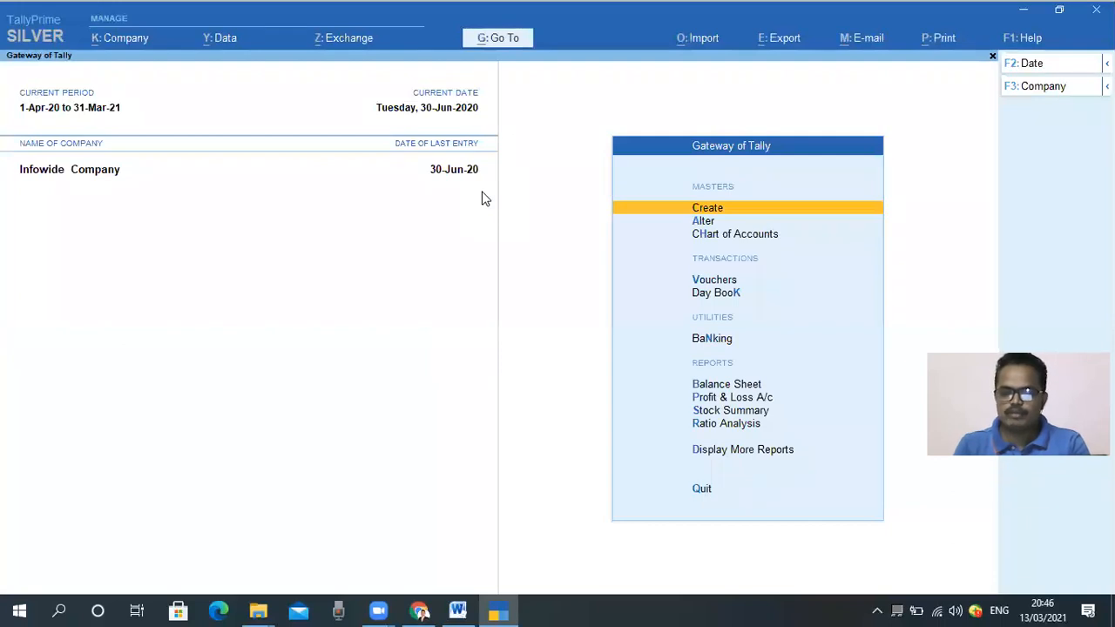
pyautogui.press('Down')
pyautogui.press('Down')
pyautogui.press('Down')
pyautogui.press('Down')
pyautogui.press('Down')
pyautogui.press('Down')
pyautogui.press('Down')
pyautogui.press('Down')
pyautogui.press('Down')
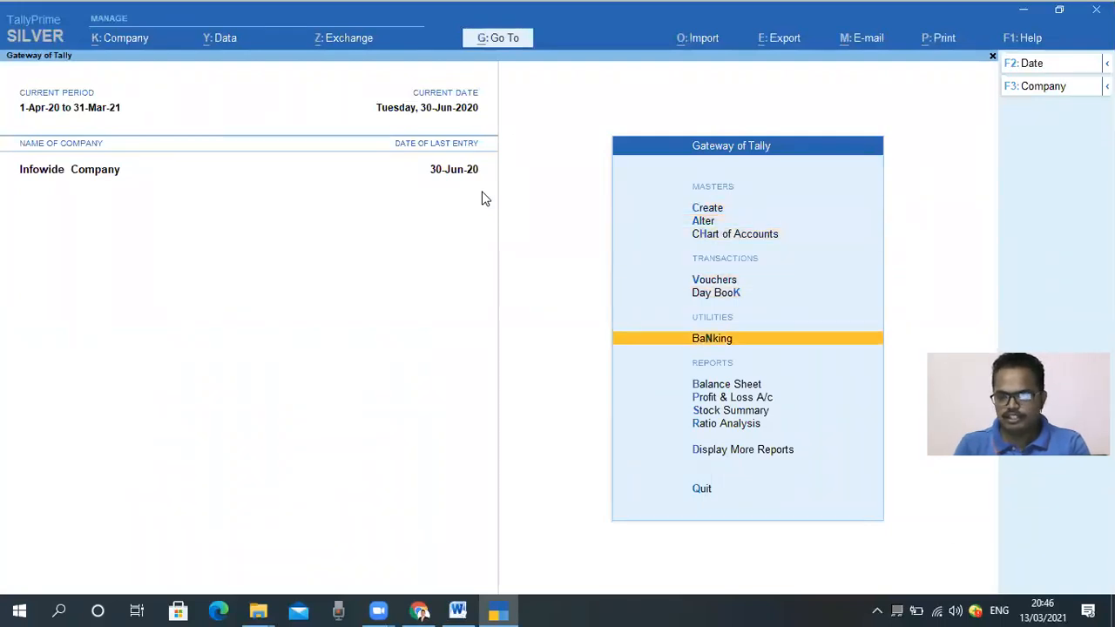
pyautogui.press('Down')
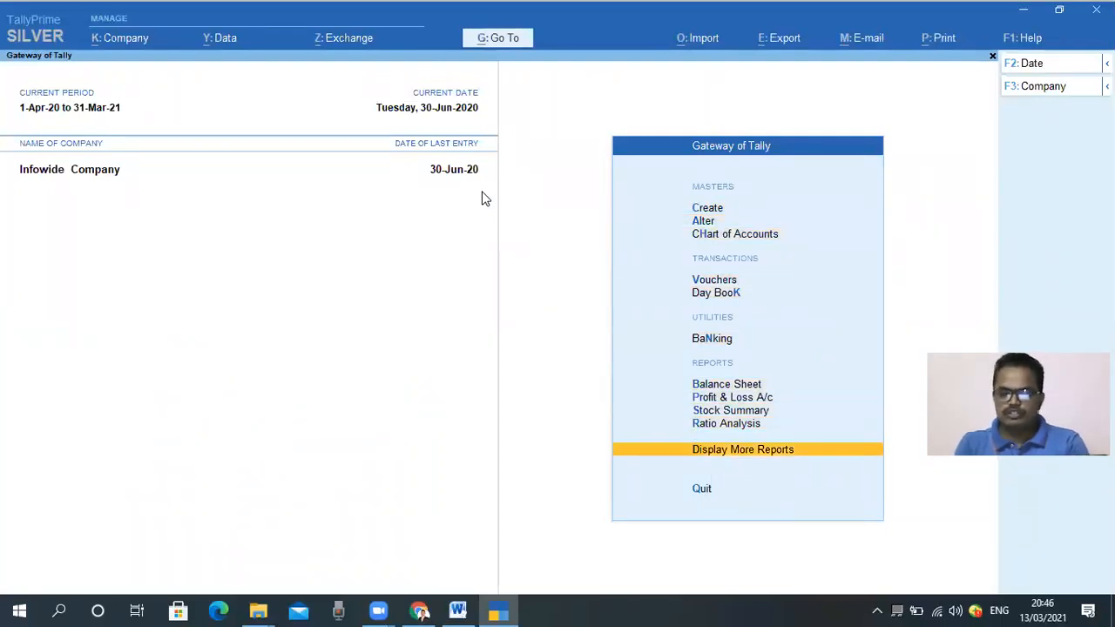
pyautogui.press('Return')
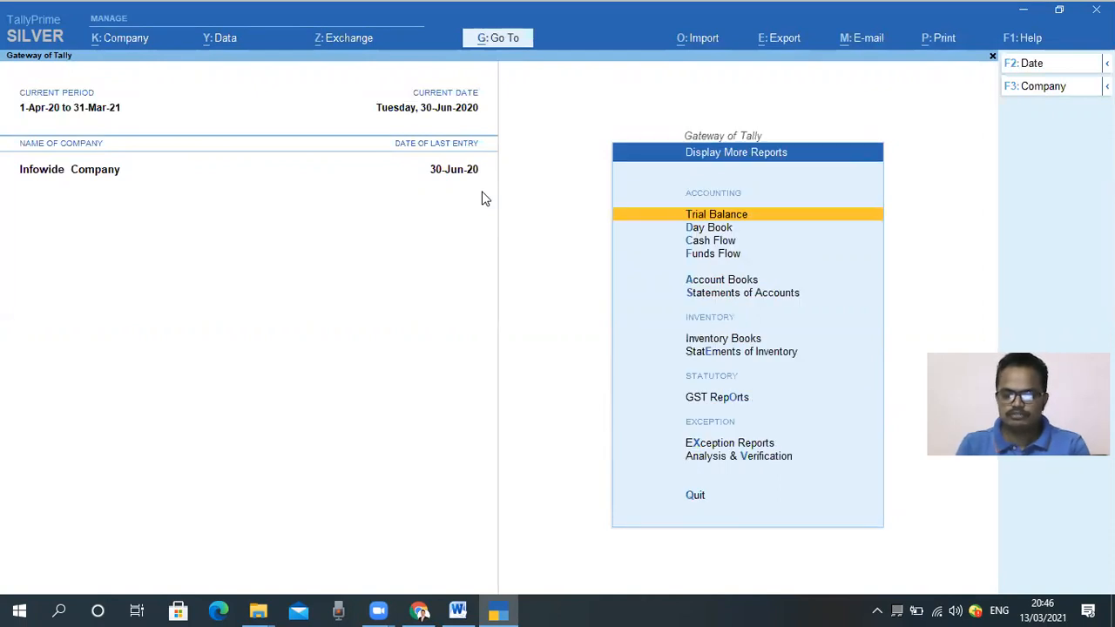
pyautogui.press('Down')
pyautogui.press('Down')
pyautogui.press('Down')
pyautogui.press('Down')
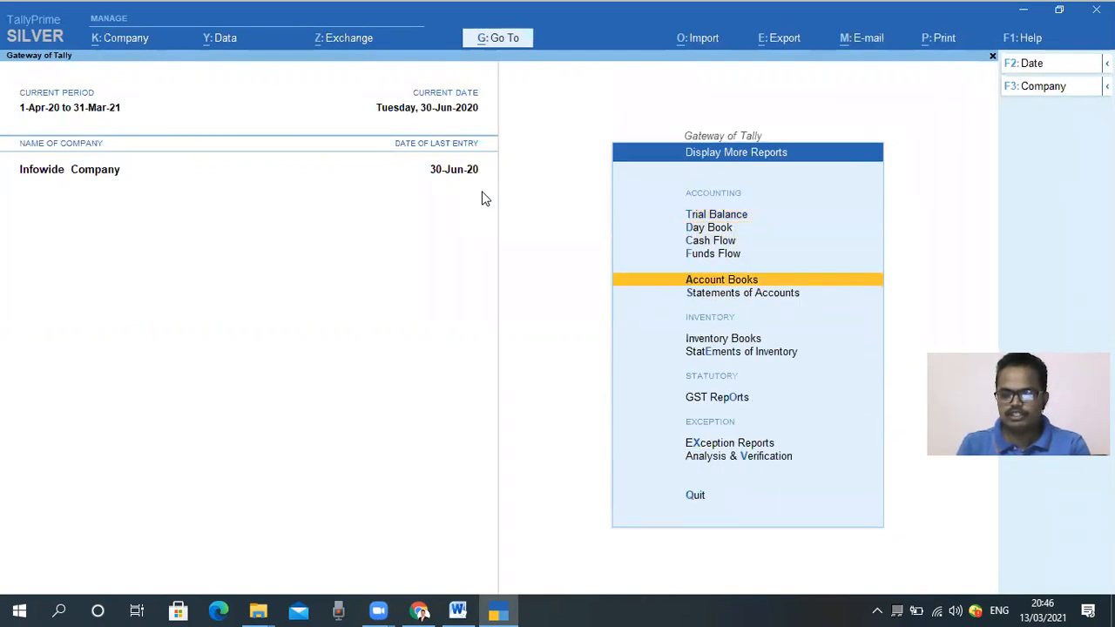
pyautogui.press('Escape')
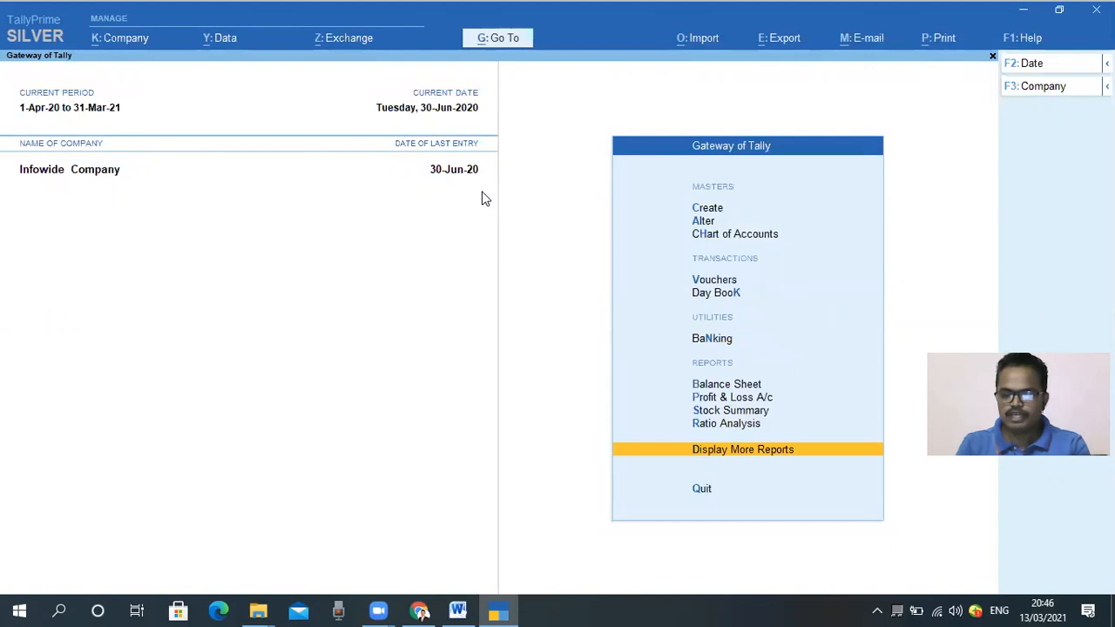
# Display the ledger-wise interest calculation for Loan From Mr ABC from the statements of accounts.
pyautogui.press('Return')
pyautogui.press('Down')
pyautogui.press('Down')
pyautogui.press('Down')
pyautogui.press('Down')
pyautogui.press('Down')
pyautogui.press('Return')
pyautogui.press('Down')
pyautogui.press('Return')
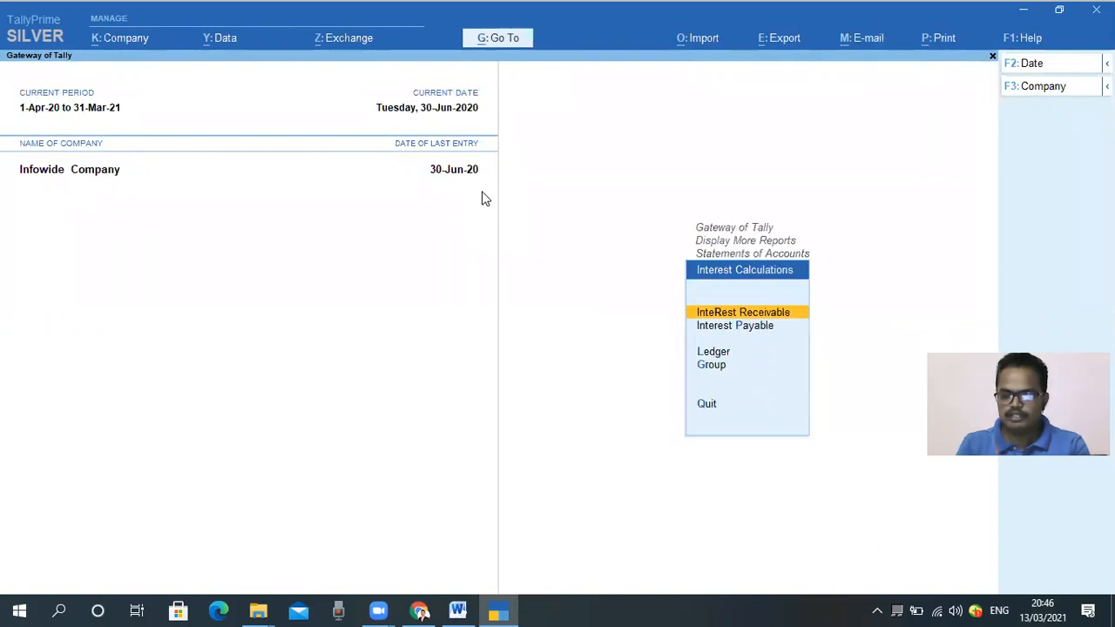
pyautogui.press('Down')
pyautogui.press('Down')
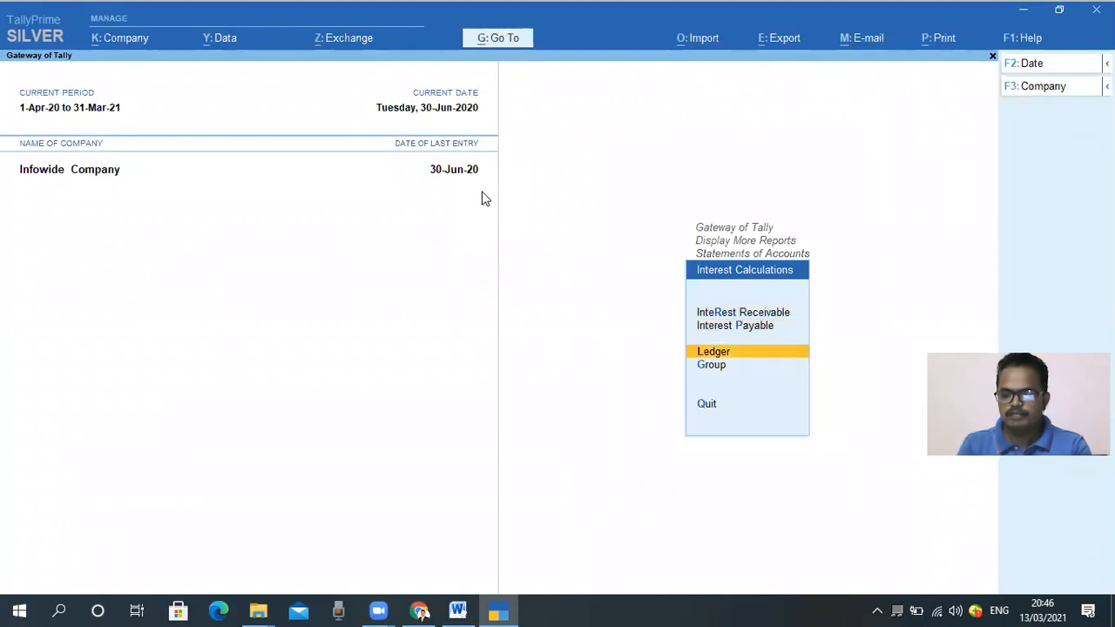
pyautogui.press('Return')
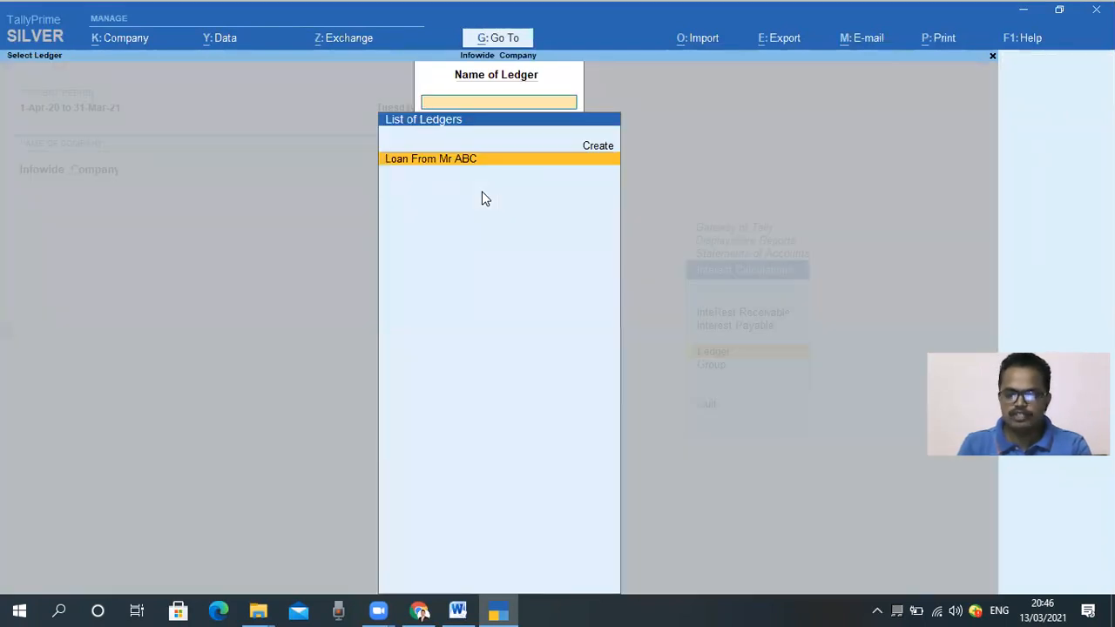
pyautogui.press('Return')
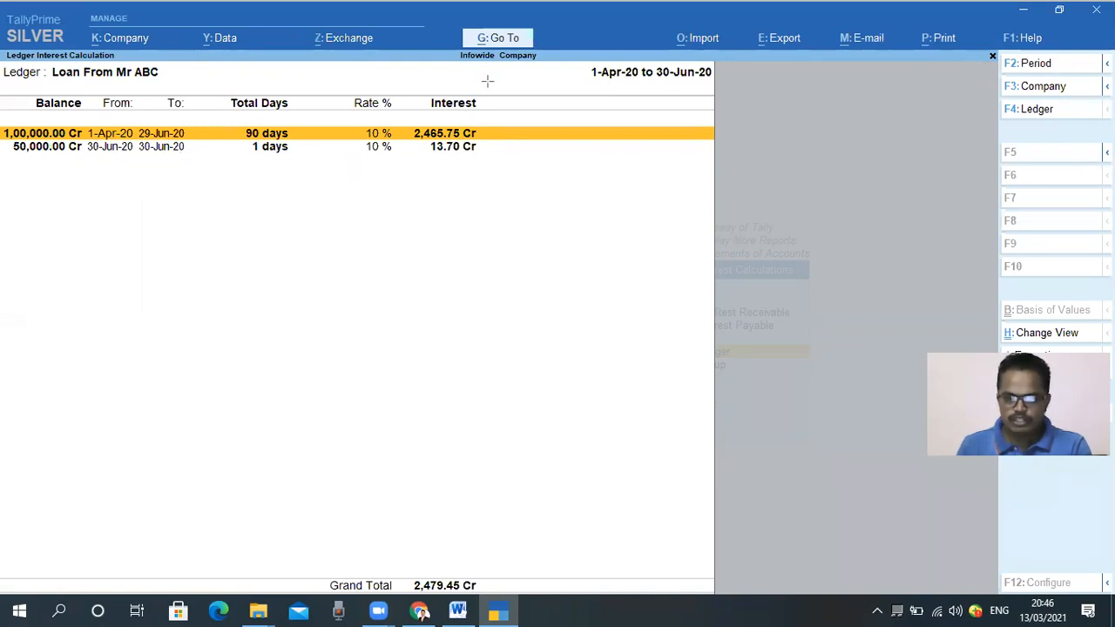
pyautogui.moveTo(575, 64)
pyautogui.mouseDown()
pyautogui.moveTo(674, 99)
pyautogui.moveTo(730, 86)
pyautogui.mouseUp()
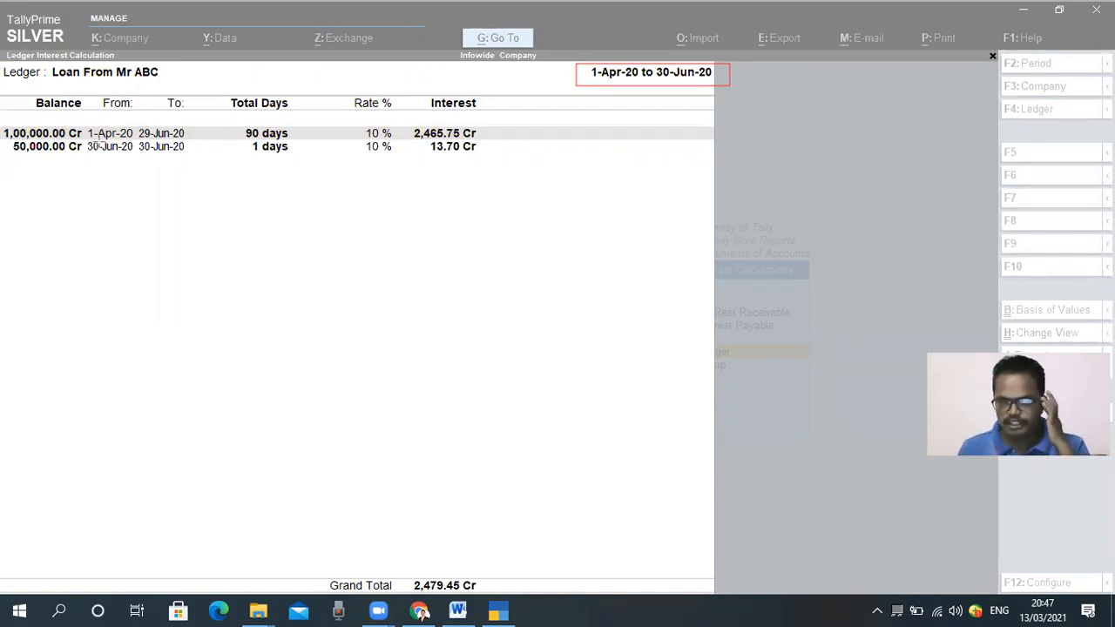
pyautogui.moveTo(8, 142)
pyautogui.mouseDown()
pyautogui.moveTo(134, 162)
pyautogui.moveTo(362, 171)
pyautogui.moveTo(493, 158)
pyautogui.mouseUp()
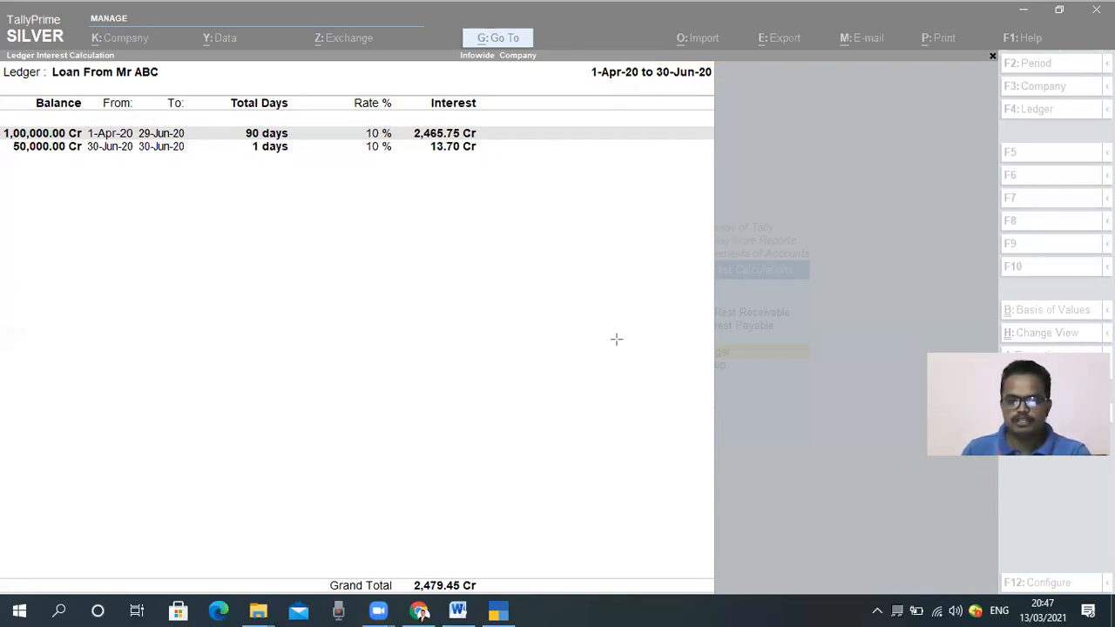
pyautogui.click(378, 408)
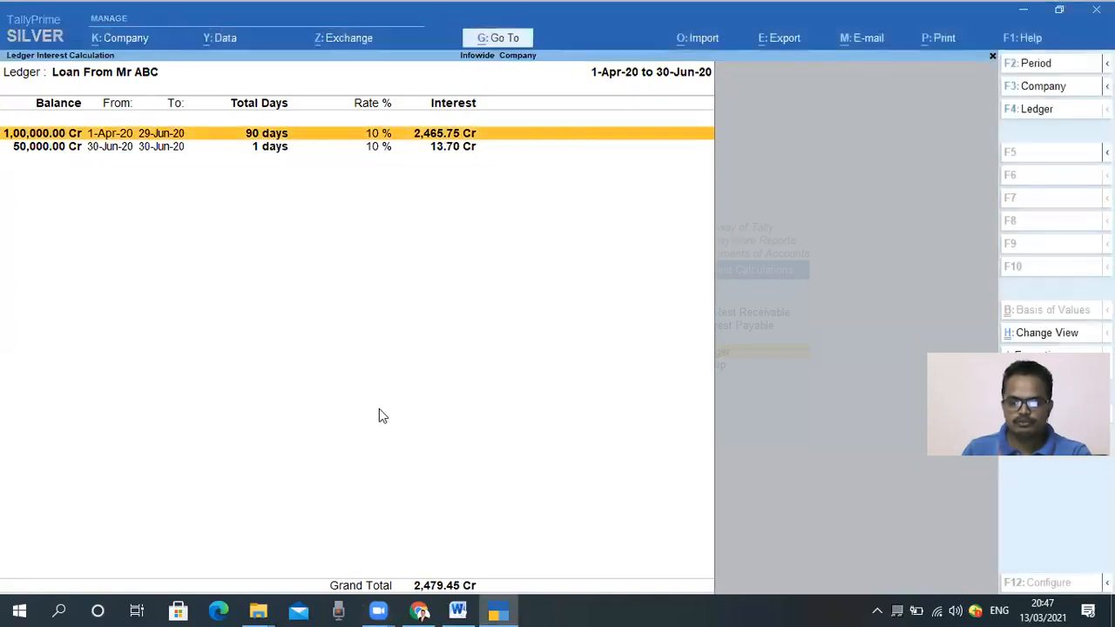
# Set the period of the Loan From Mr ABC interest report to end on 30-Sep-20.
pyautogui.press('F2')
pyautogui.press('Return')
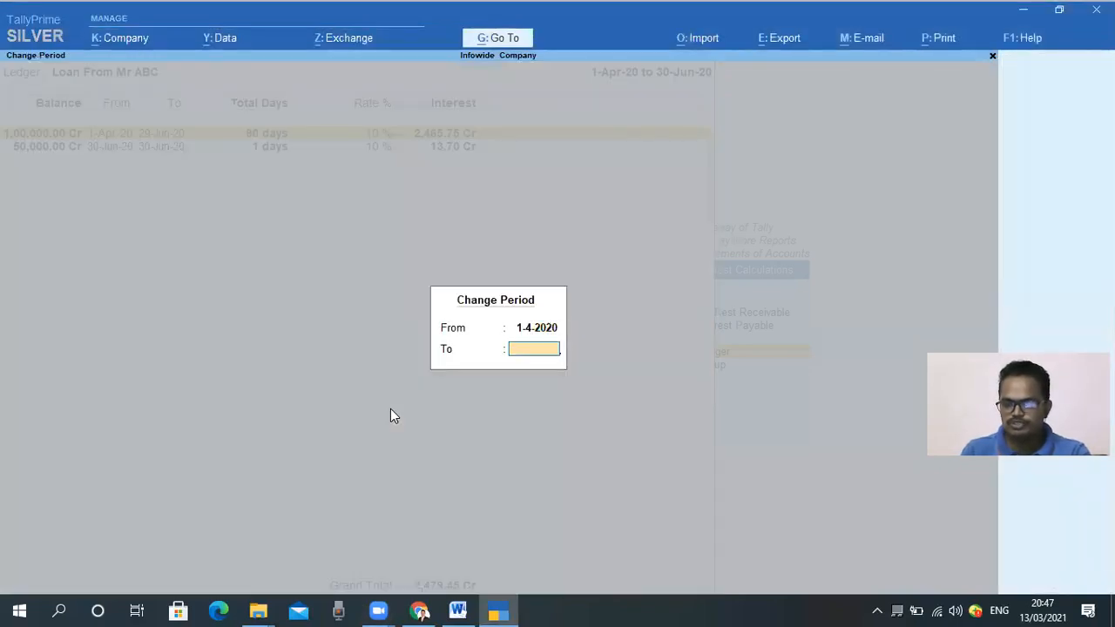
pyautogui.write('310')
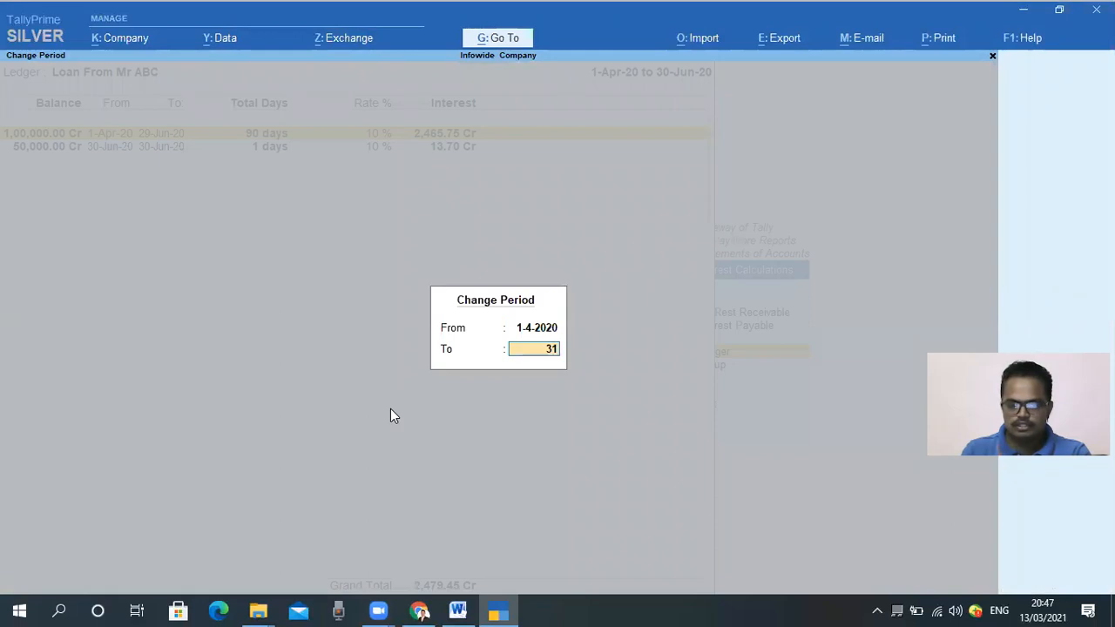
pyautogui.press('BackSpace')
pyautogui.press('BackSpace')
pyautogui.write('0.9')
pyautogui.press('Return')
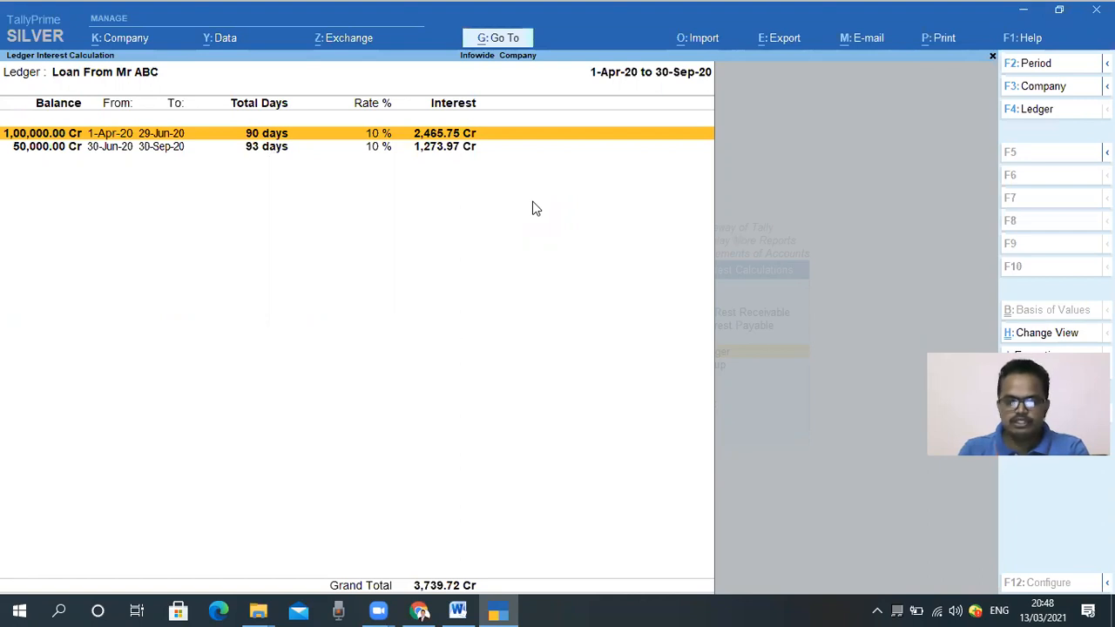
# Leave the interest report, return to the Gateway of Tally and start a new bank payment voucher.
pyautogui.press('Escape')
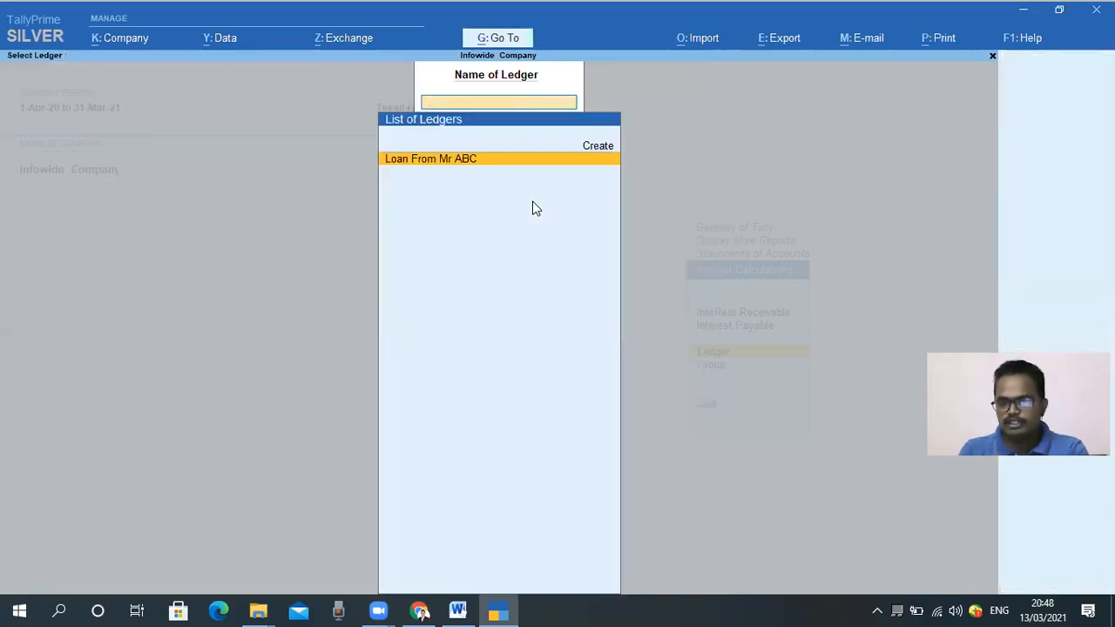
pyautogui.press('Escape')
pyautogui.press('Escape')
pyautogui.press('Escape')
pyautogui.press('Escape')
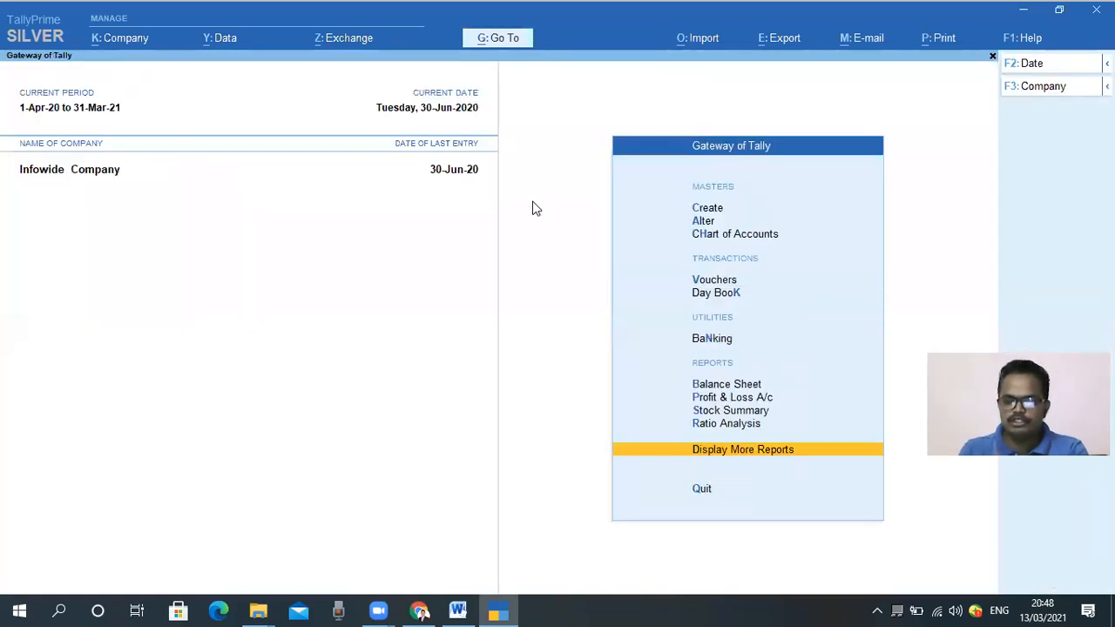
pyautogui.press('Escape')
pyautogui.press('Escape')
pyautogui.press('v')
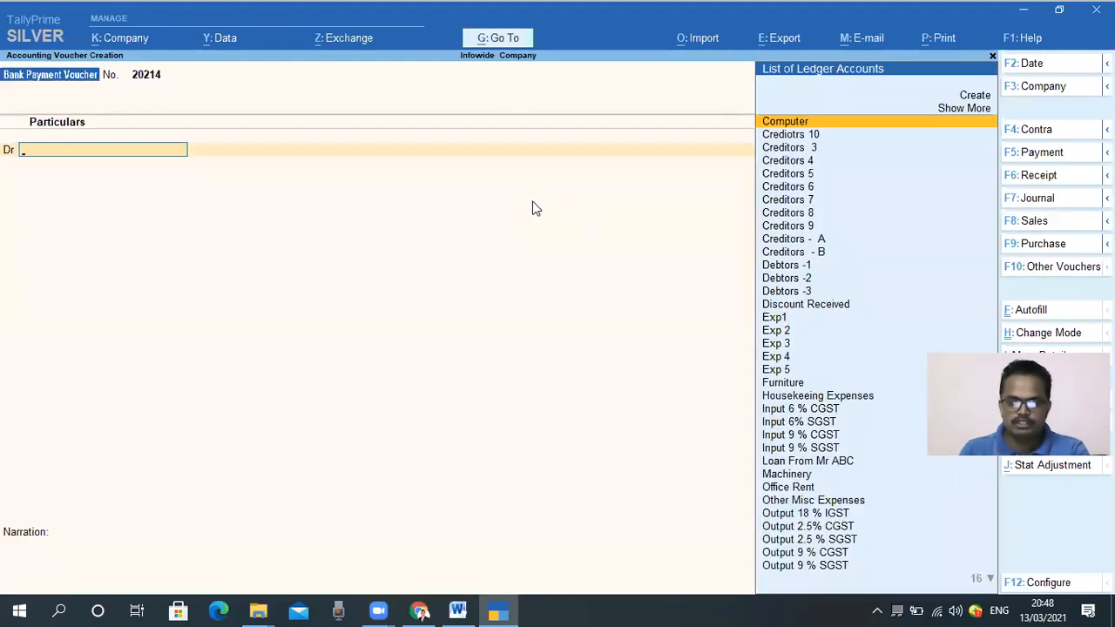
# Debit Loan From Mr ABC with 25,000 and date the bank payment voucher 1-Oct-20.
pyautogui.write('Loan')
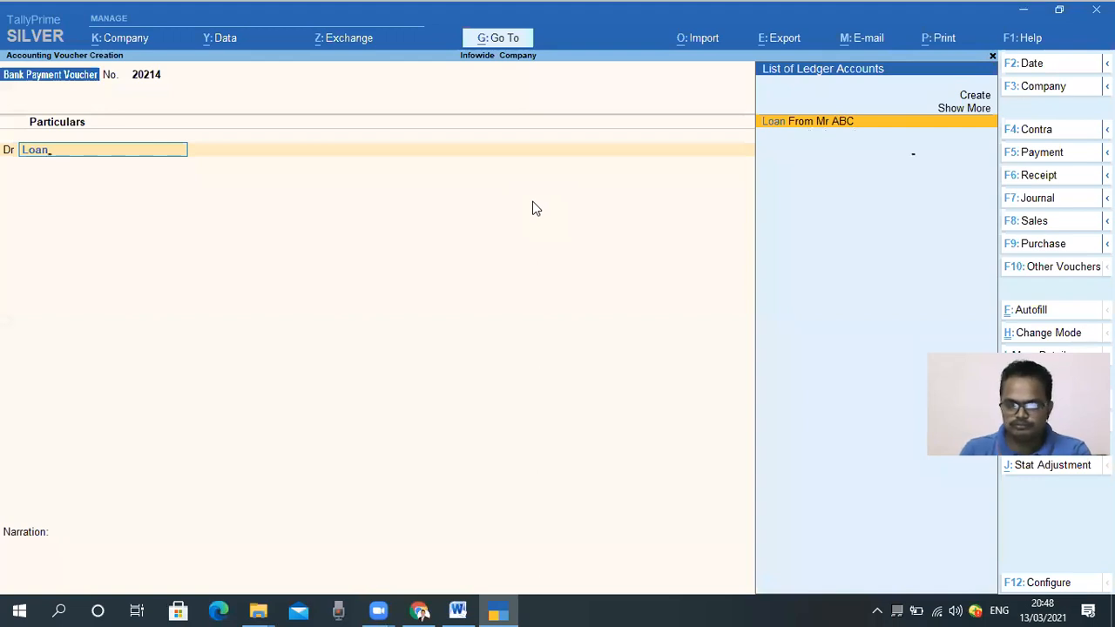
pyautogui.press('Return')
pyautogui.press('F2')
pyautogui.write('1')
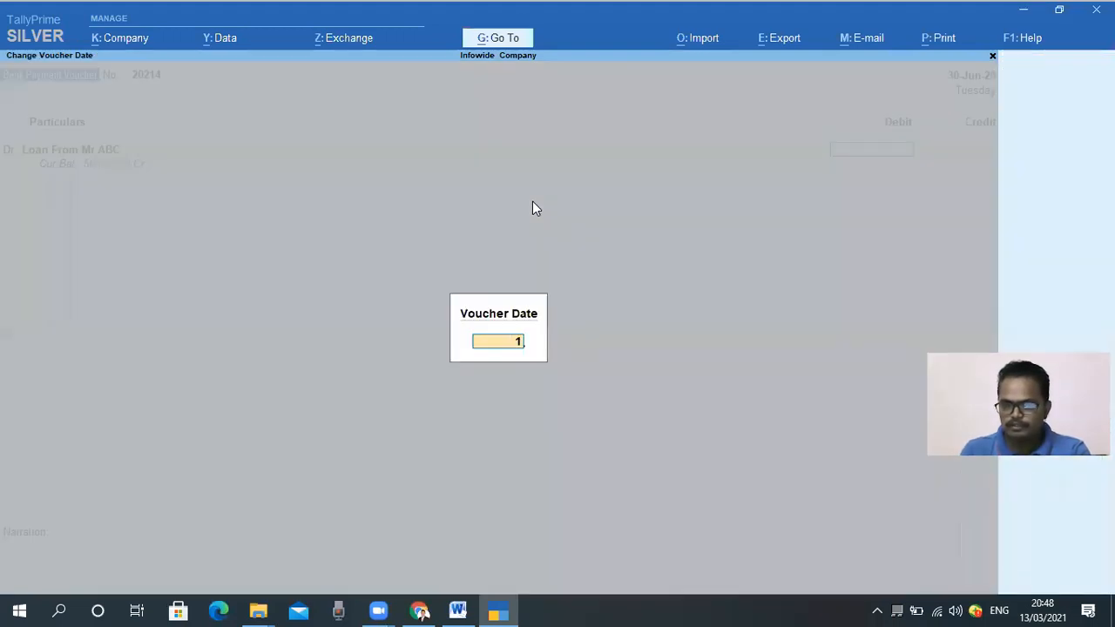
pyautogui.write('.10')
pyautogui.press('Return')
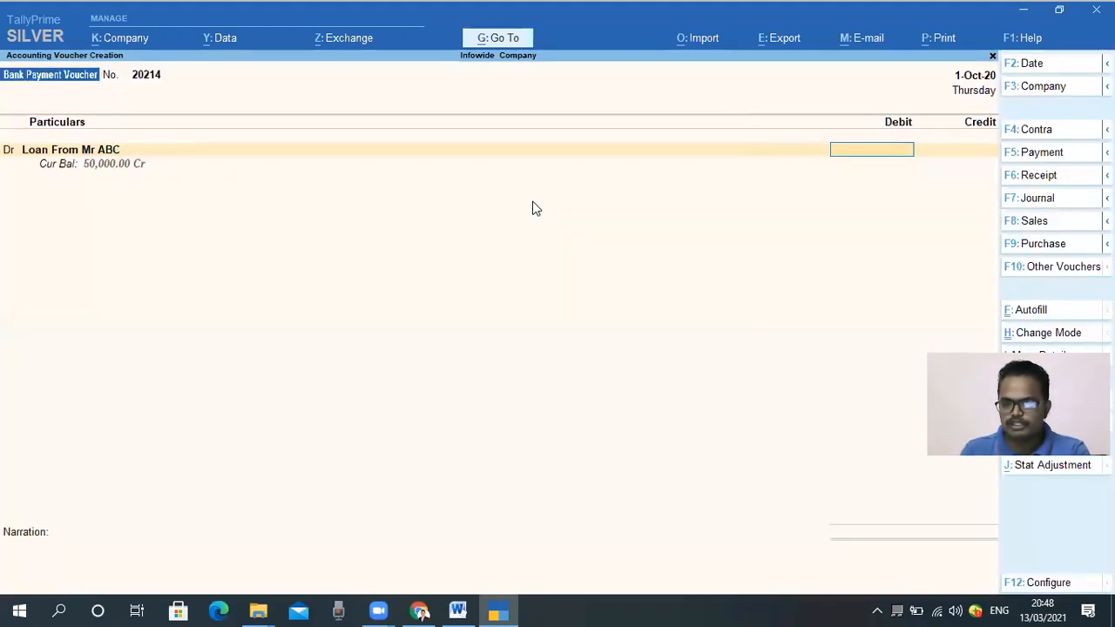
pyautogui.write('250000.00')
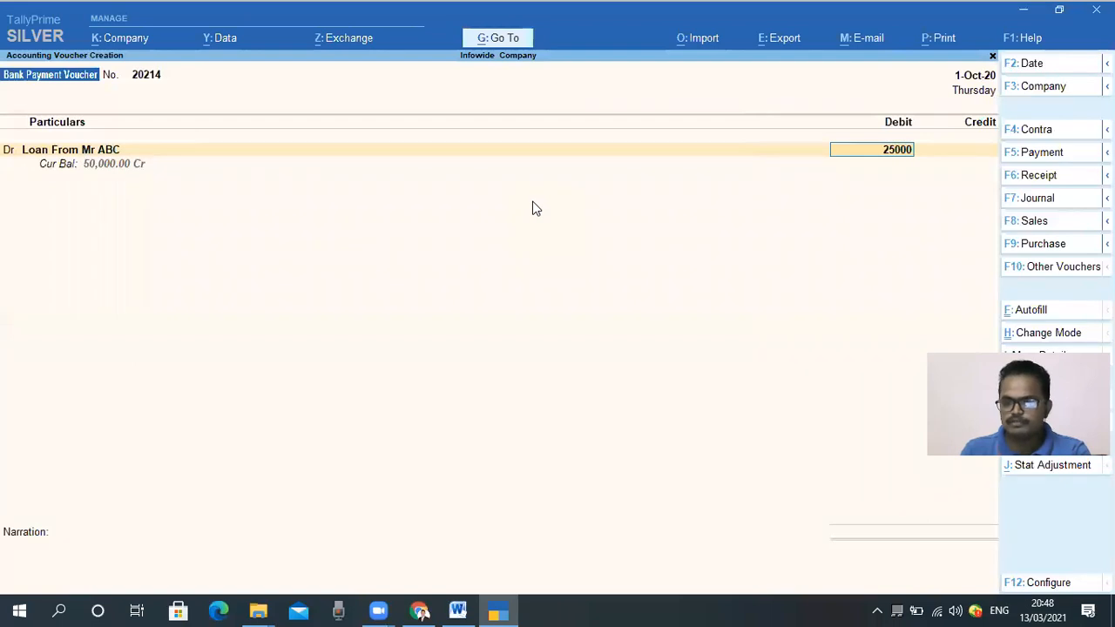
pyautogui.press('Return')
# Credit the SBI current account with 25,000 and allocate the bank transaction as e-Fund Transfer.
pyautogui.press('Return')
pyautogui.press('Return')
pyautogui.press('Return')
pyautogui.write('e-Fund Transfer')
pyautogui.press('Return')
pyautogui.press('Return')
pyautogui.press('Return')
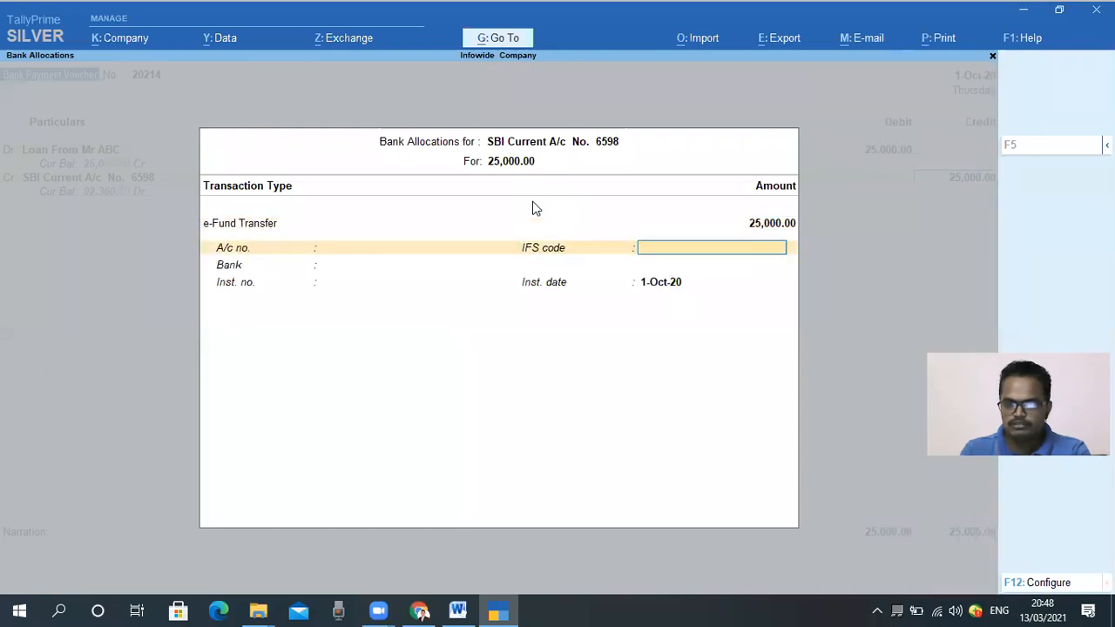
pyautogui.press('Return')
pyautogui.press('Return')
pyautogui.press('Return')
pyautogui.press('Return')
# Enter the narration "Being loan paid of Rs 25000/-" by reusing the previous narration, and save the bank payment voucher.
pyautogui.write('being')
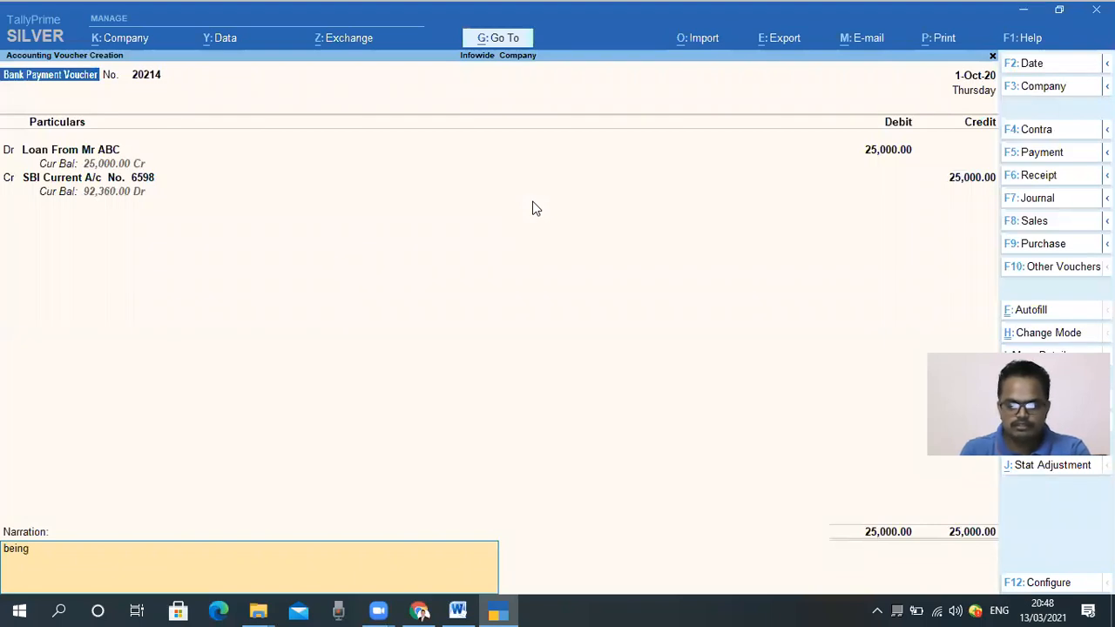
pyautogui.hotkey('ctrl', 'r')
pyautogui.press('BackSpace')
pyautogui.press('BackSpace')
pyautogui.press('BackSpace')
pyautogui.press('BackSpace')
pyautogui.press('BackSpace')
pyautogui.write('2500')
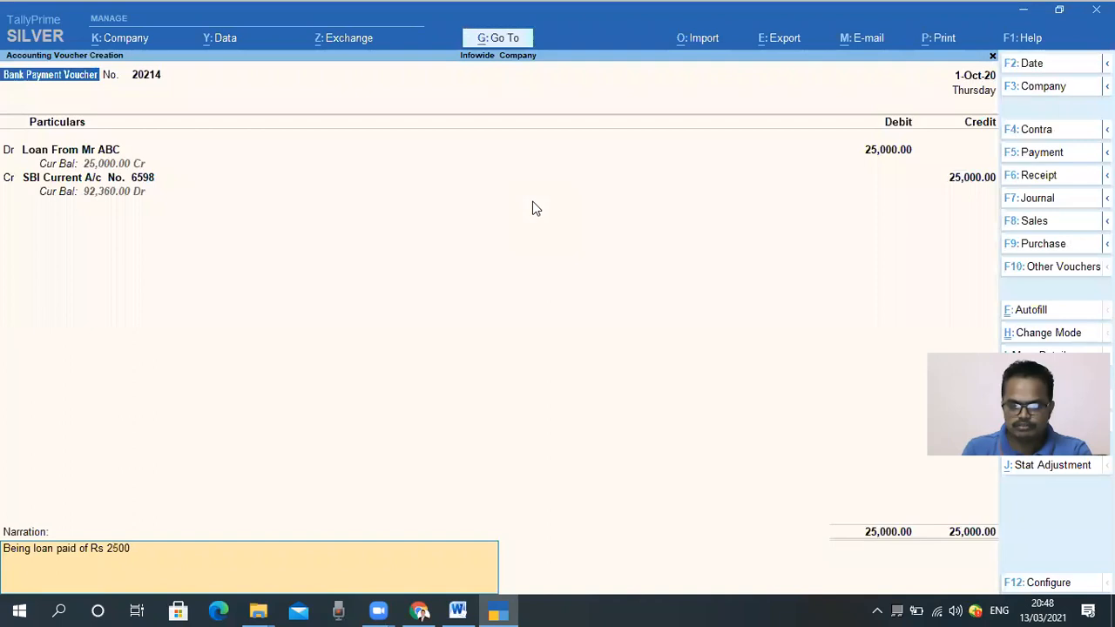
pyautogui.write('0/-')
pyautogui.press('Return')
pyautogui.press('Return')
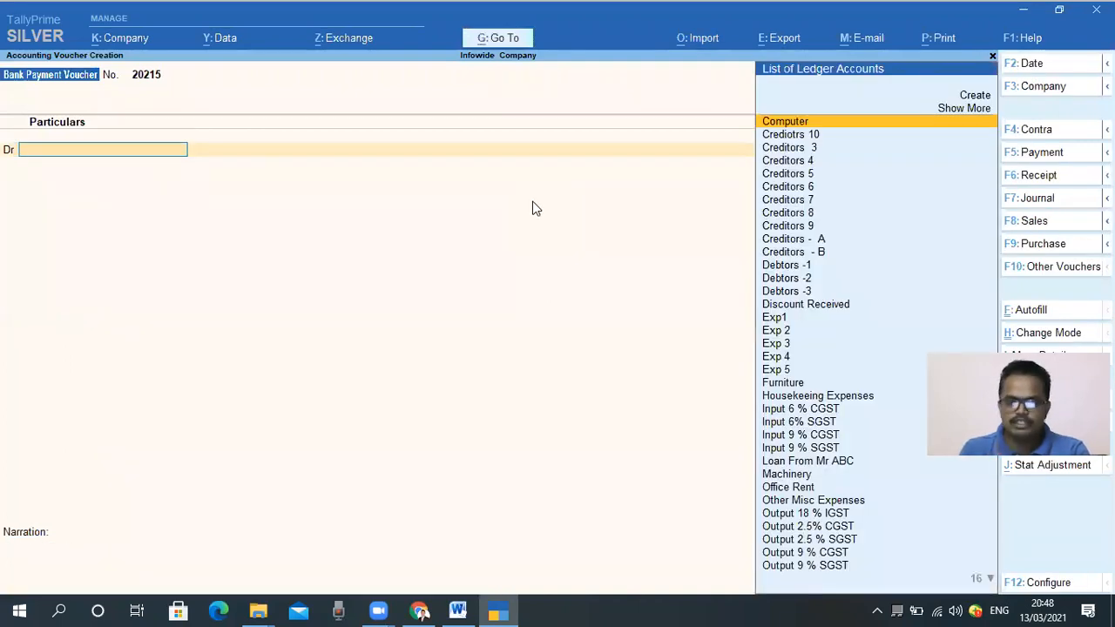
# Quit voucher creation without another entry and return to the Gateway of Tally.
pyautogui.press('Escape')
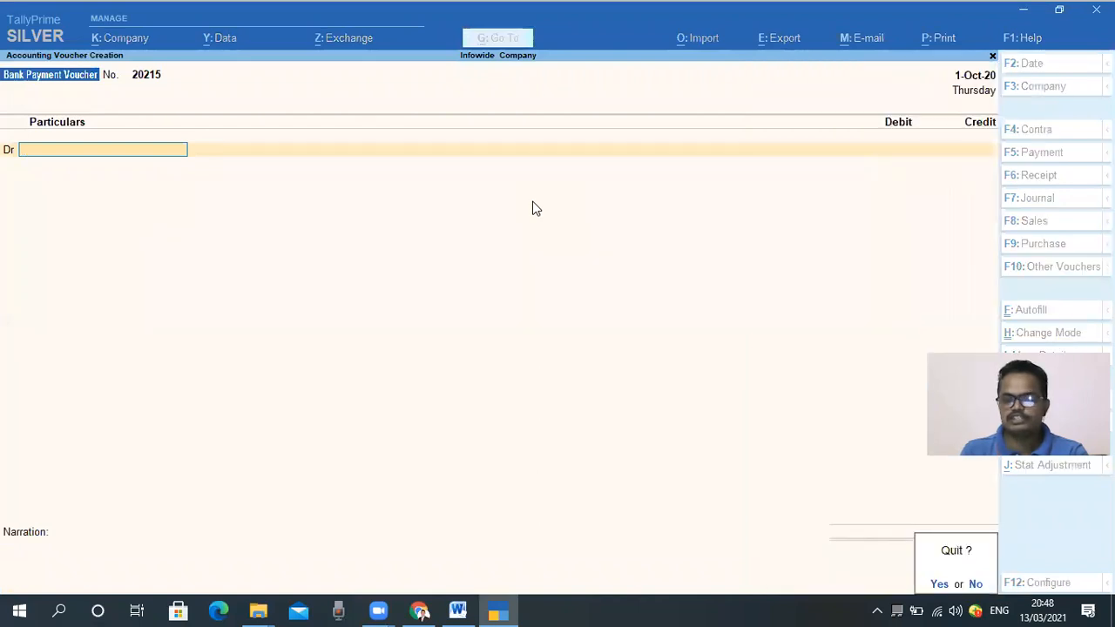
pyautogui.press('Return')
pyautogui.press('Escape')
pyautogui.press('Escape')
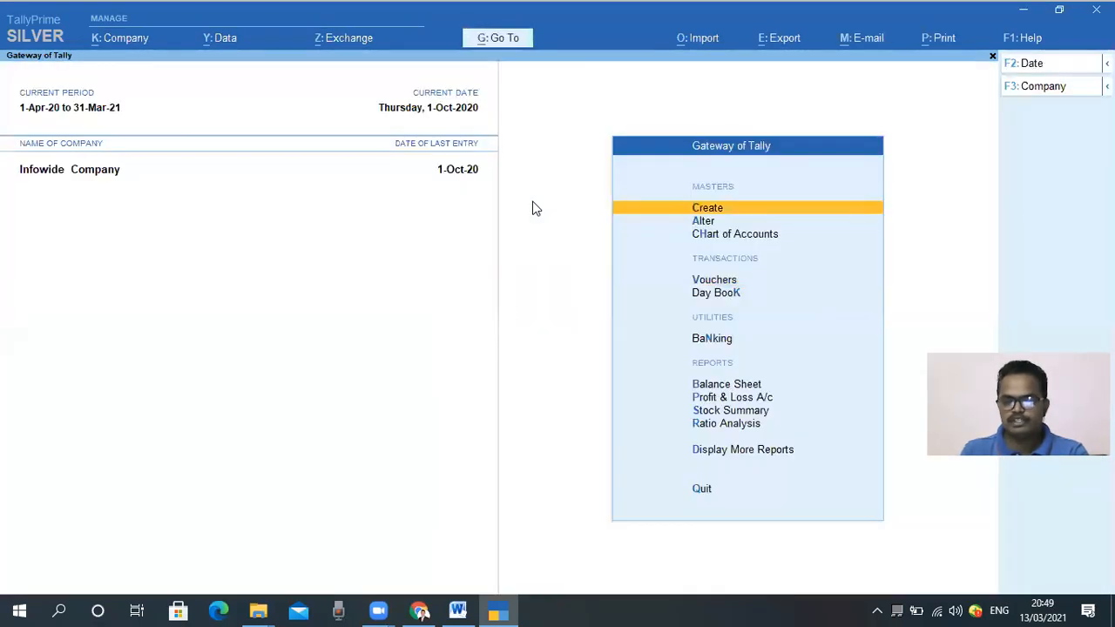
# Open Display More Reports from the Gateway of Tally.
pyautogui.press('Down')
pyautogui.press('Down')
pyautogui.press('Down')
pyautogui.press('Down')
pyautogui.press('Down')
pyautogui.press('Down')
pyautogui.press('Down')
pyautogui.press('Down')
pyautogui.press('Down')
pyautogui.press('Down')
pyautogui.press('Down')
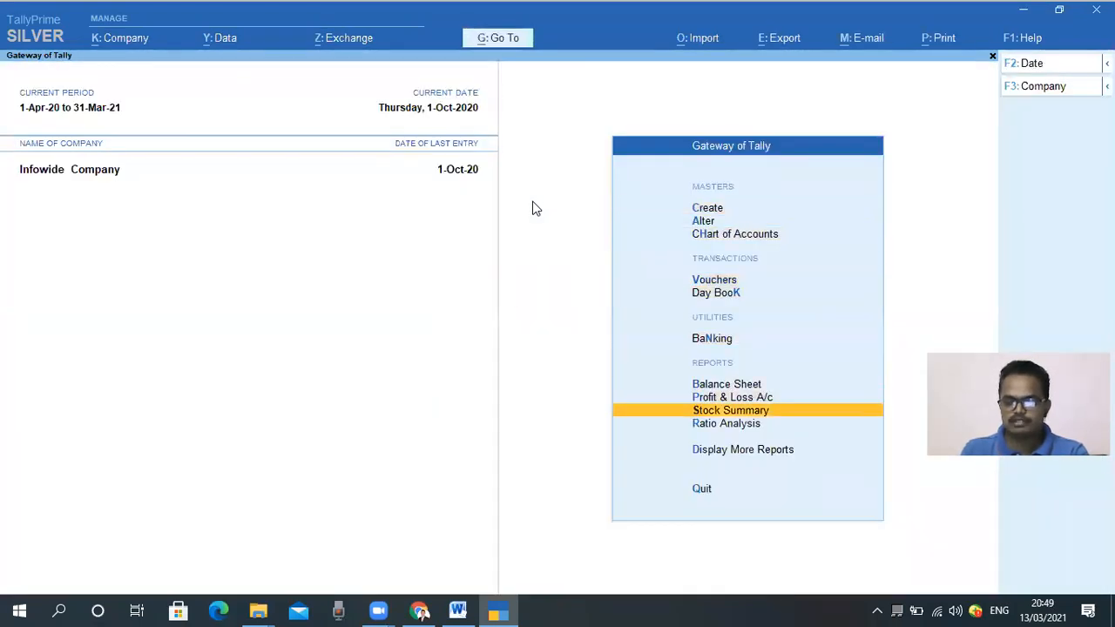
pyautogui.press('Up')
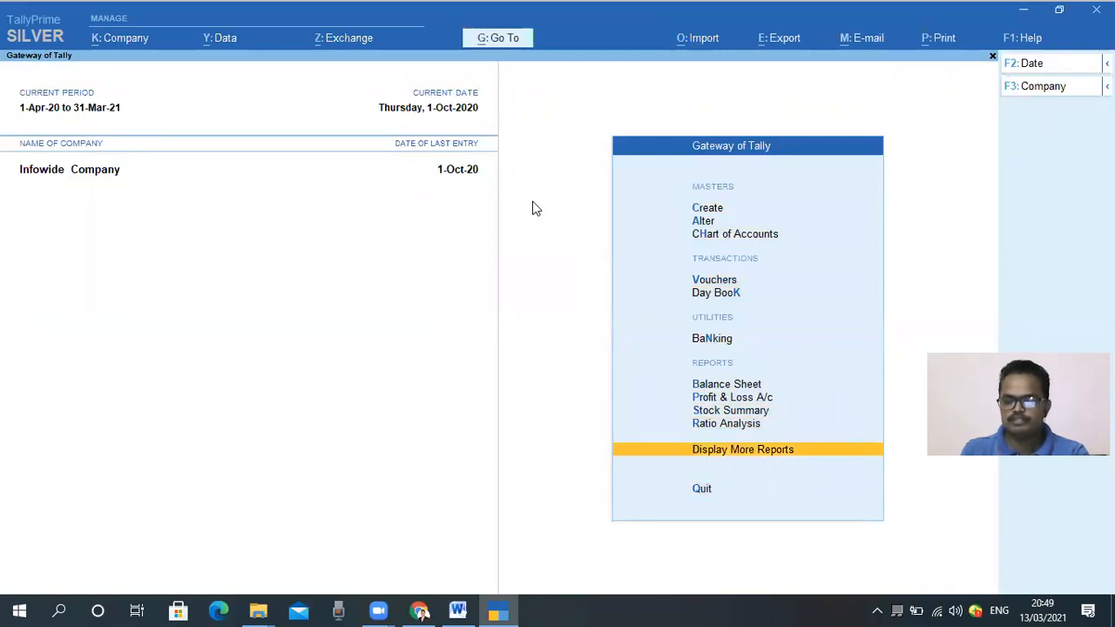
pyautogui.press('Return')
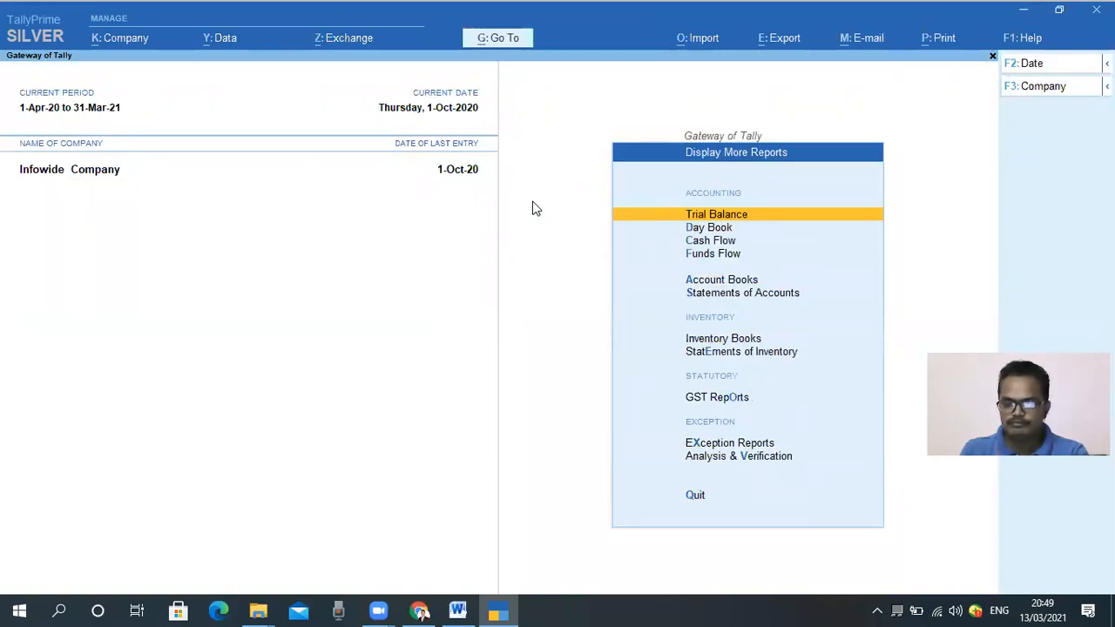
# Display the ledger interest calculation for Loan From Mr ABC under the statements of accounts.
pyautogui.press('Down')
pyautogui.press('Down')
pyautogui.press('Down')
pyautogui.press('Down')
pyautogui.press('Down')
pyautogui.press('Return')
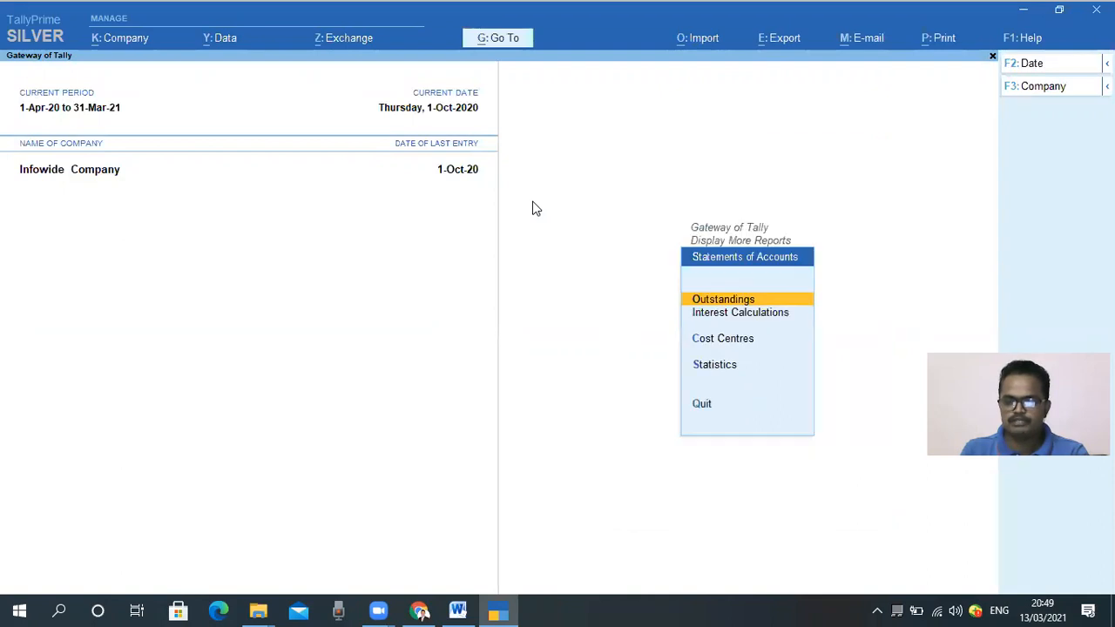
pyautogui.press('Down')
pyautogui.press('Return')
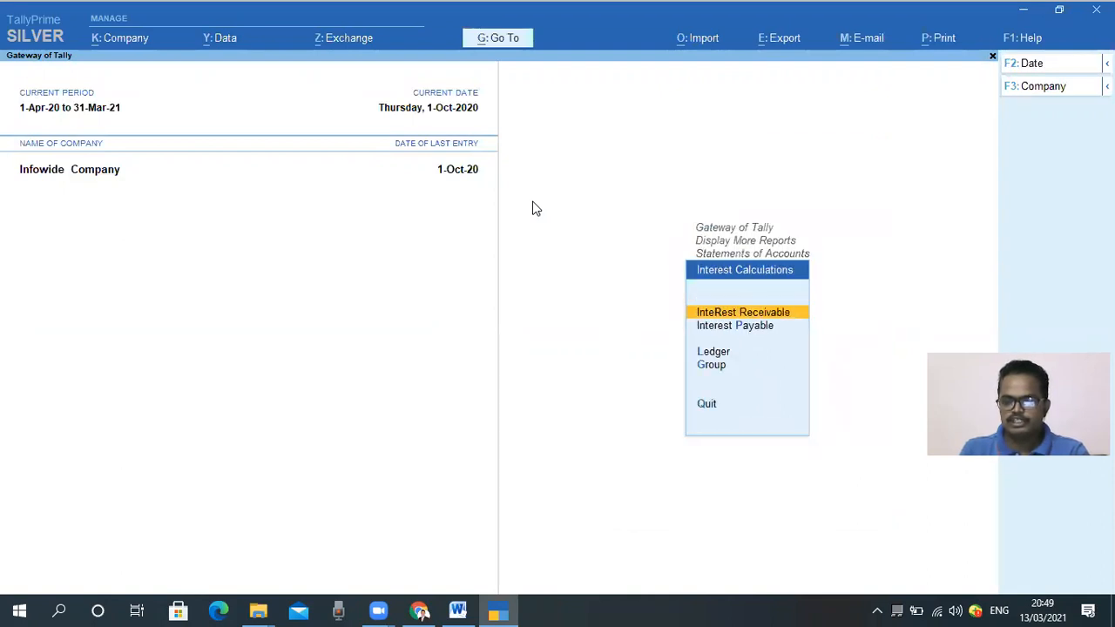
pyautogui.press('Down')
pyautogui.press('Down')
pyautogui.press('Return')
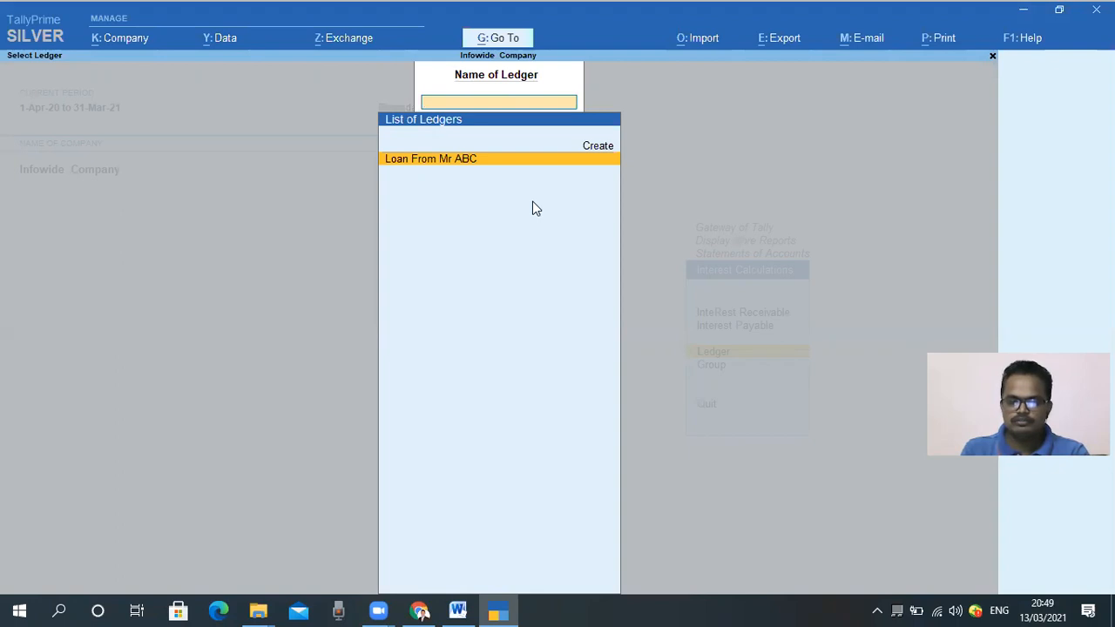
pyautogui.press('Return')
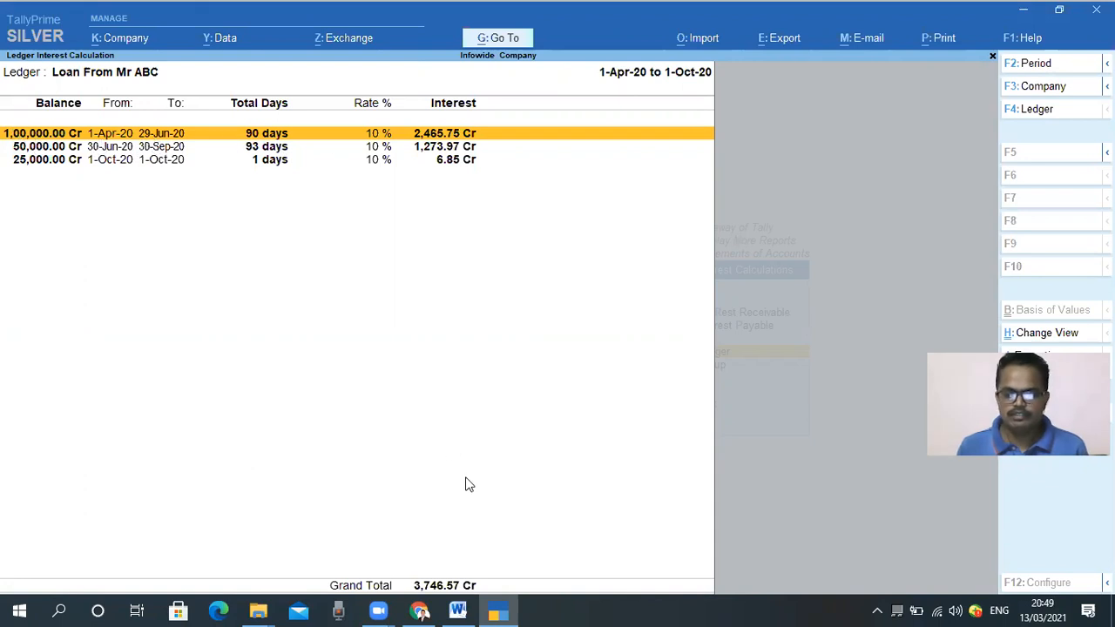
pyautogui.click(91, 132)
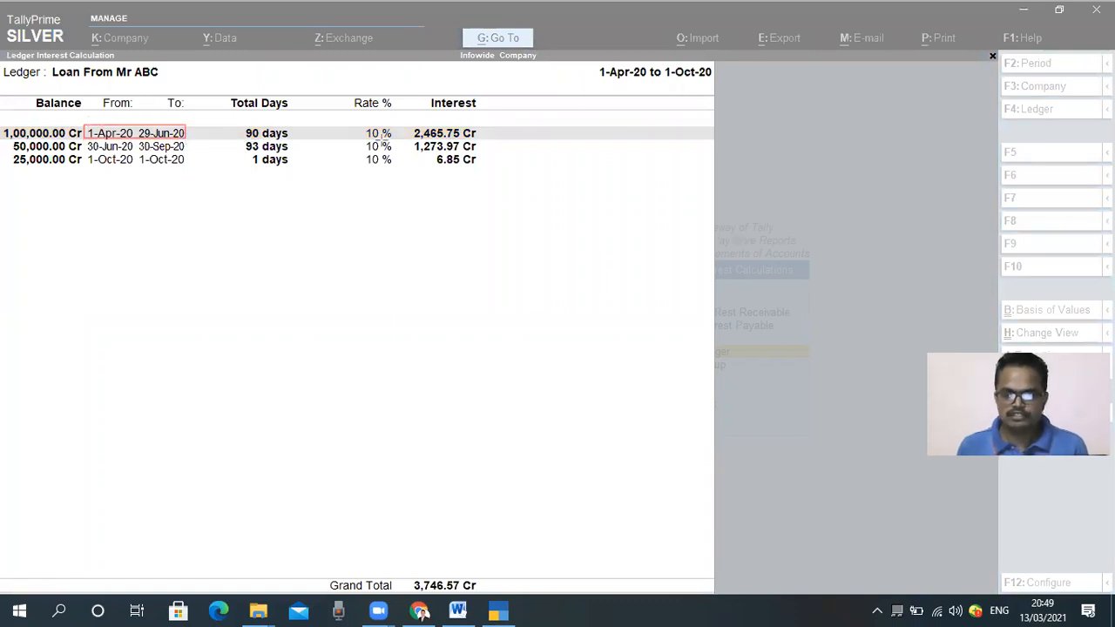
pyautogui.moveTo(411, 123)
pyautogui.mouseDown()
pyautogui.moveTo(432, 144)
pyautogui.moveTo(483, 139)
pyautogui.mouseUp()
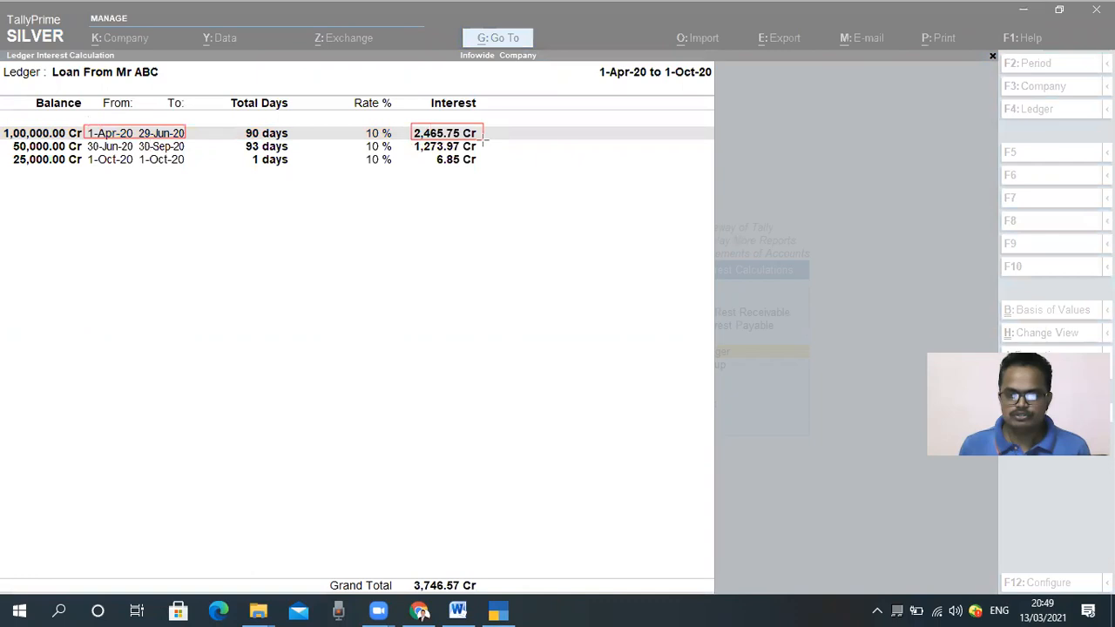
pyautogui.moveTo(85, 138)
pyautogui.mouseDown()
pyautogui.moveTo(106, 155)
pyautogui.moveTo(198, 152)
pyautogui.moveTo(186, 156)
pyautogui.mouseUp()
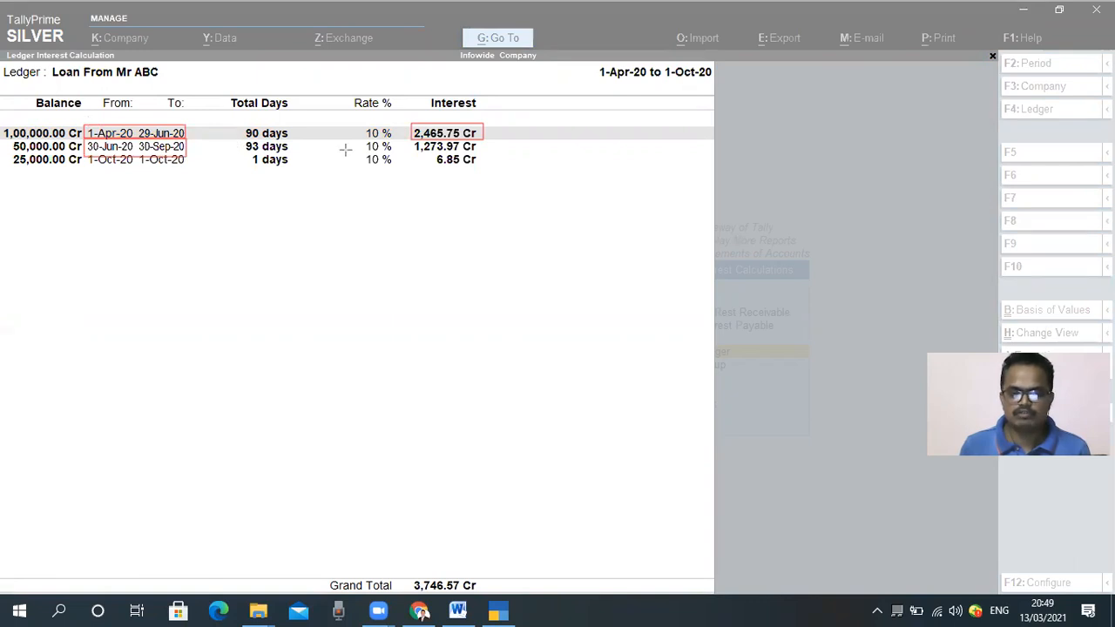
pyautogui.moveTo(409, 140); pyautogui.dragTo(494, 154)
pyautogui.moveTo(10, 139); pyautogui.dragTo(85, 153)
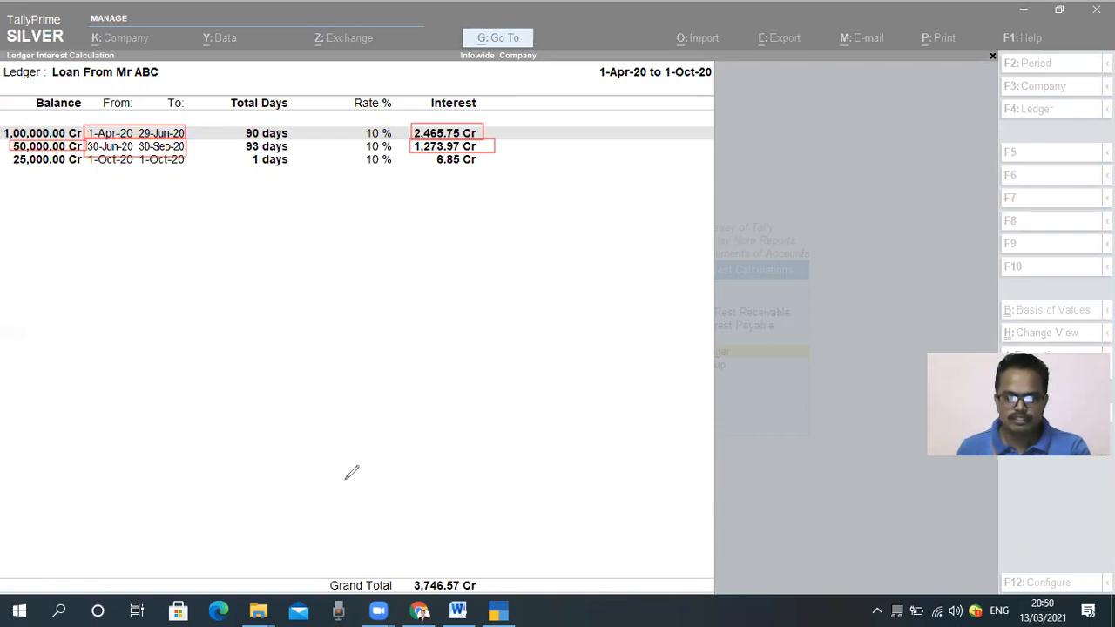
# Extend the interest report's period to end on 31-Mar-21.
pyautogui.press('F2')
pyautogui.press('Return')
pyautogui.write('31.3')
pyautogui.press('Return')
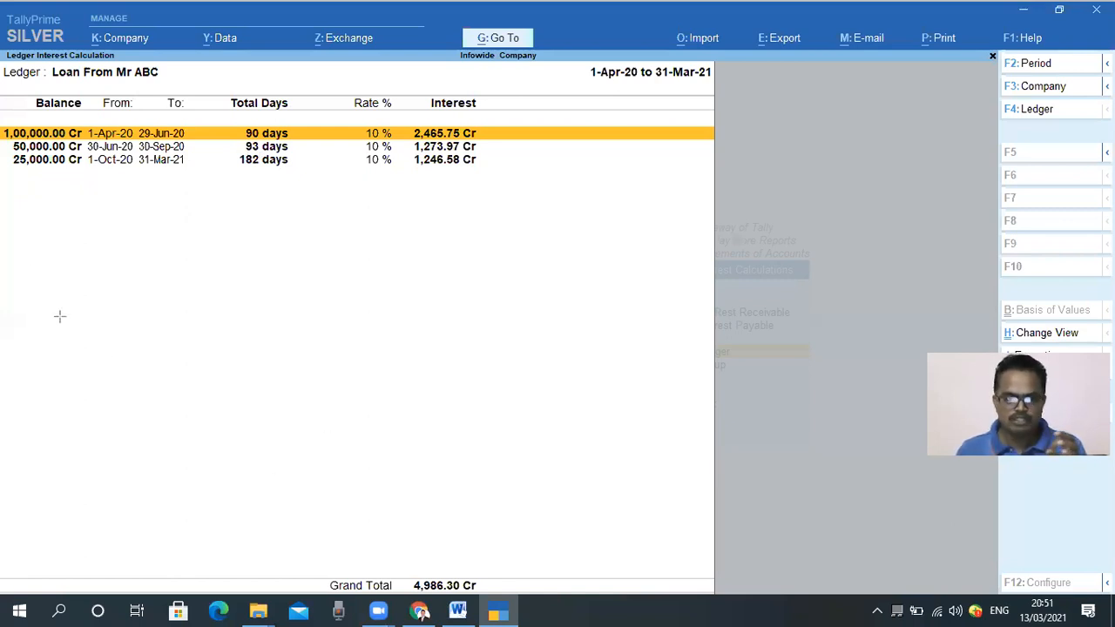
pyautogui.moveTo(7, 151)
pyautogui.mouseDown()
pyautogui.moveTo(83, 173)
pyautogui.moveTo(275, 165)
pyautogui.moveTo(303, 175)
pyautogui.mouseUp()
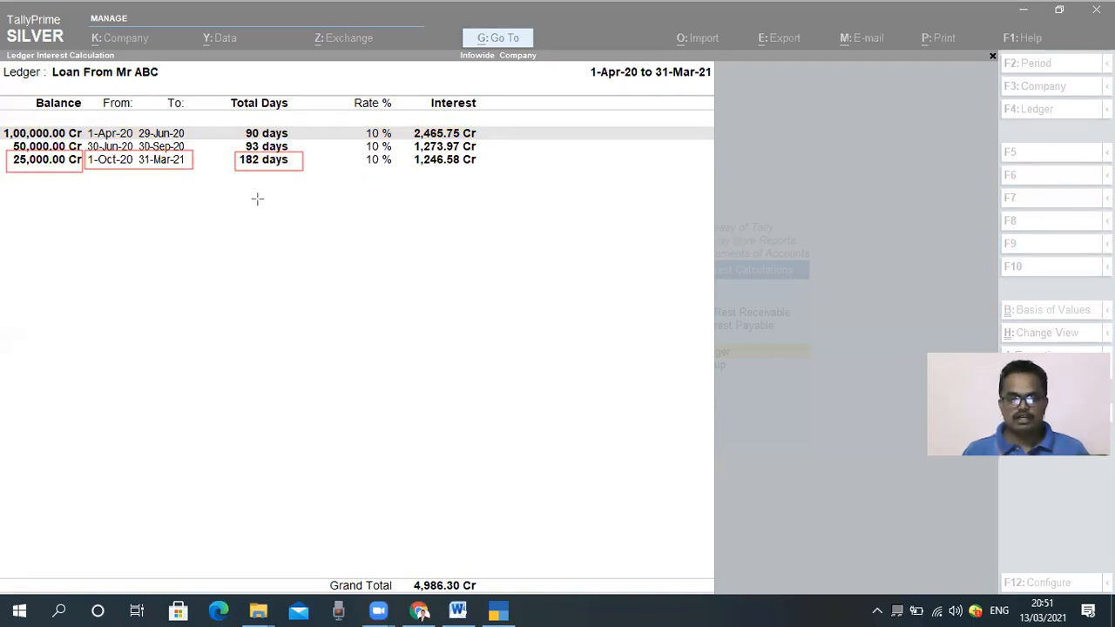
pyautogui.moveTo(236, 122)
pyautogui.mouseDown()
pyautogui.moveTo(311, 171)
pyautogui.moveTo(317, 194)
pyautogui.mouseUp()
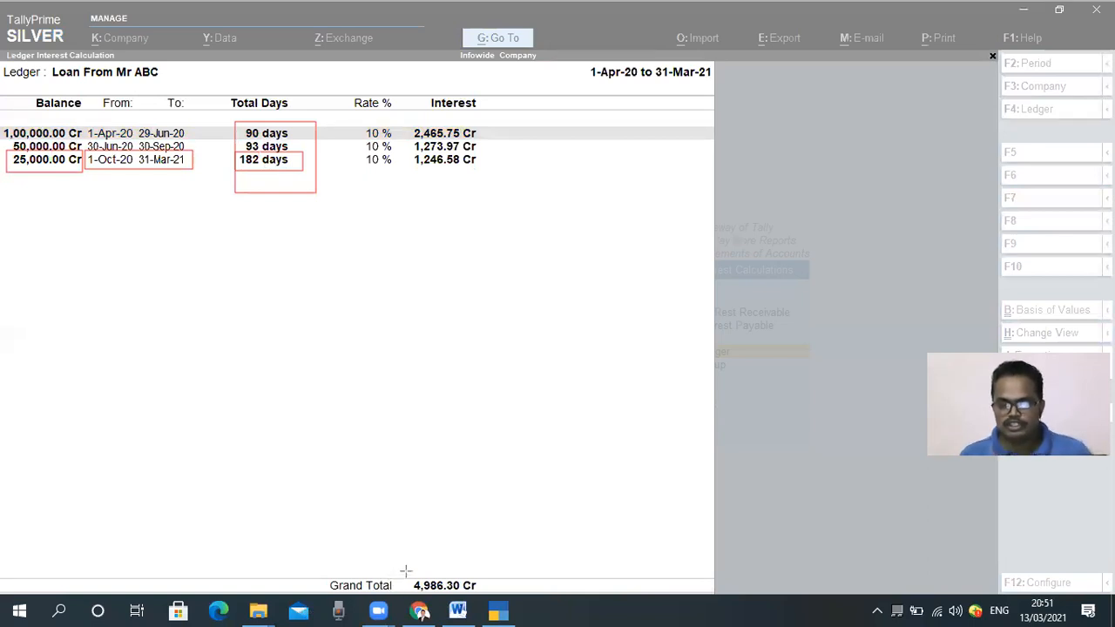
pyautogui.moveTo(406, 570); pyautogui.dragTo(485, 590)
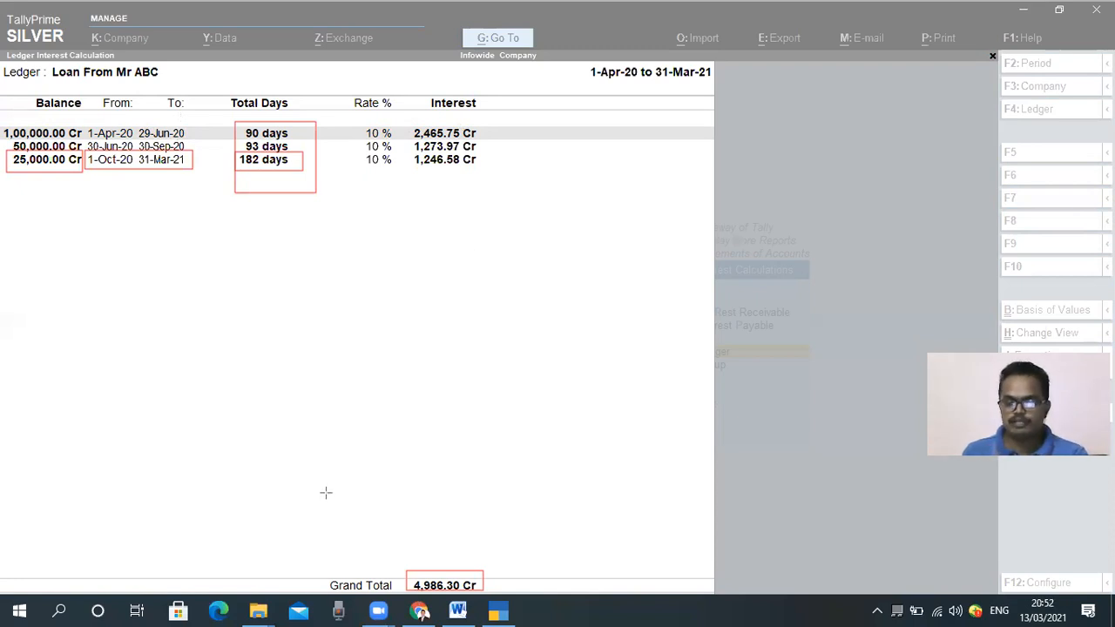
pyautogui.click(220, 402)
pyautogui.click(856, 329)
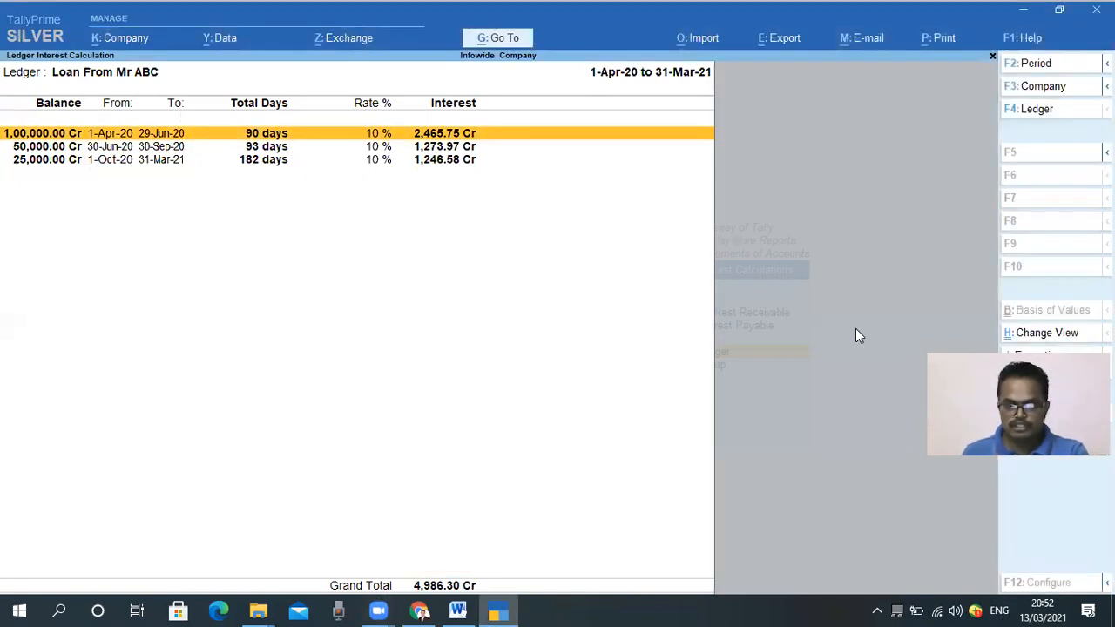
# Close the interest report, go back to the Gateway of Tally and open voucher creation.
pyautogui.press('Escape')
pyautogui.press('Escape')
pyautogui.press('Escape')
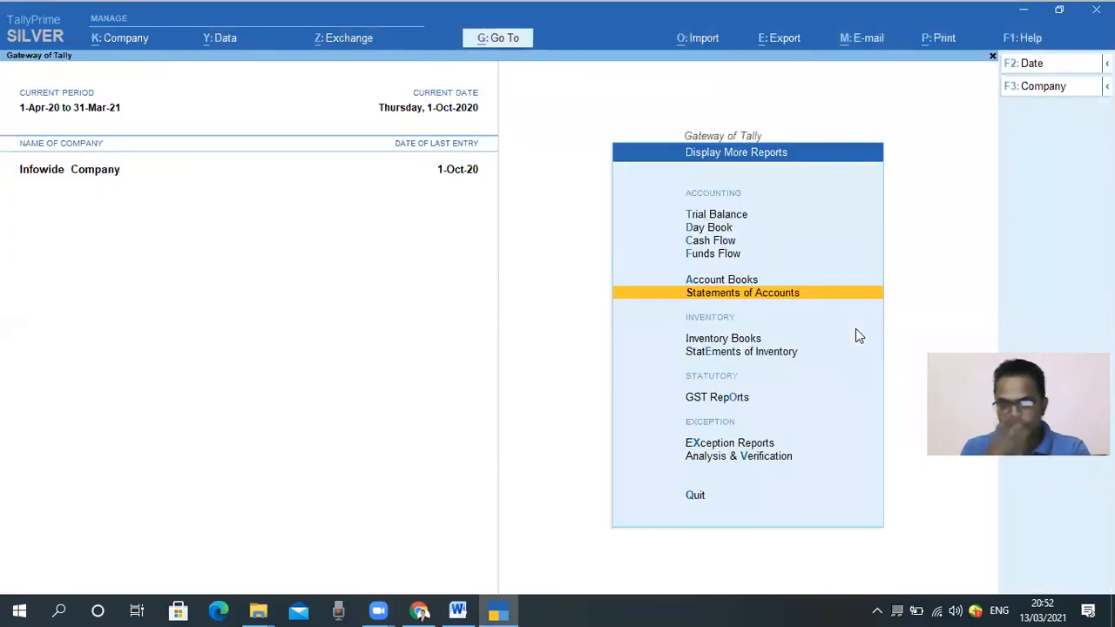
pyautogui.press('Escape')
pyautogui.press('Escape')
pyautogui.press('Escape')
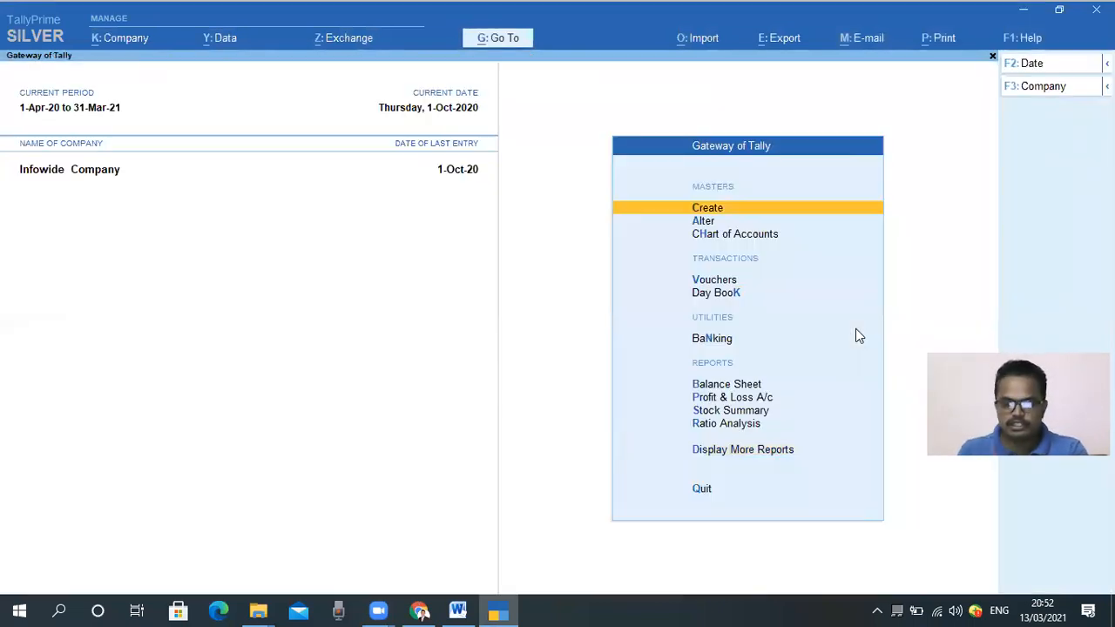
pyautogui.press('v')
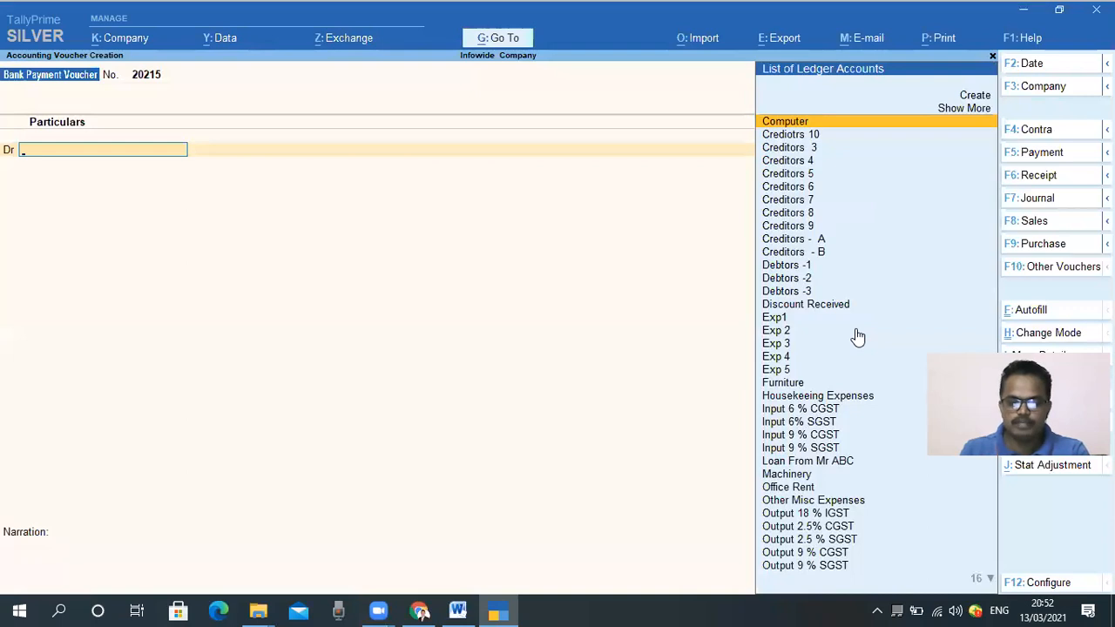
# Switch to a Journal voucher and date it 31.3.2021.
pyautogui.press('F10')
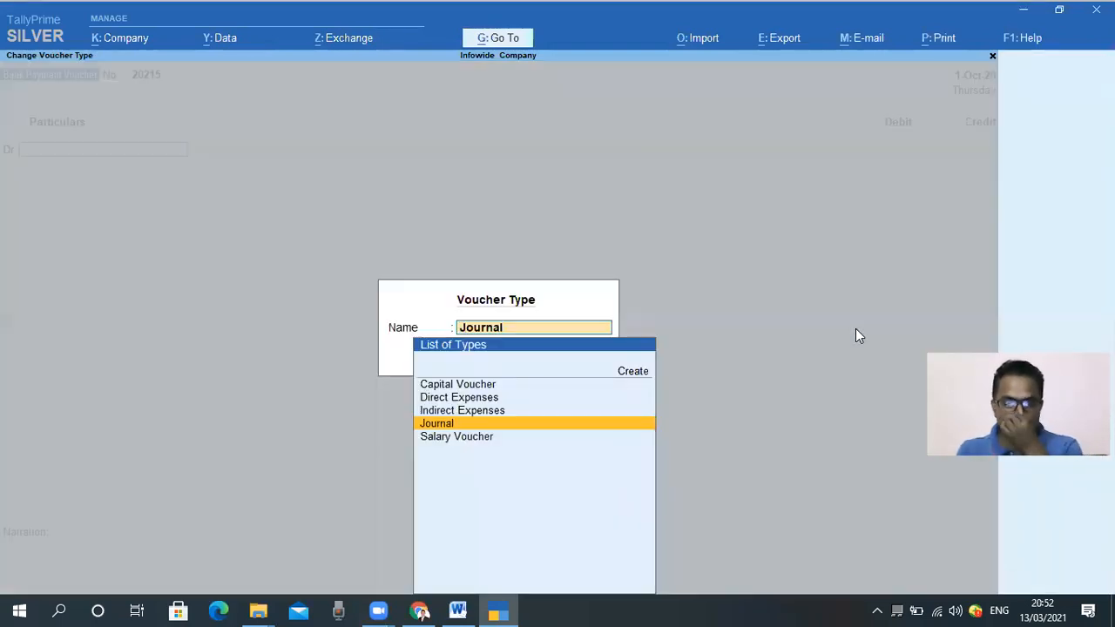
pyautogui.press('Return')
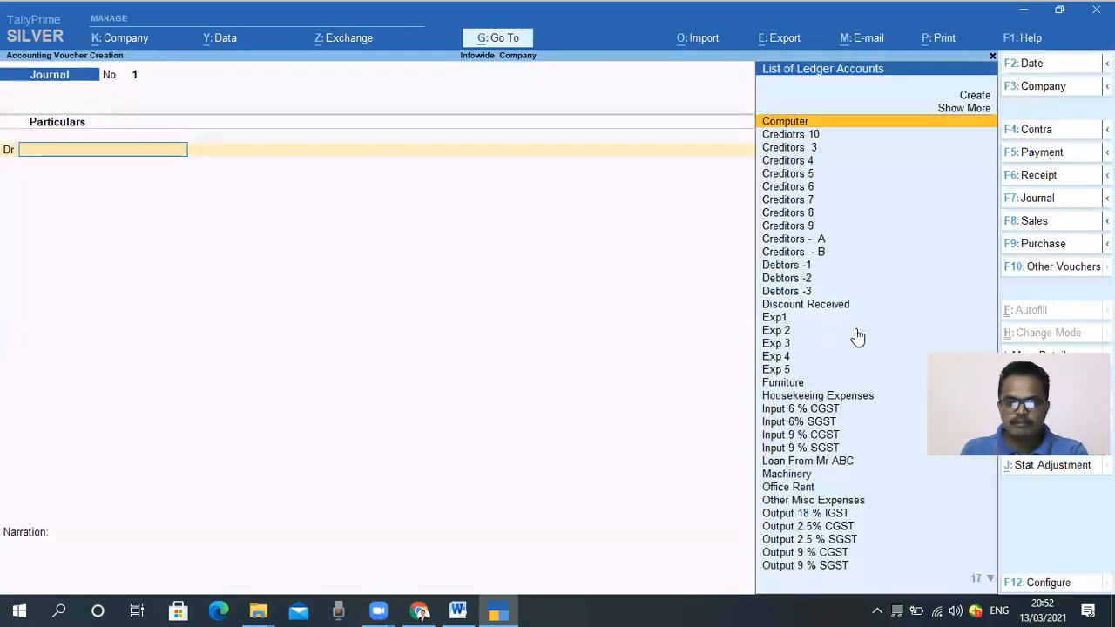
pyautogui.press('F2')
pyautogui.write('31.3')
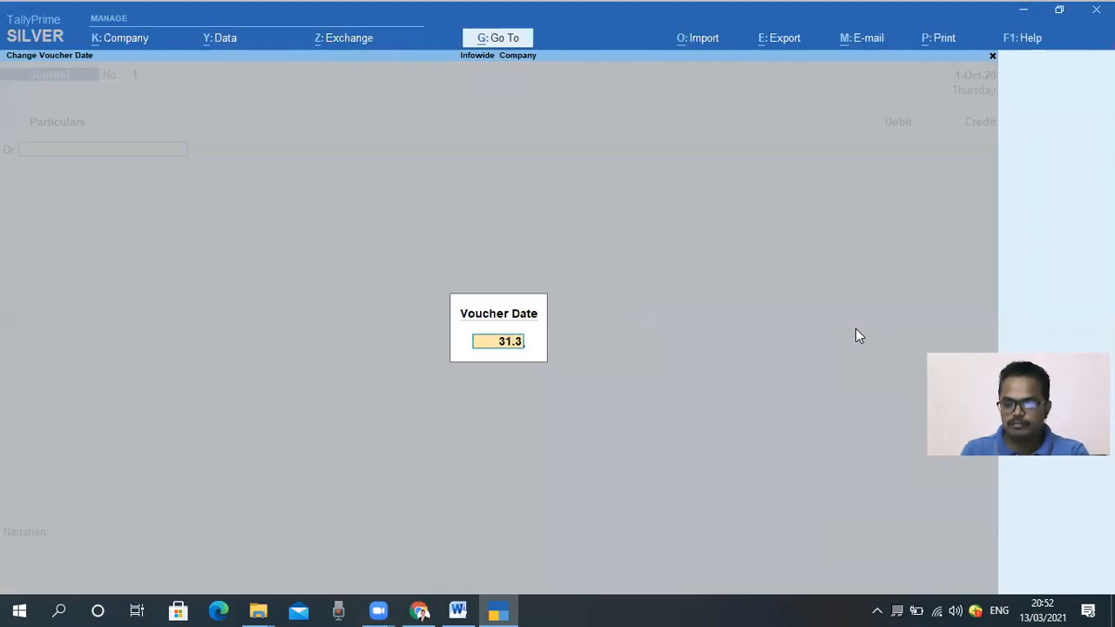
pyautogui.write('.2021')
pyautogui.press('Return')
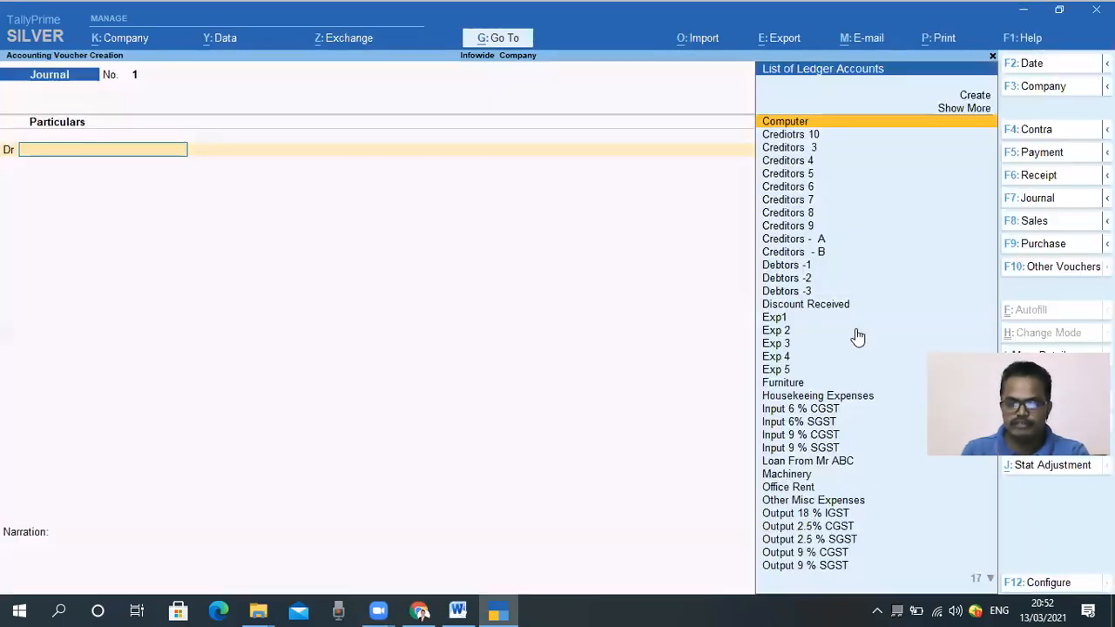
# Begin creating a ledger named Interest on U/S Loan from the journal's debit line.
pyautogui.write('Inte')
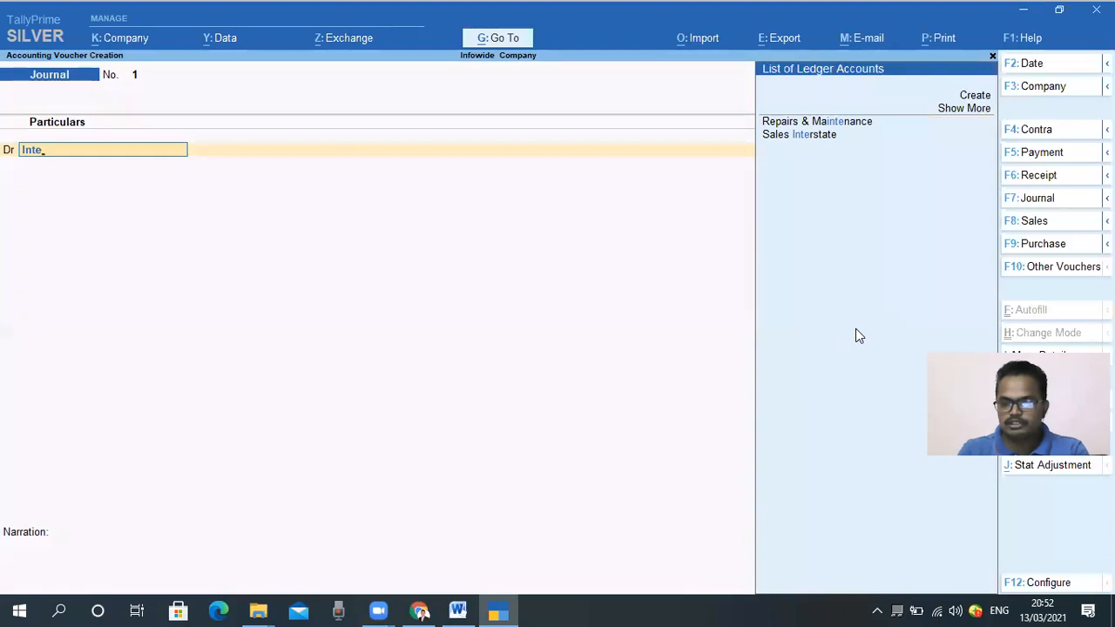
pyautogui.hotkey('alt', 'c')
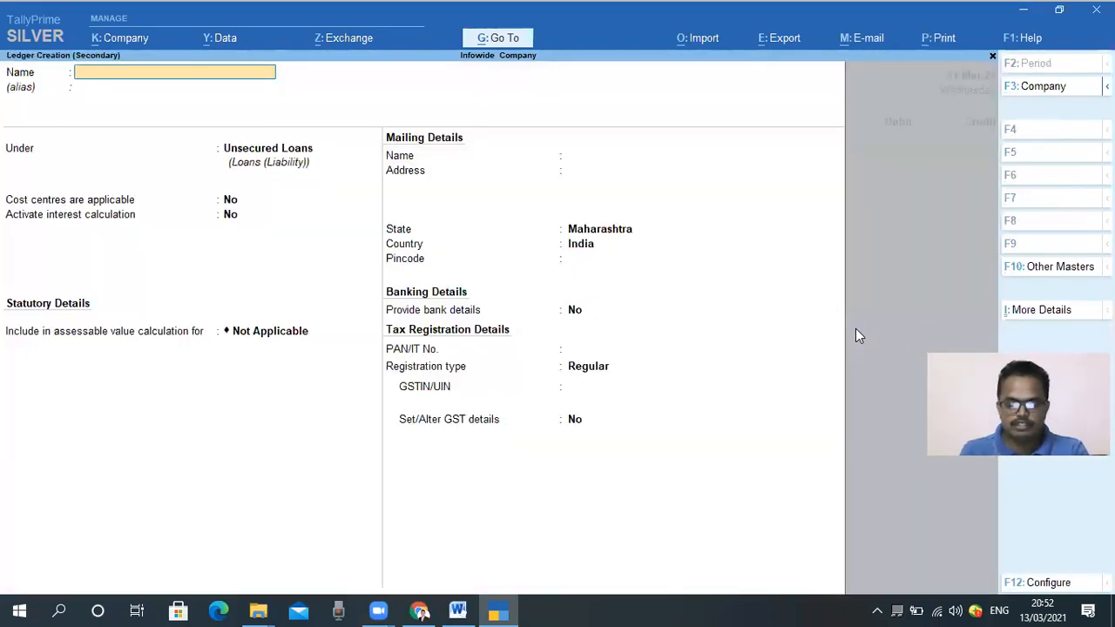
pyautogui.write('Interest of')
pyautogui.press('BackSpace')
pyautogui.write('n')
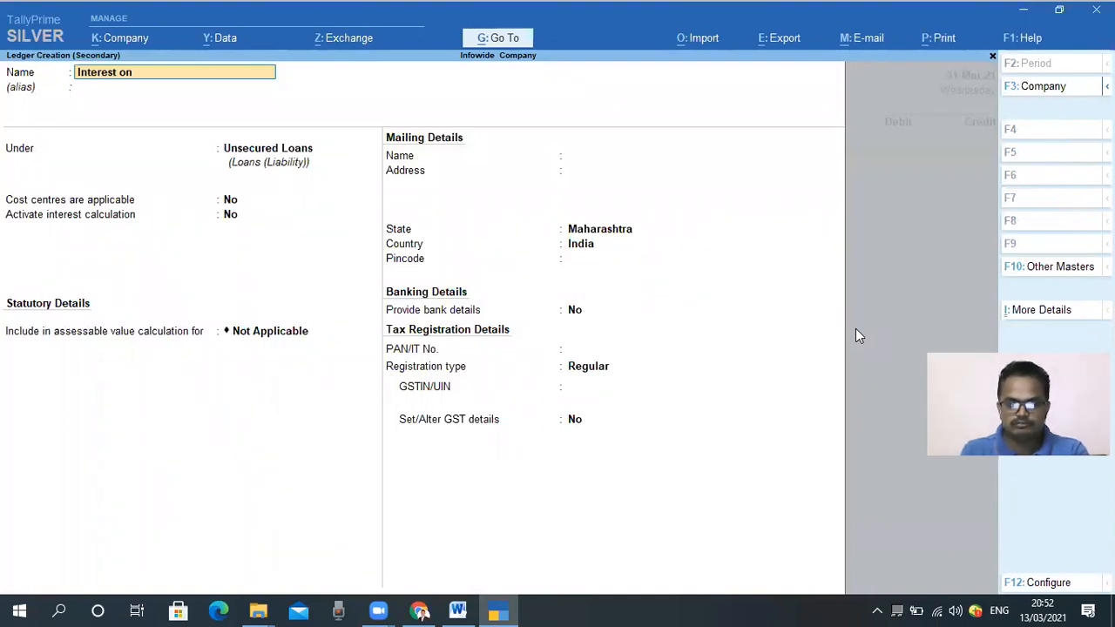
pyautogui.write(' U/S')
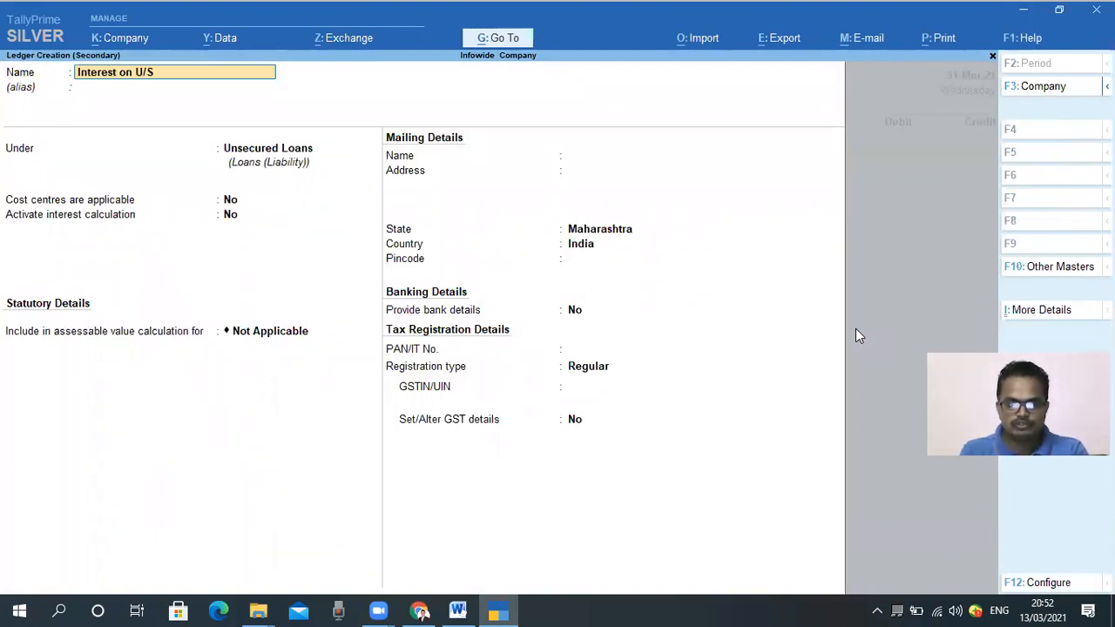
pyautogui.write(' Loan')
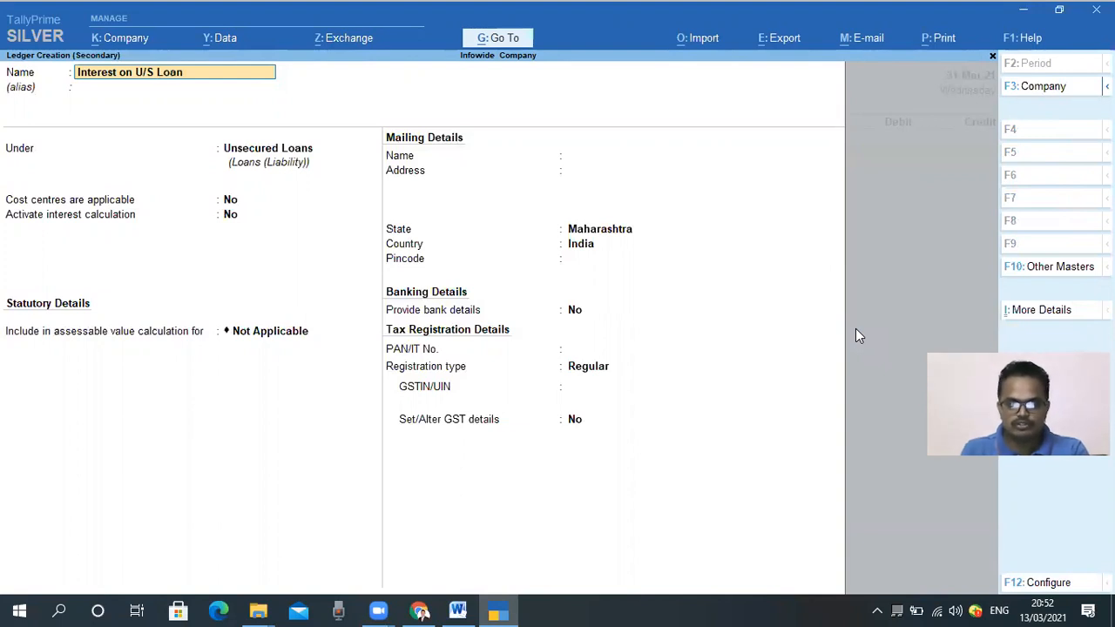
pyautogui.press('Return')
# Put the ledger under Indirect Expenses, with ledger type Not Applicable and cost centres applicable.
pyautogui.write('Fi')
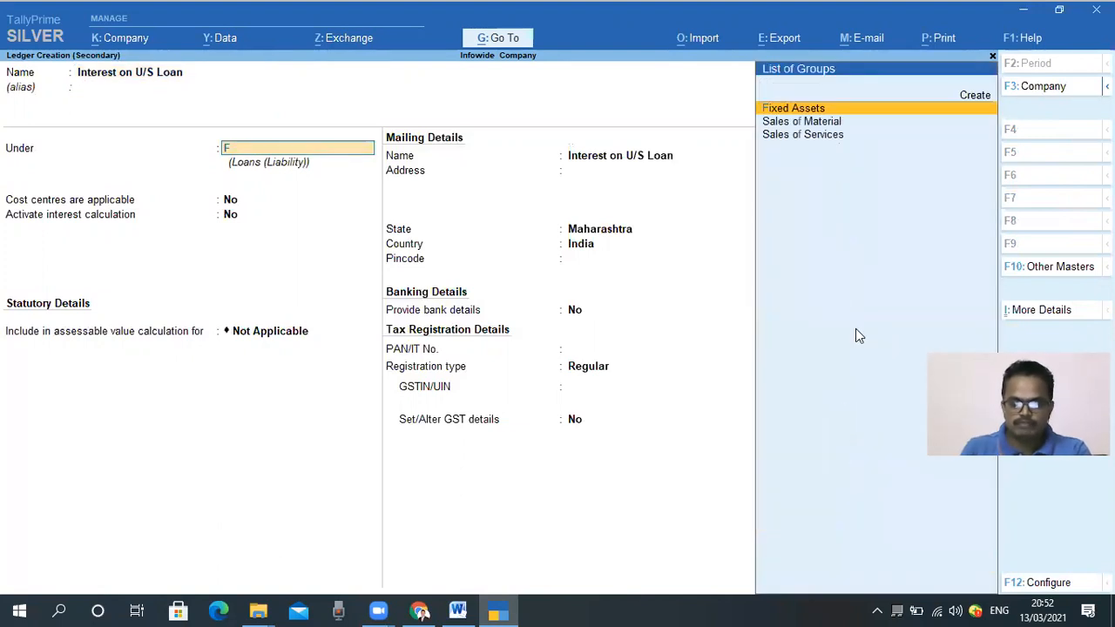
pyautogui.press('BackSpace')
pyautogui.press('BackSpace')
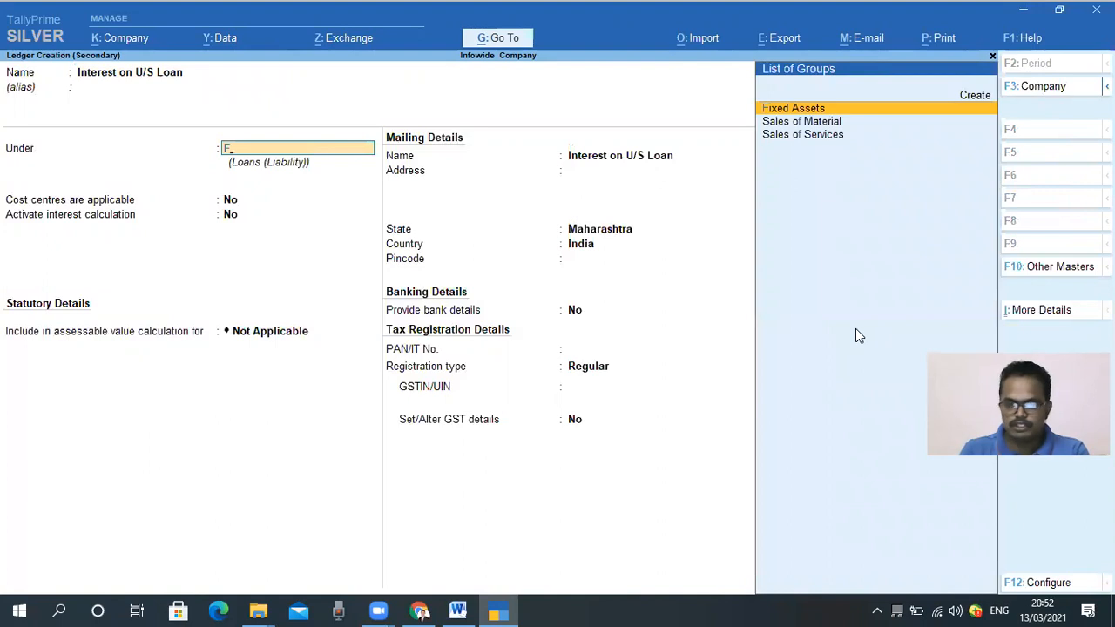
pyautogui.write('Ind')
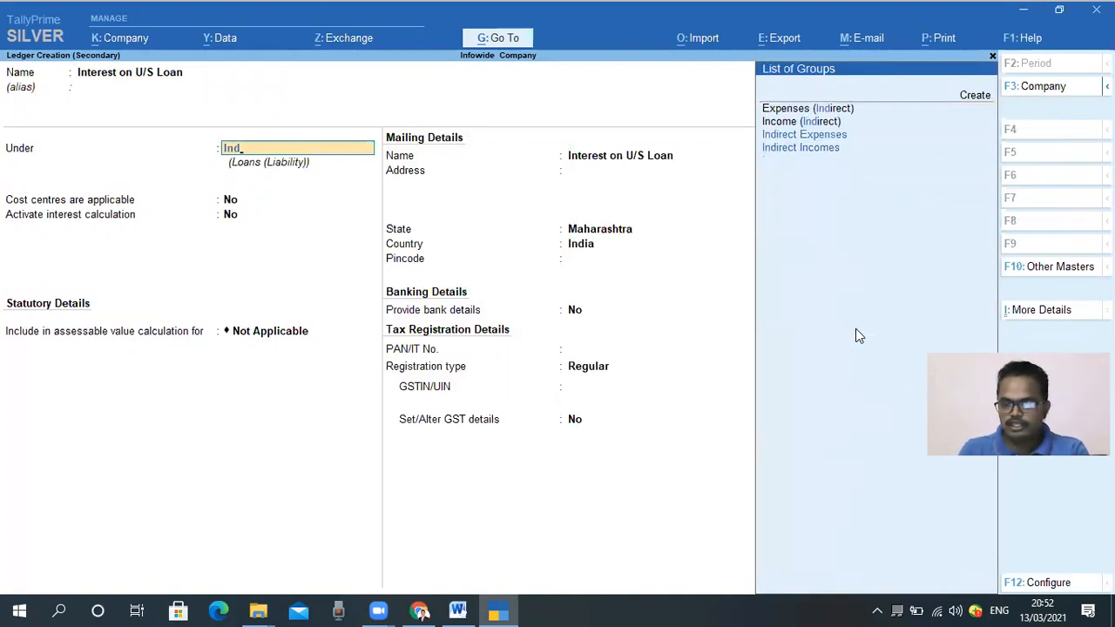
pyautogui.press('Down')
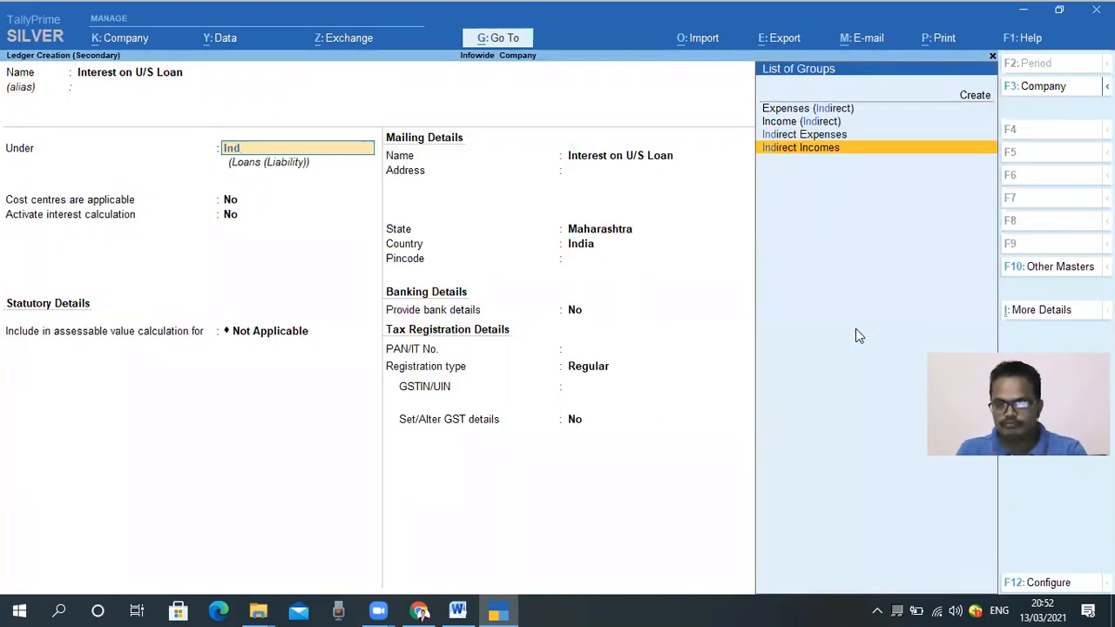
pyautogui.press('Up')
pyautogui.press('Return')
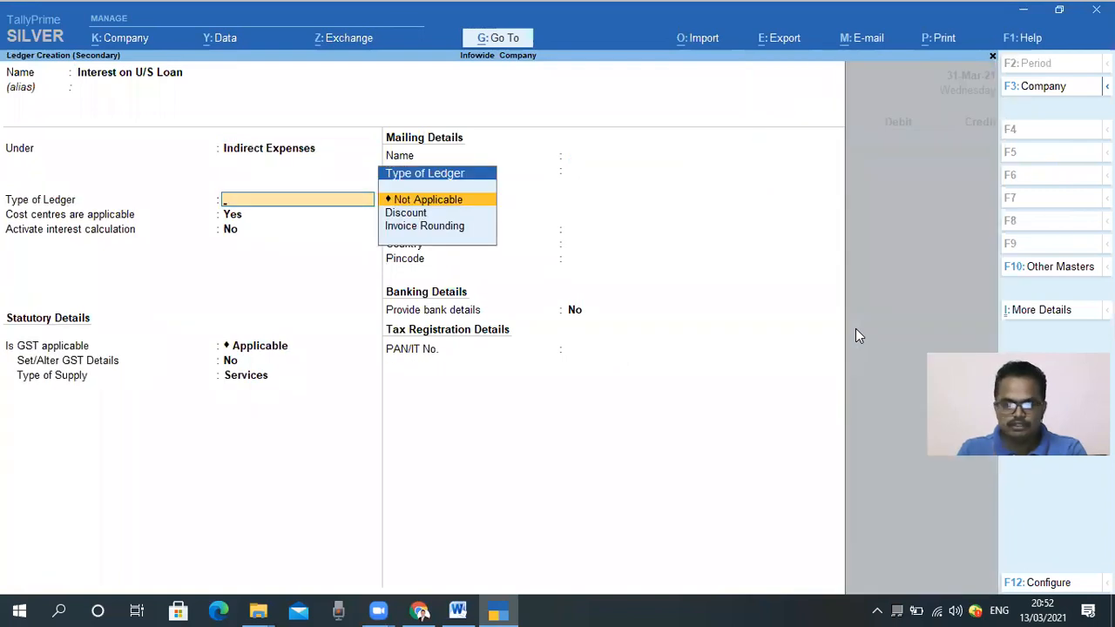
pyautogui.press('Return')
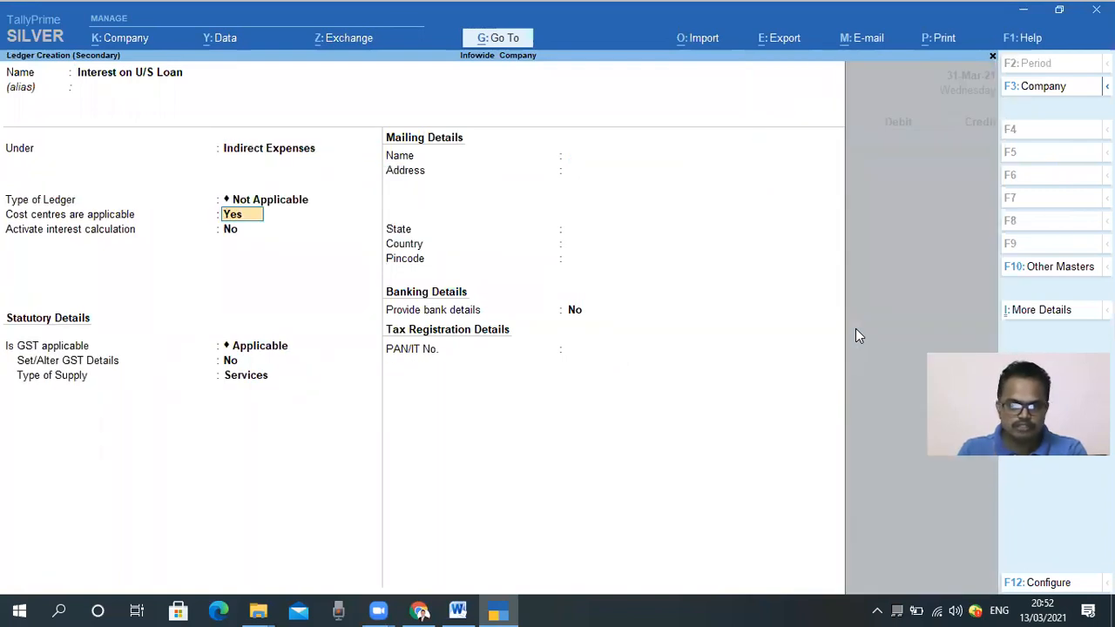
pyautogui.press('Return')
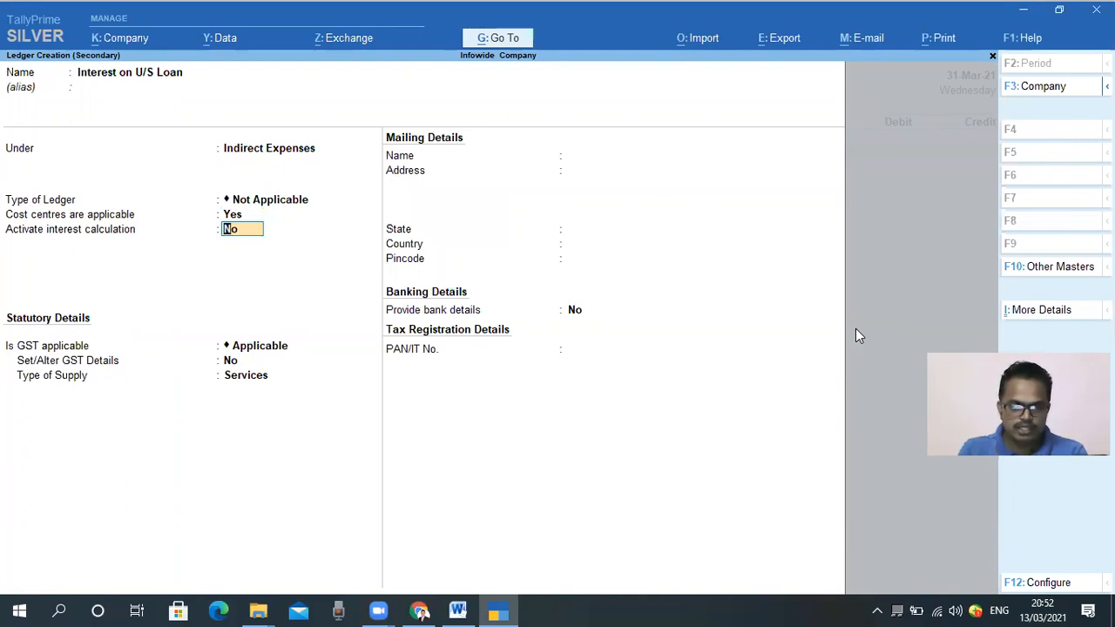
pyautogui.write('y')
pyautogui.press('Return')
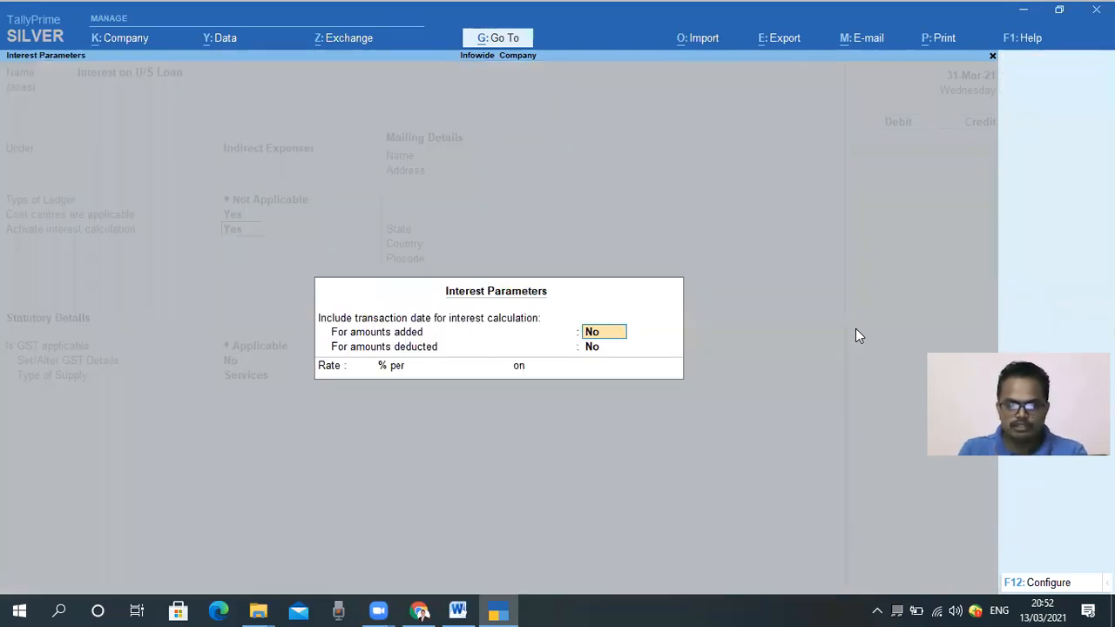
pyautogui.write('y')
pyautogui.press('Return')
pyautogui.write('y')
pyautogui.press('Return')
pyautogui.press('BackSpace')
pyautogui.press('BackSpace')
pyautogui.press('BackSpace')
pyautogui.write('n')
pyautogui.press('Return')
# Save the Interest on U/S Loan ledger and debit it with 4986.30 in the journal.
pyautogui.press('ctrl')
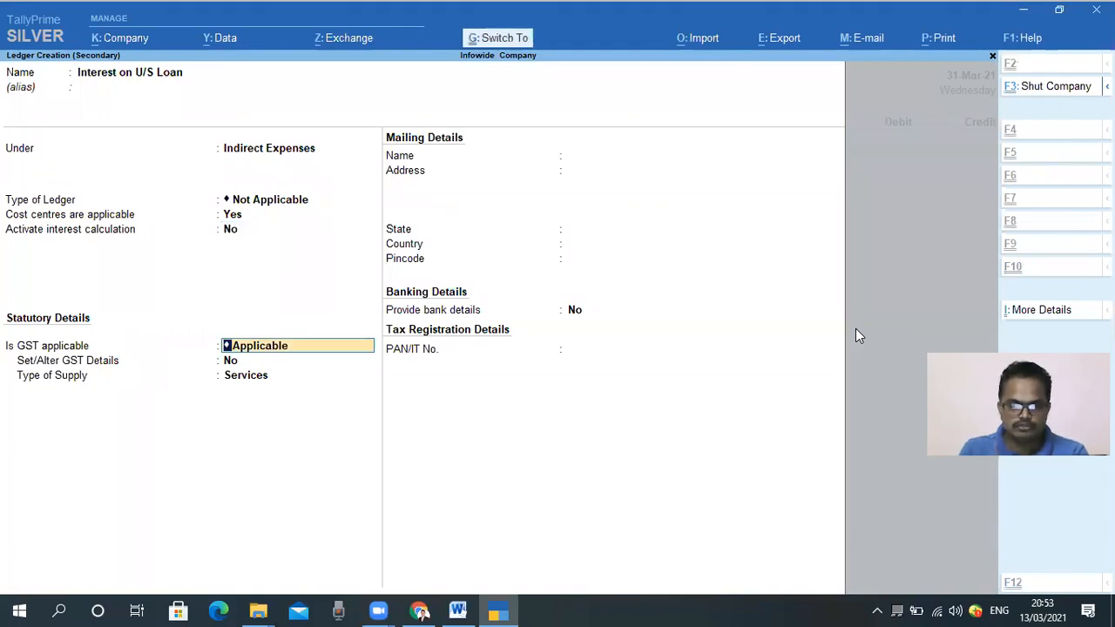
pyautogui.hotkey('ctrl', 'a')
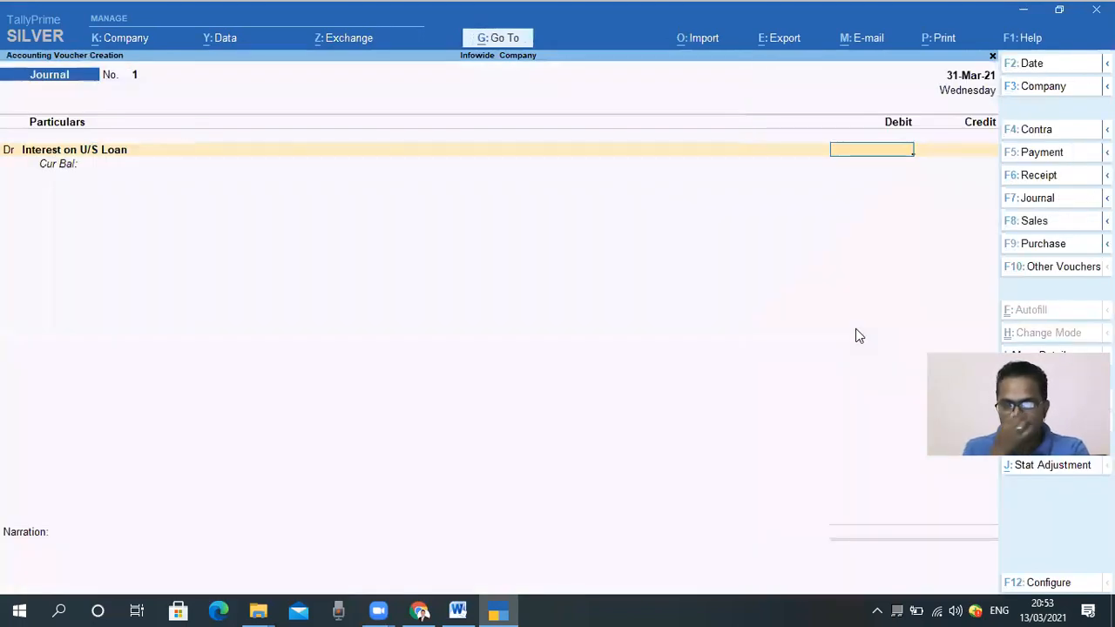
pyautogui.write('4986.30')
pyautogui.press('Return')
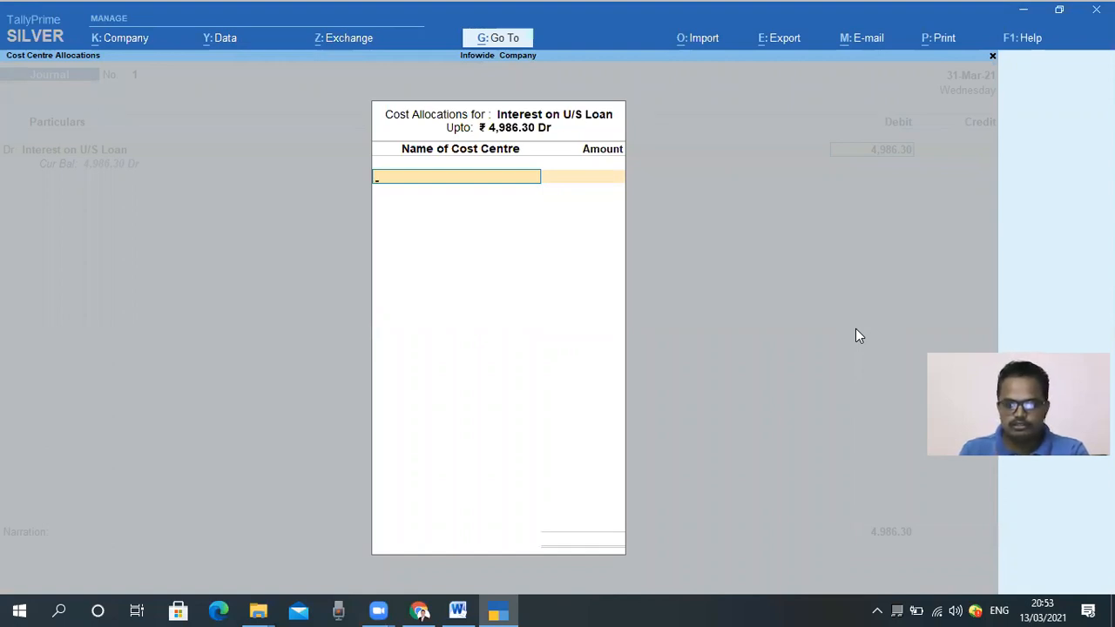
# Allocate the interest equally to the Mumbai Factory and Pune Factory cost centres, 2,493.15 each.
pyautogui.write('Mu')
pyautogui.press('Return')
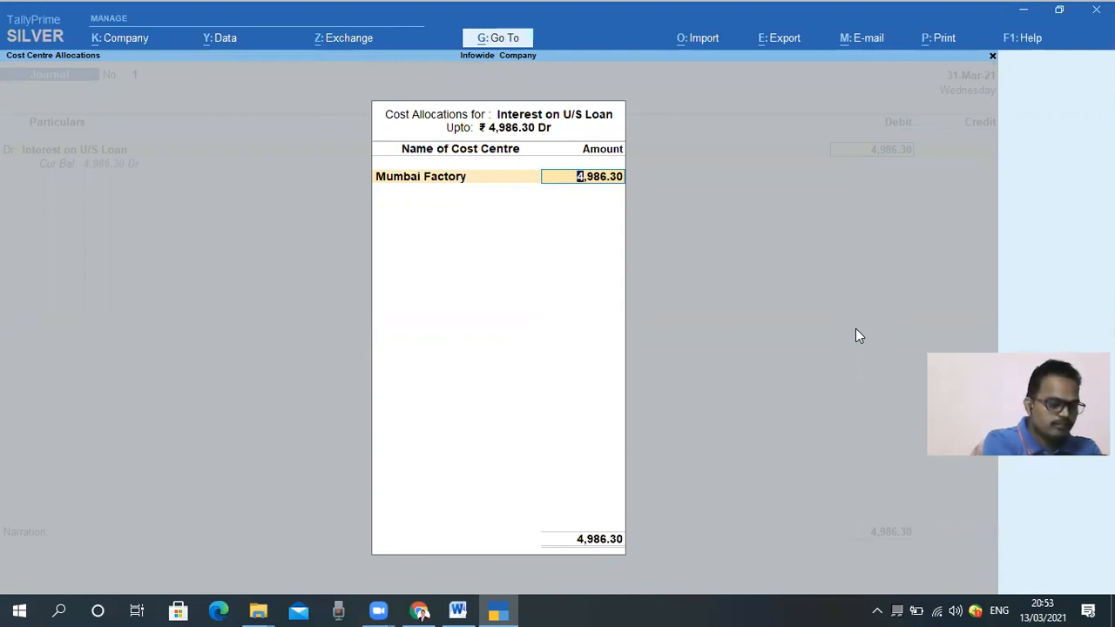
pyautogui.write('2,4')
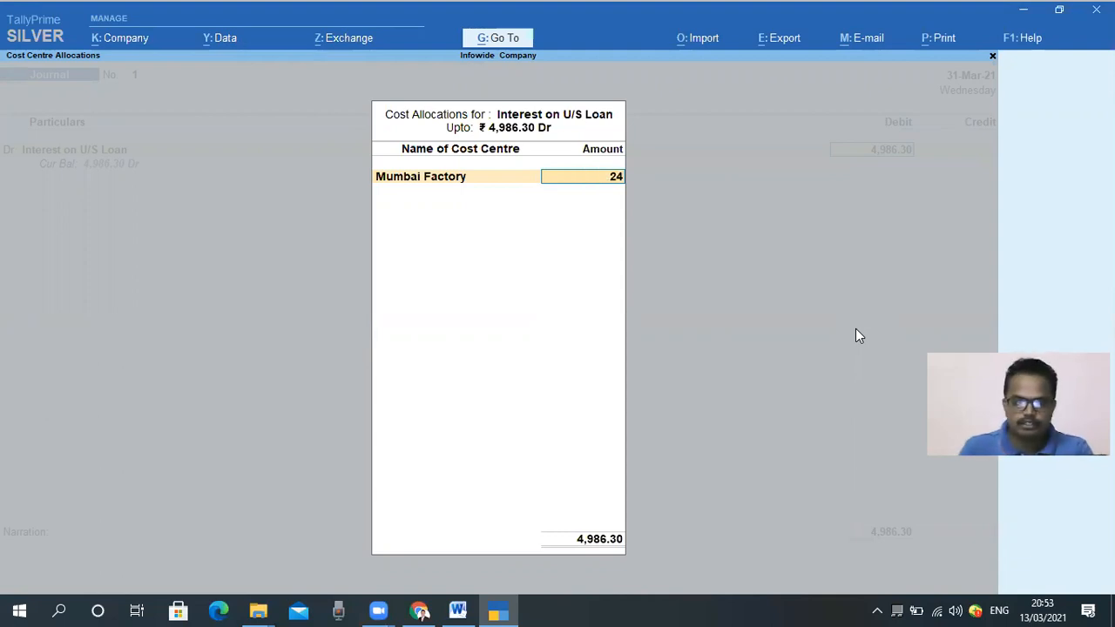
pyautogui.write('9')
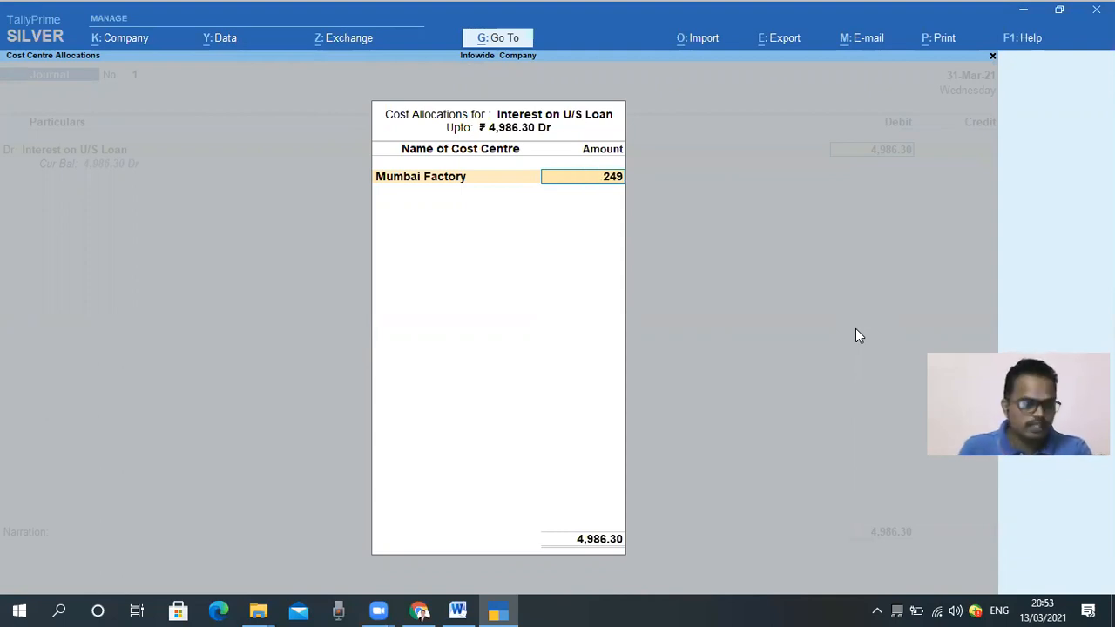
pyautogui.write('3.15')
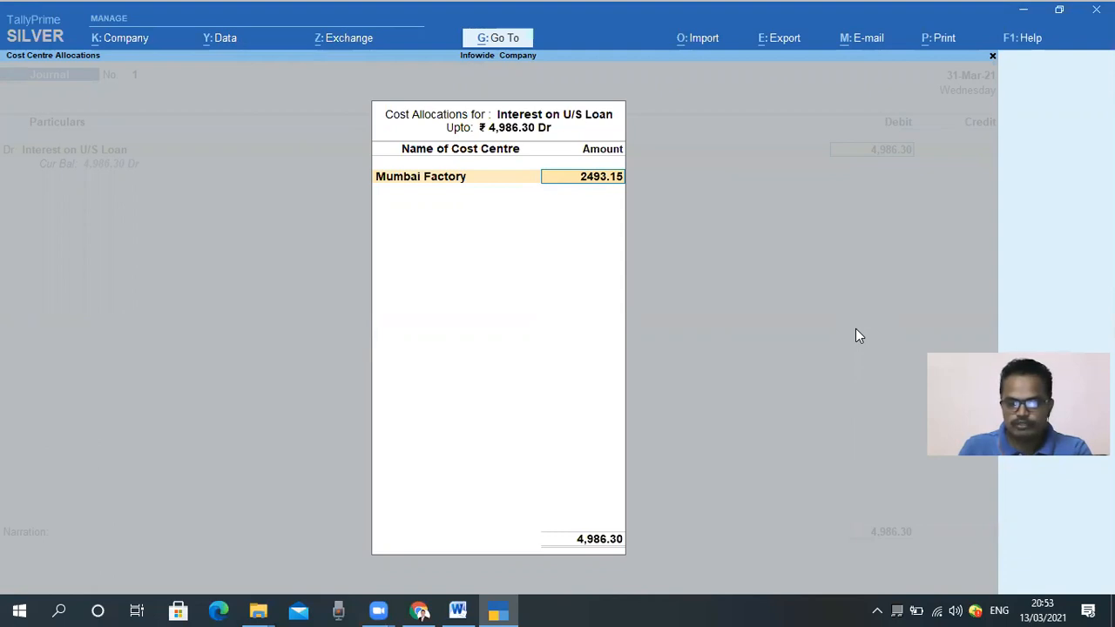
pyautogui.press('Return')
pyautogui.write('Pu')
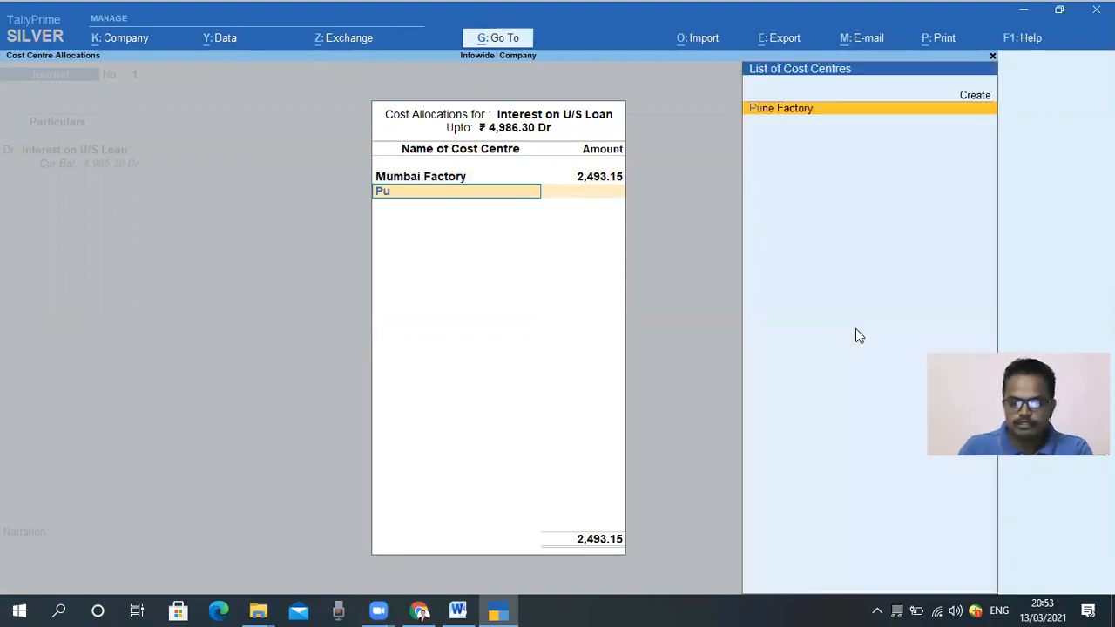
pyautogui.press('Return')
pyautogui.press('Return')
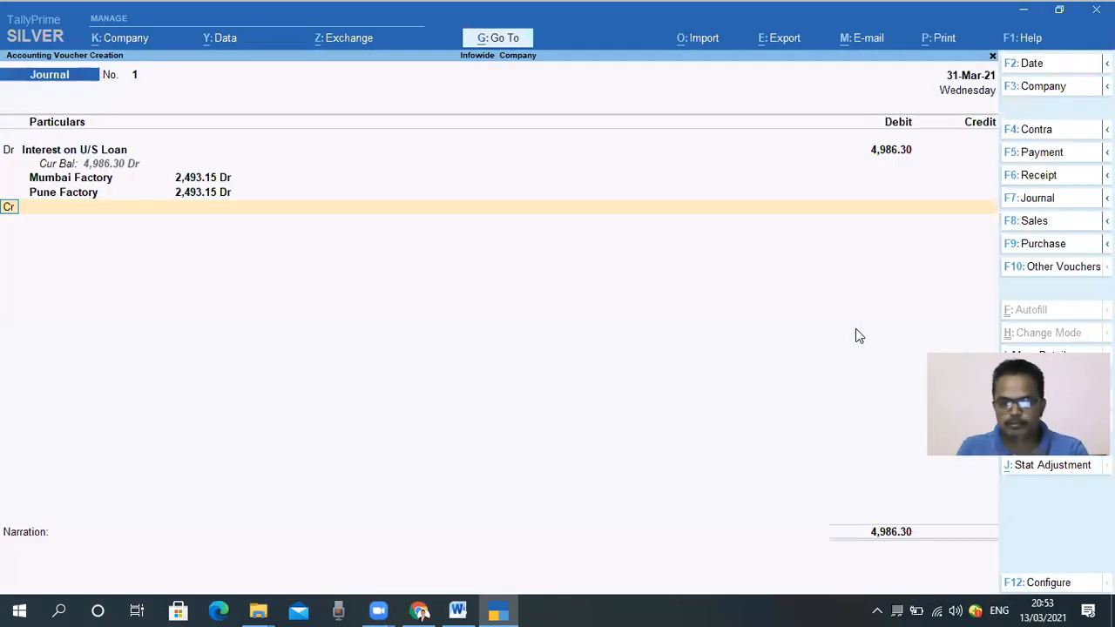
# Credit Loan From Mr ABC with the full 4,986.30.
pyautogui.press('Return')
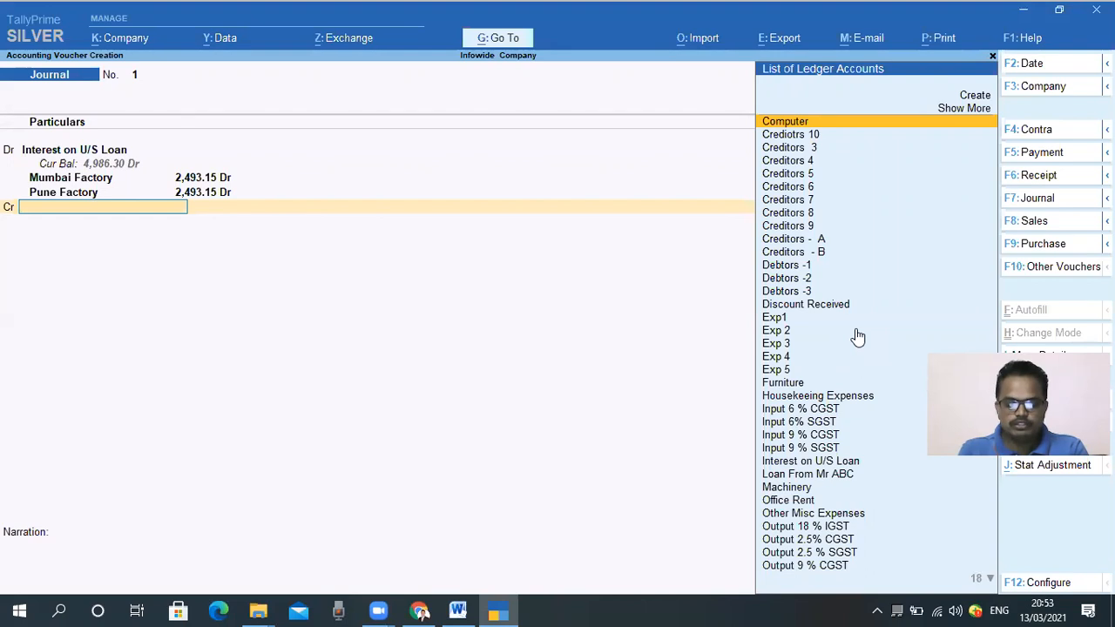
pyautogui.write('Lo')
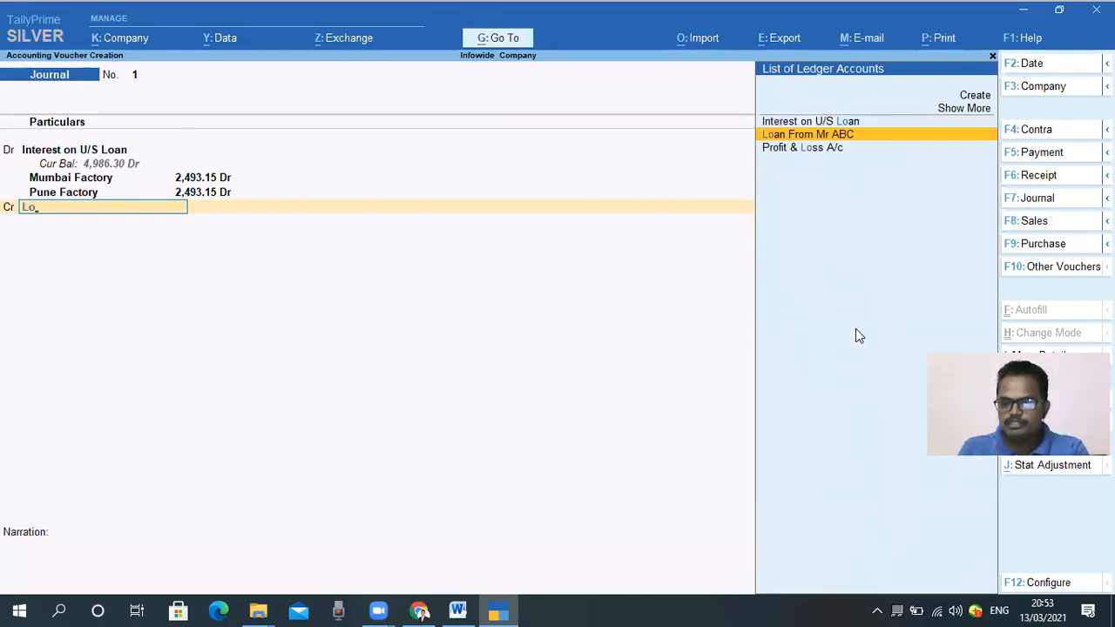
pyautogui.press('Return')
pyautogui.press('Return')
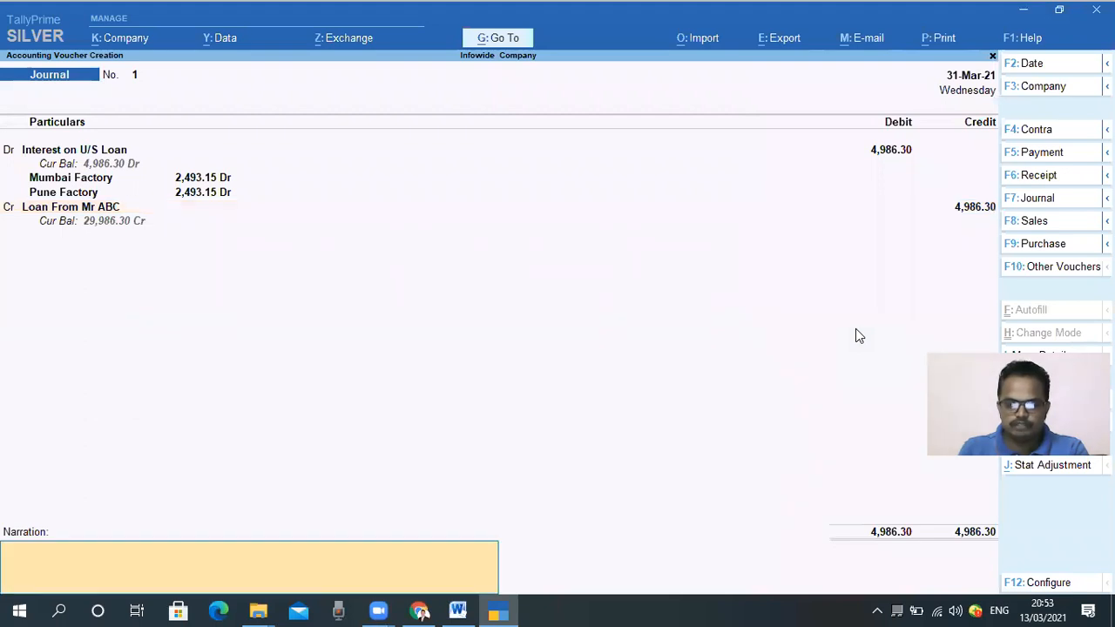
# Enter the narration "Being Interest provision for the period of 1.4.2020 to 31.3.2021" for the journal voucher.
pyautogui.write('Being')
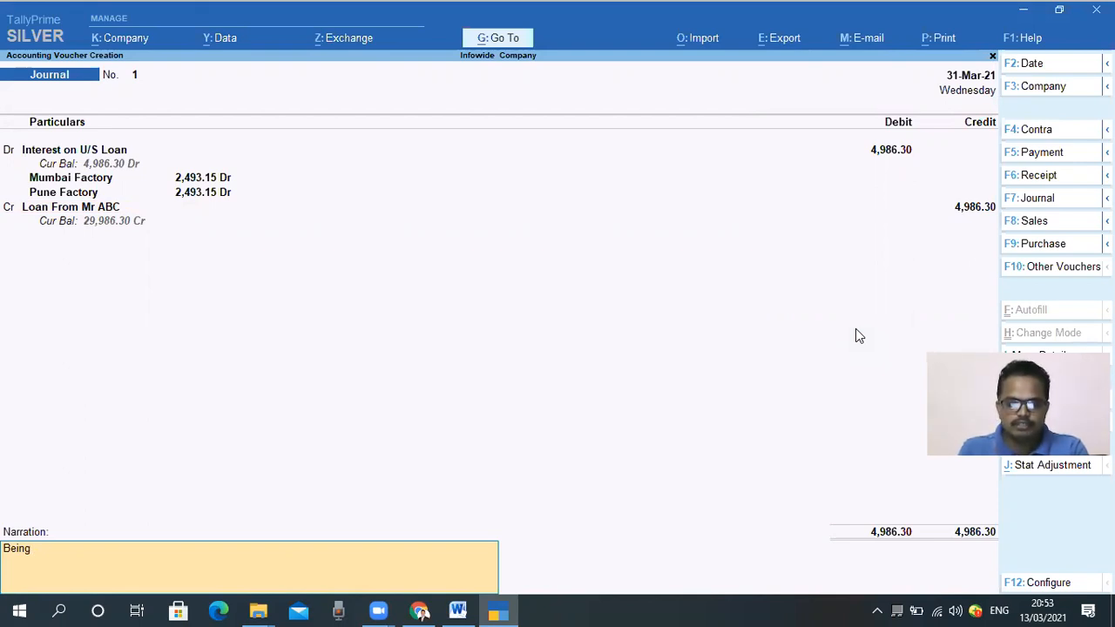
pyautogui.write('Interest')
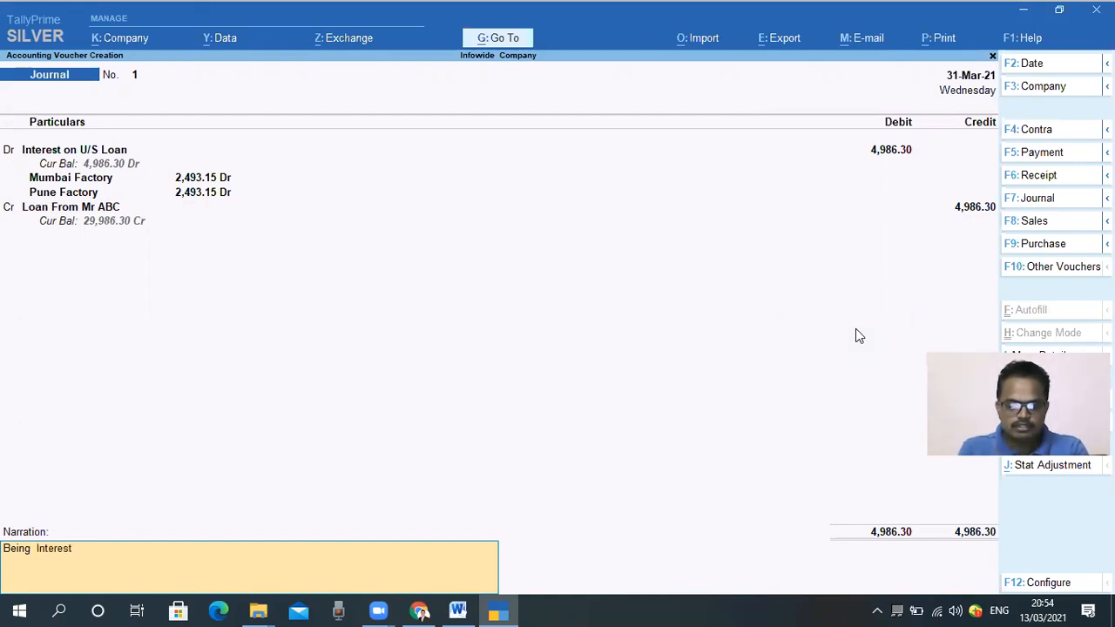
pyautogui.write(' provi')
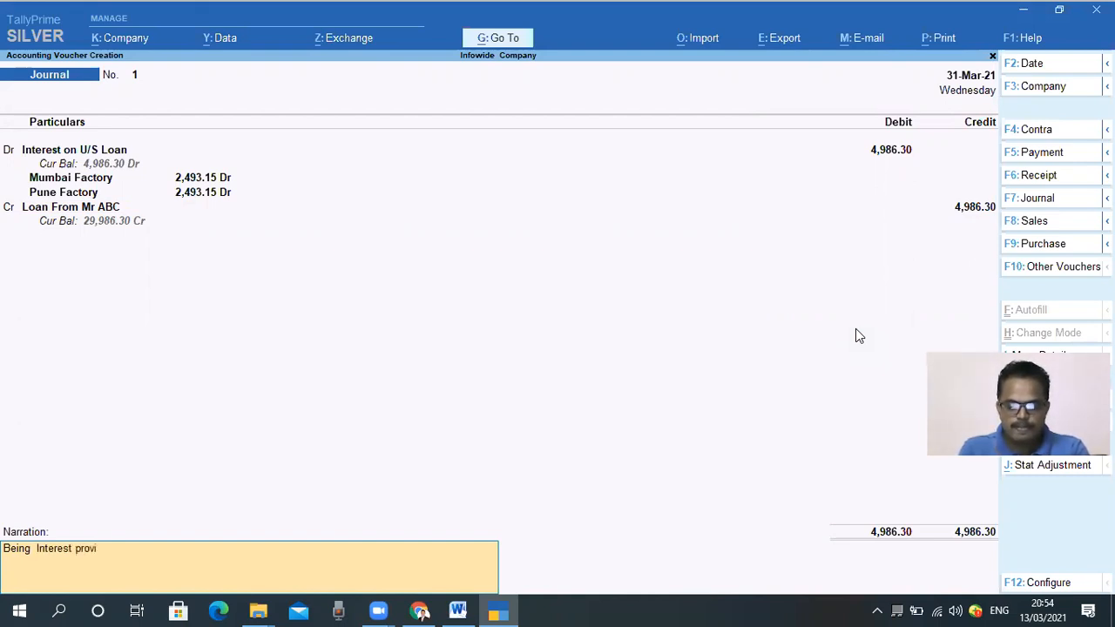
pyautogui.write('sion fot')
pyautogui.press('BackSpace')
pyautogui.write('r the pr')
pyautogui.press('BackSpace')
pyautogui.write('eriod')
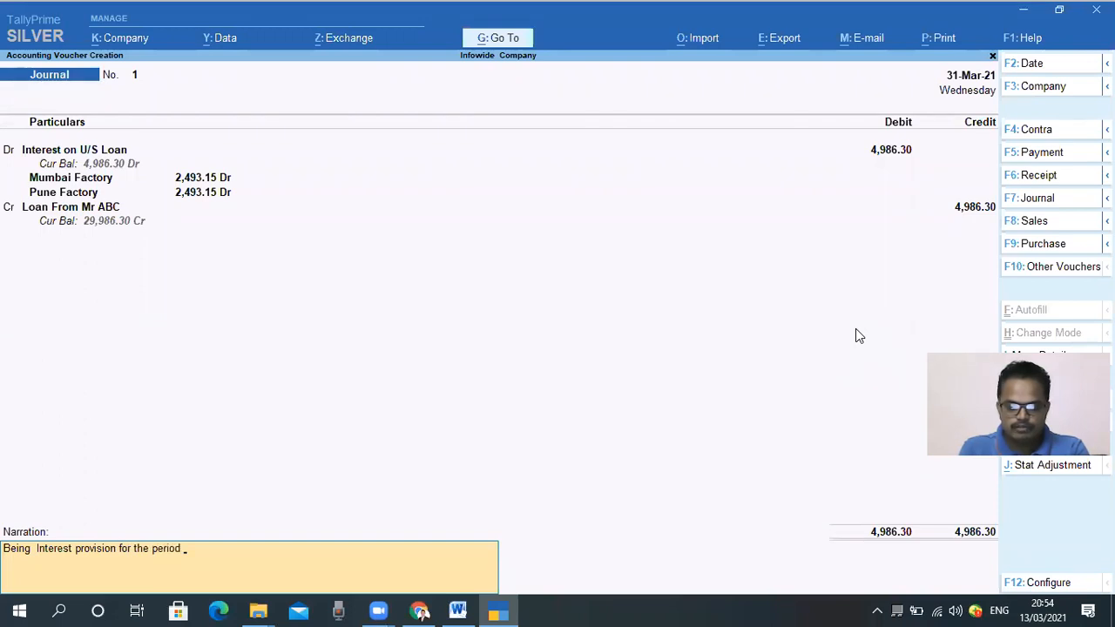
pyautogui.write('  of')
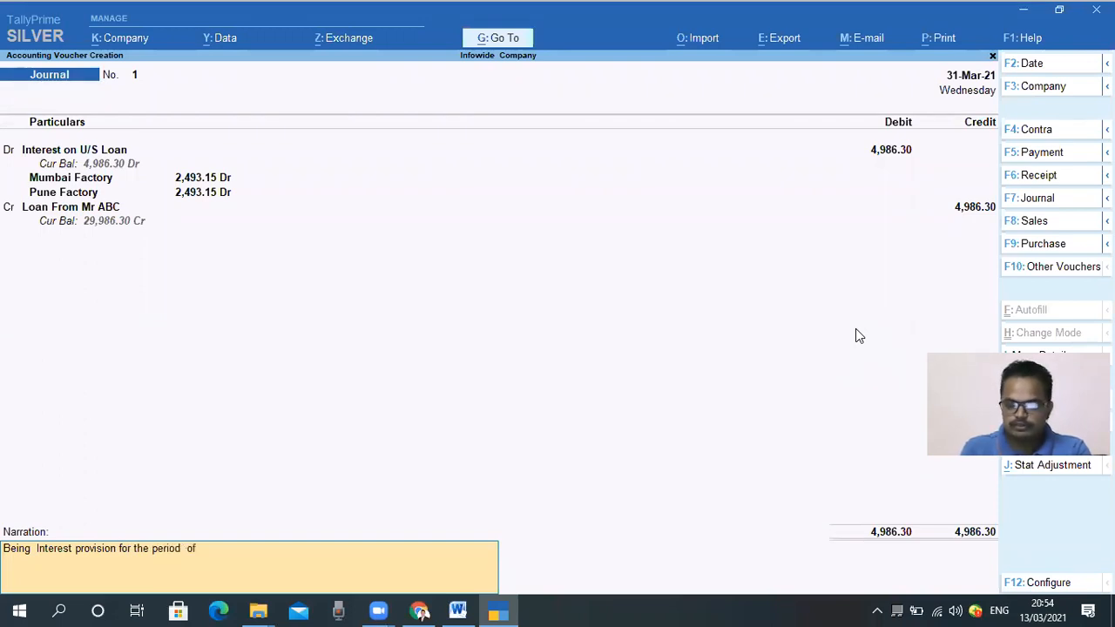
pyautogui.write(' 1.4.2020 to 31.3.2021')
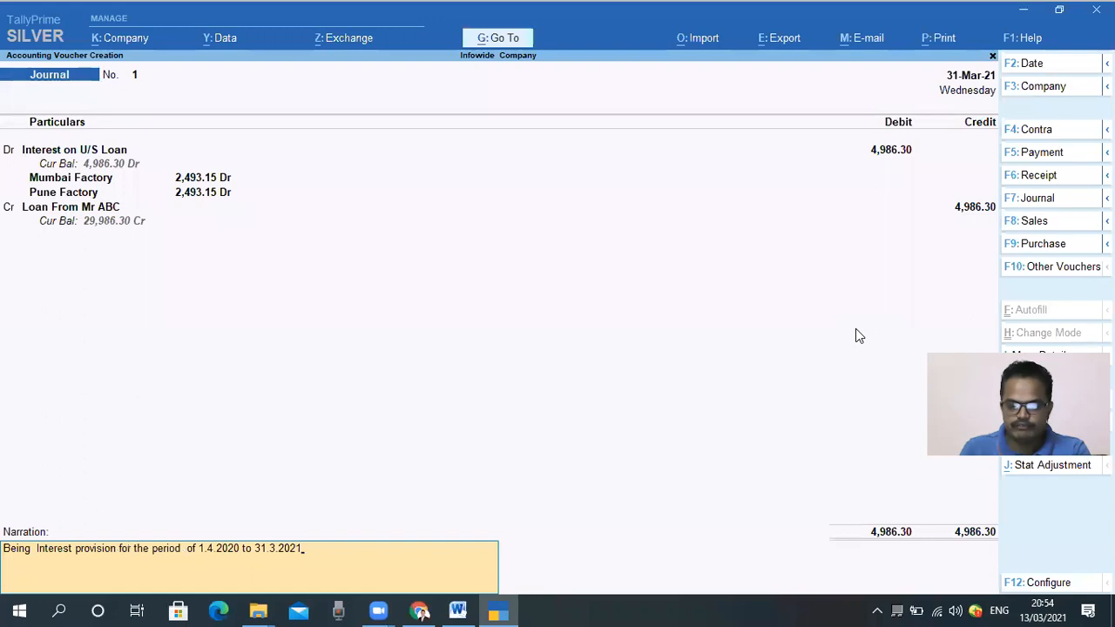
# Save the interest provision journal voucher and return to the Gateway of Tally.
pyautogui.press('Return')
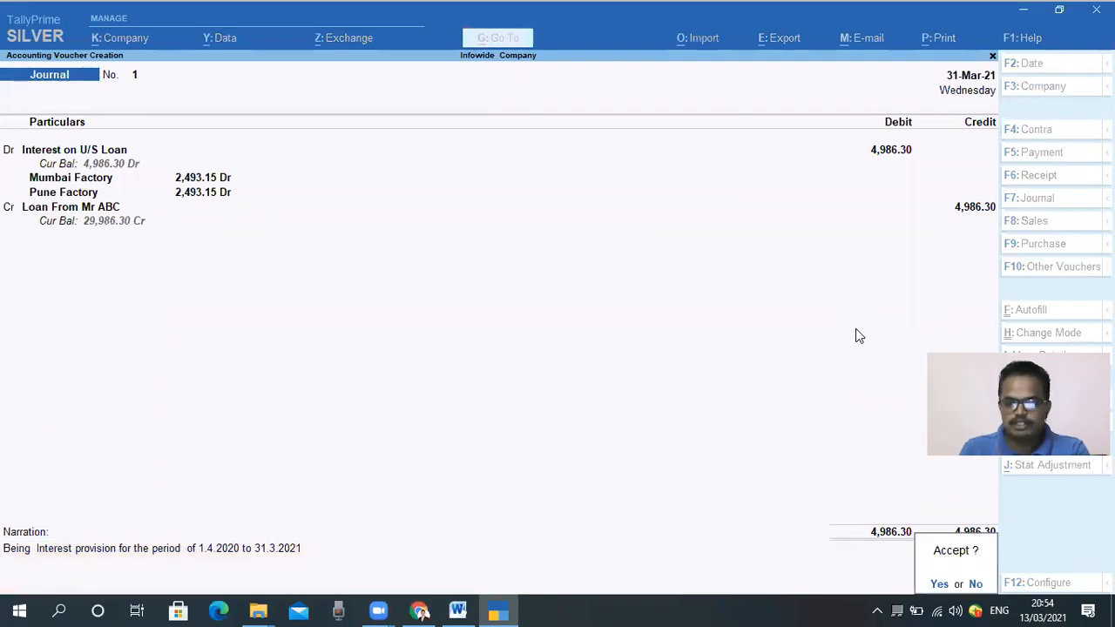
pyautogui.press('y')
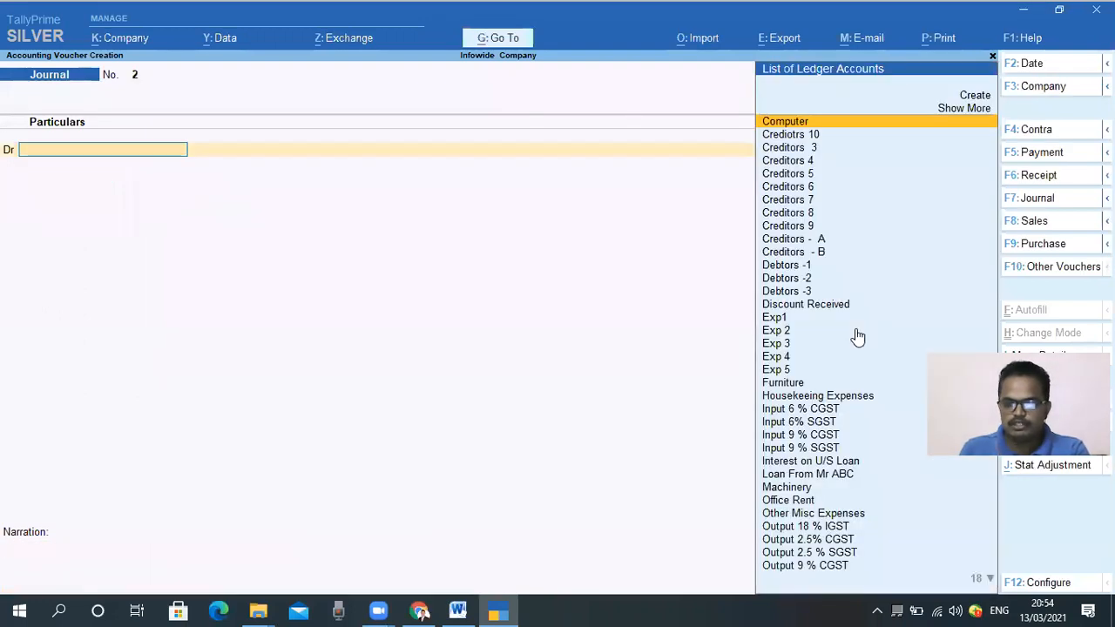
pyautogui.press('Escape')
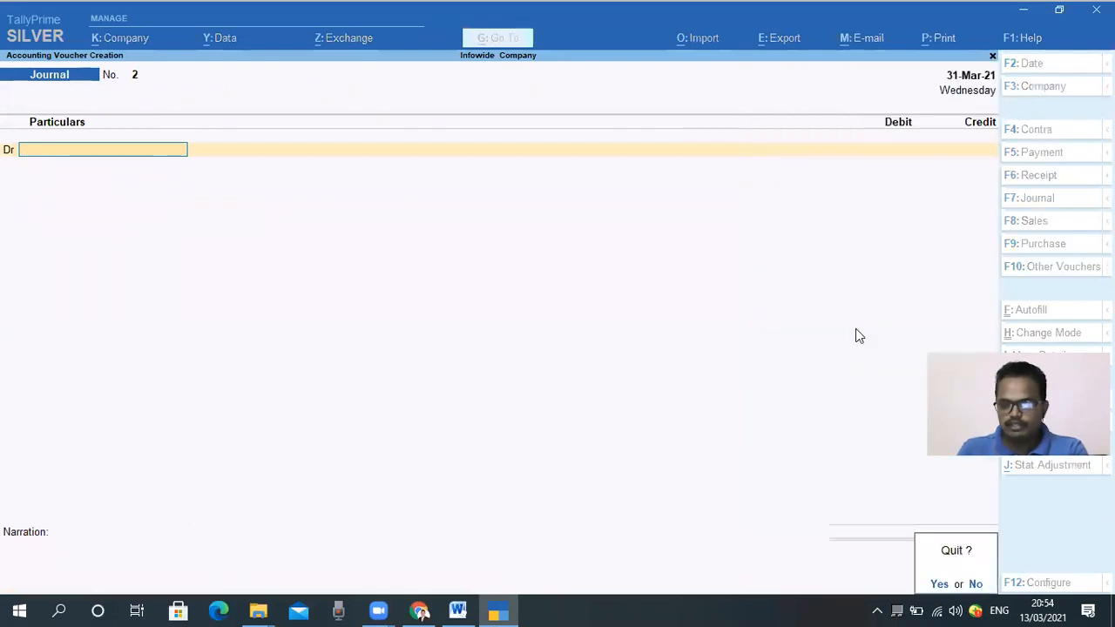
pyautogui.press('y')
pyautogui.press('Escape')
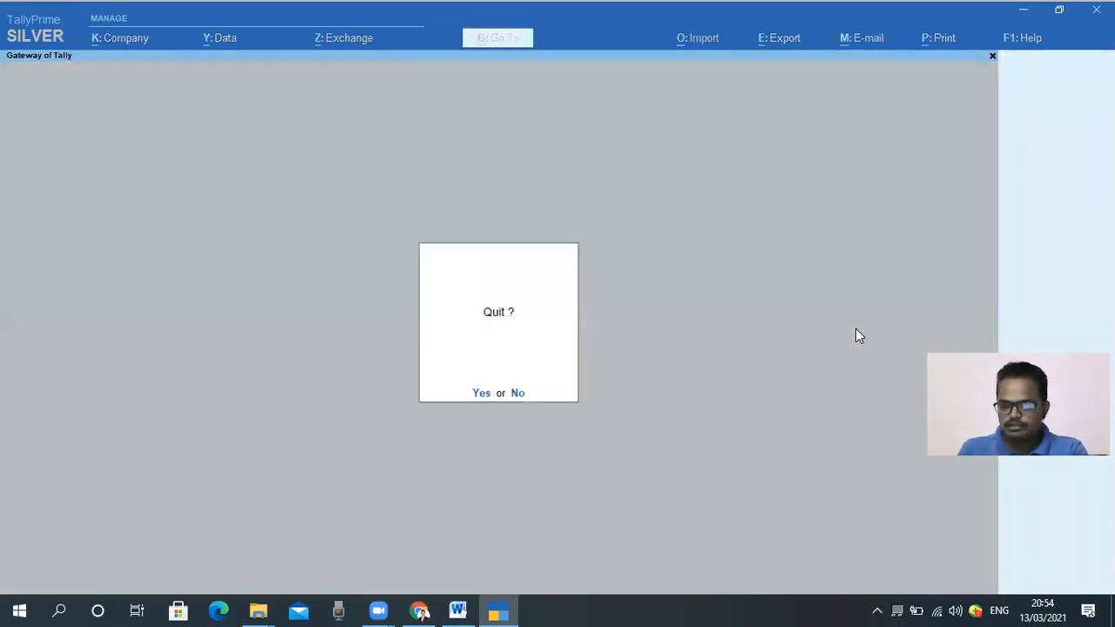
pyautogui.press('n')
# Check the Interest on U/S Loan entry within Indirect Expenses of the Profit & Loss A/c.
pyautogui.press('Down')
pyautogui.press('Down')
pyautogui.press('Down')
pyautogui.press('Down')
pyautogui.press('Down')
pyautogui.press('Down')
pyautogui.press('Down')
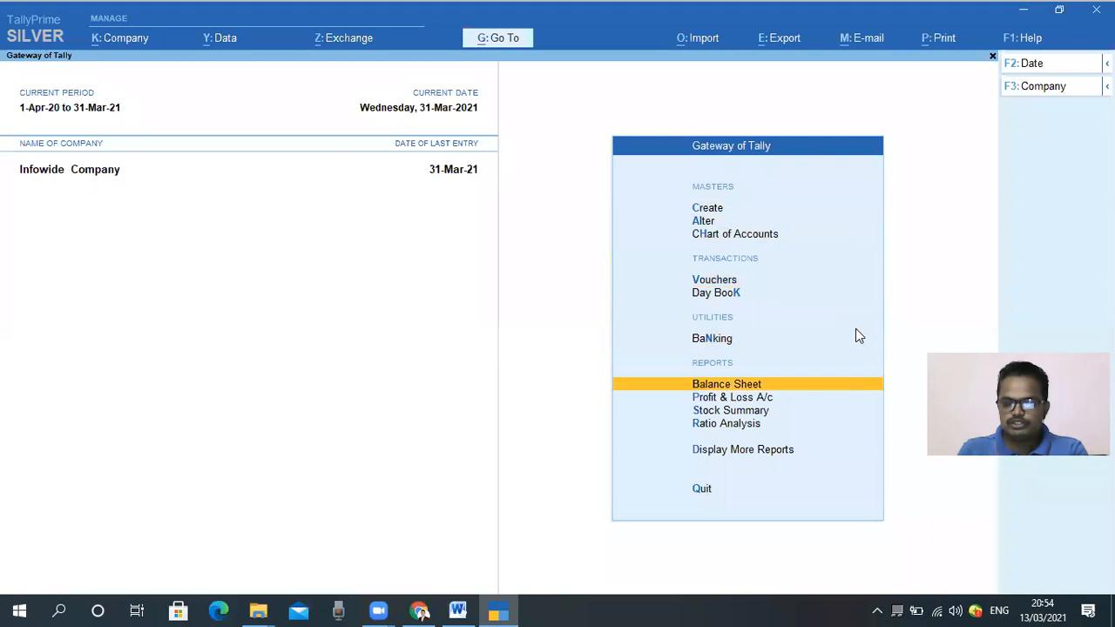
pyautogui.press('Return')
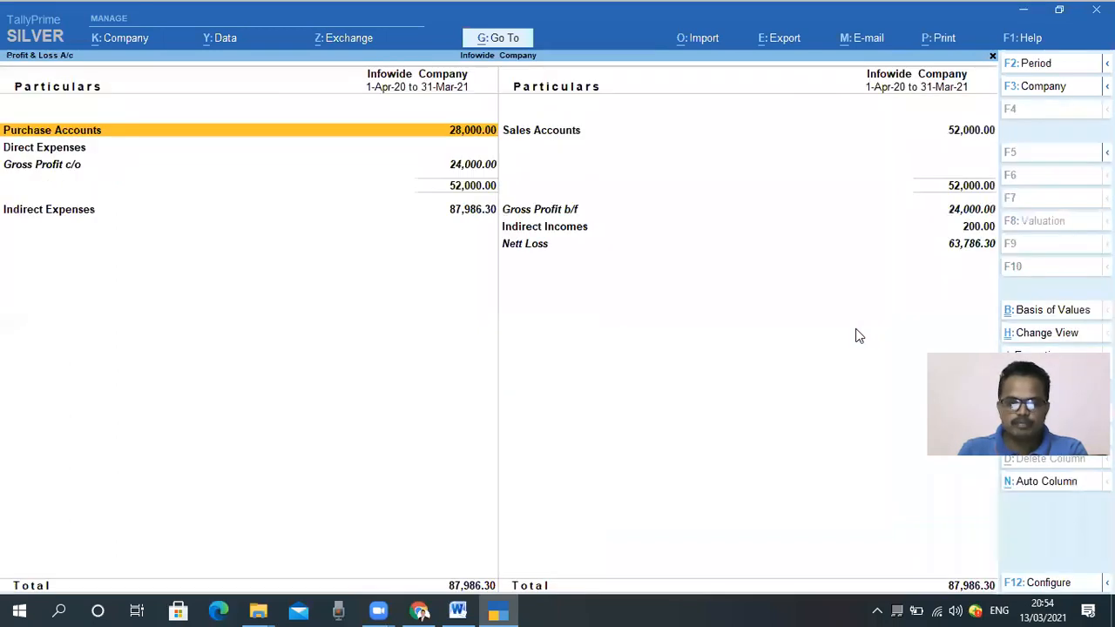
pyautogui.press('Down')
pyautogui.press('Down')
pyautogui.press('Return')
pyautogui.press('Down')
pyautogui.press('Down')
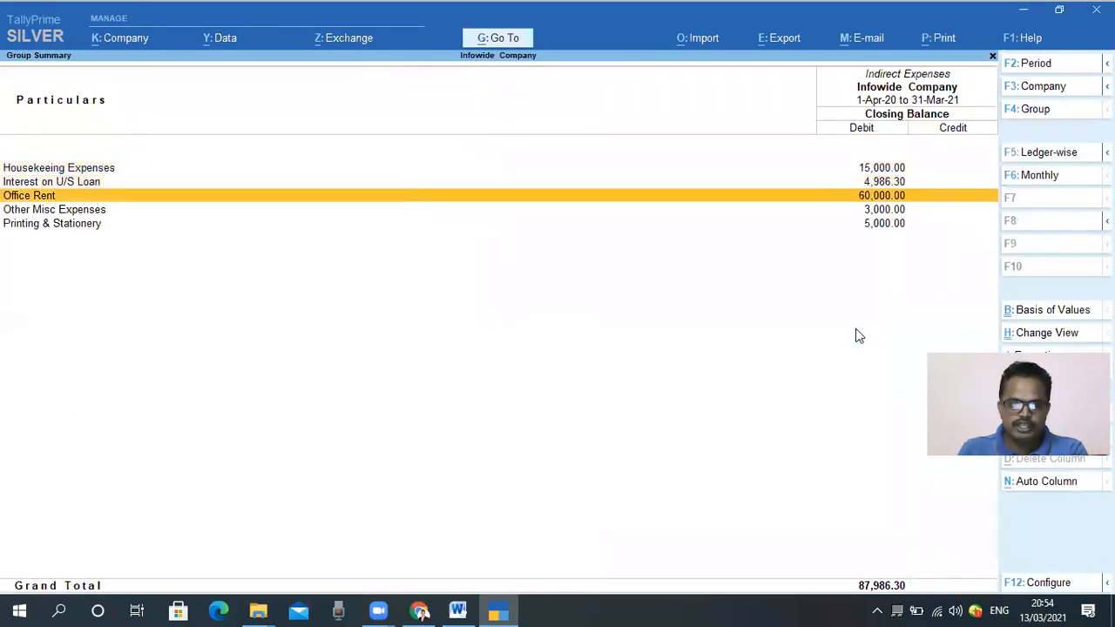
pyautogui.press('Up')
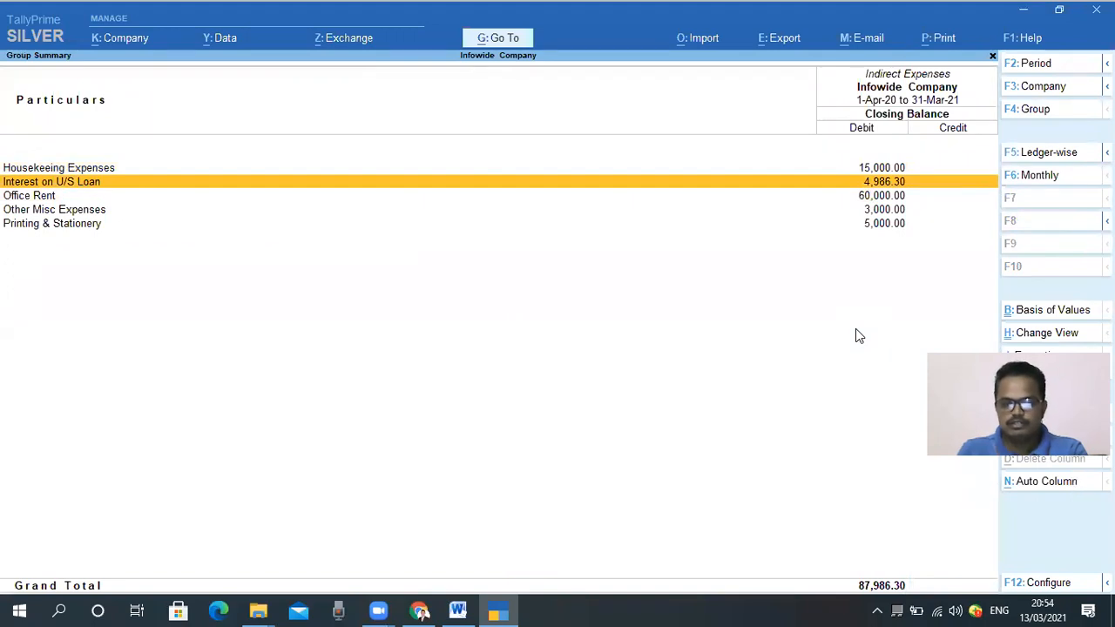
pyautogui.press('Escape')
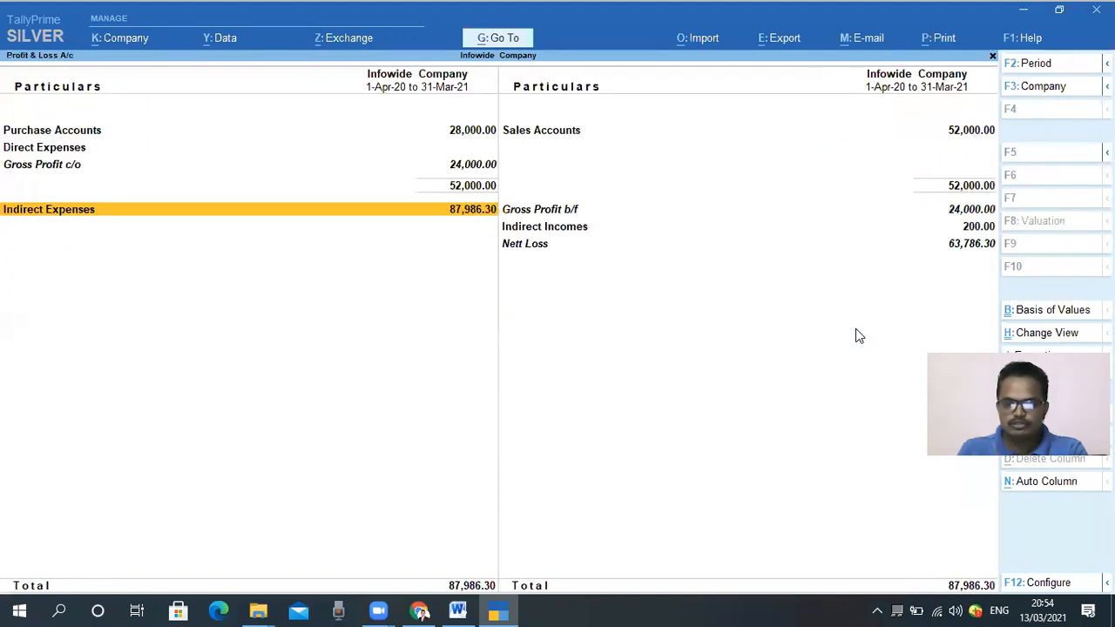
# Open the monthly summary of Loan From Mr ABC from Unsecured Loans in the Balance Sheet.
pyautogui.press('Escape')
pyautogui.press('Up')
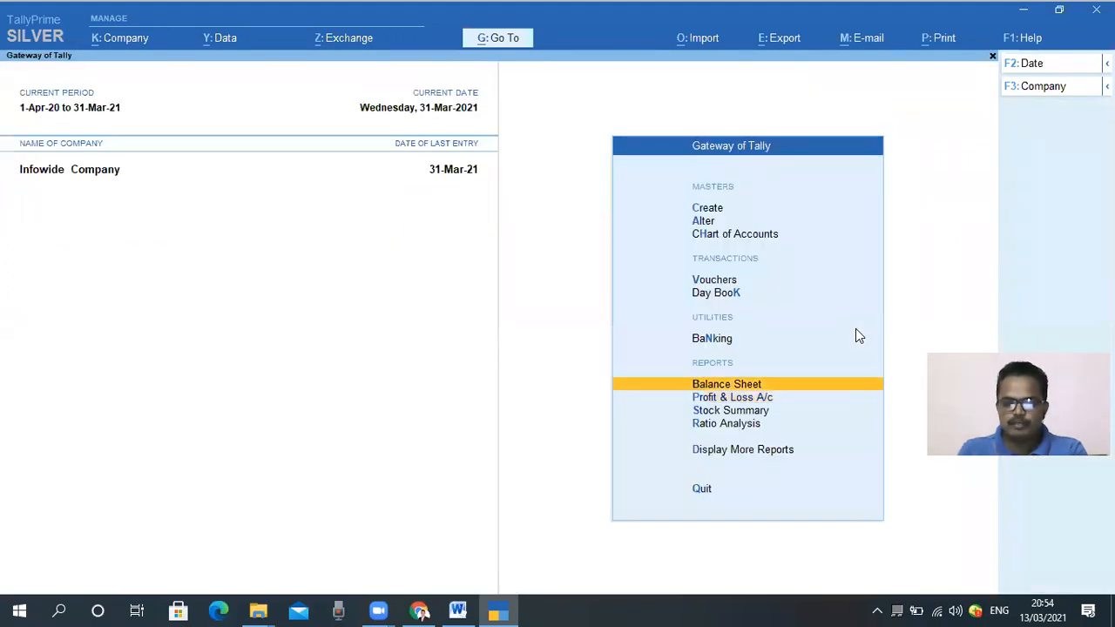
pyautogui.press('Return')
pyautogui.press('Down')
pyautogui.press('Return')
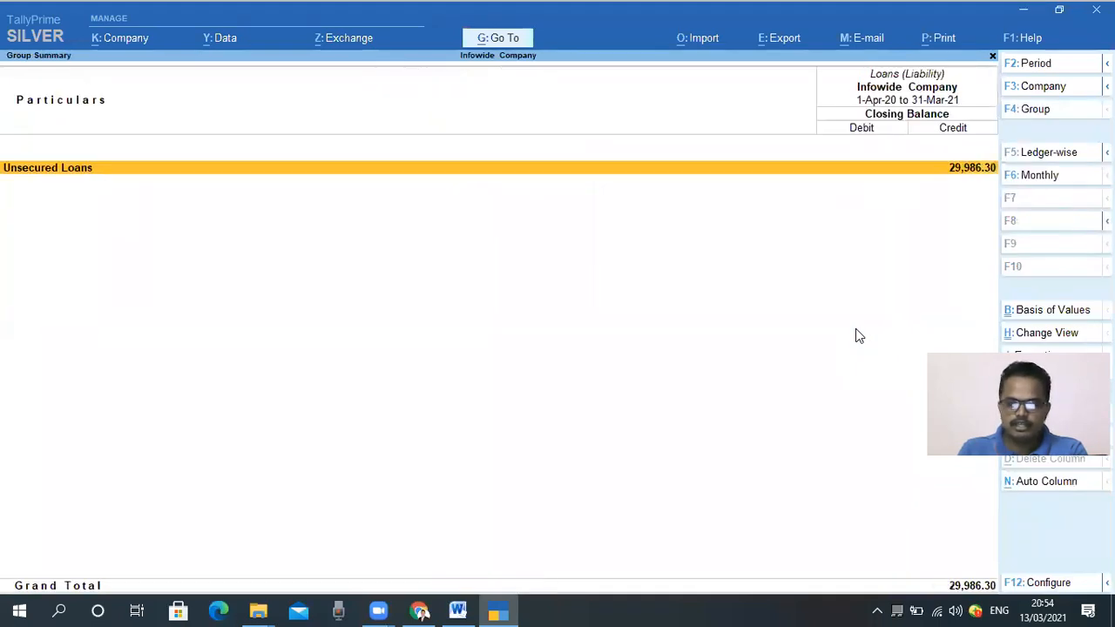
pyautogui.press('Return')
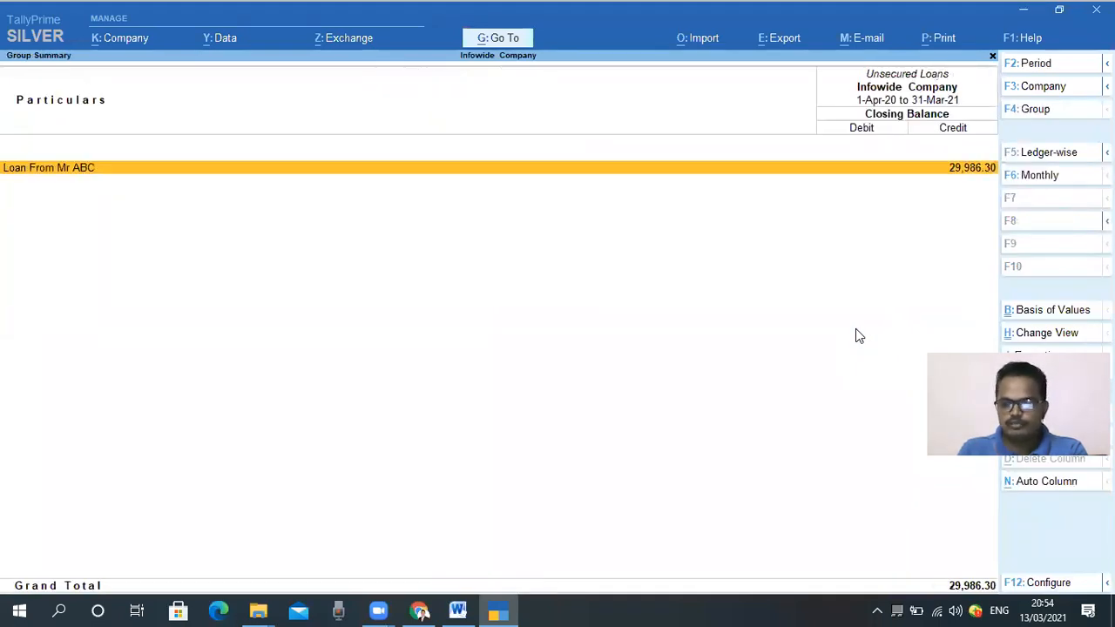
pyautogui.press('Return')
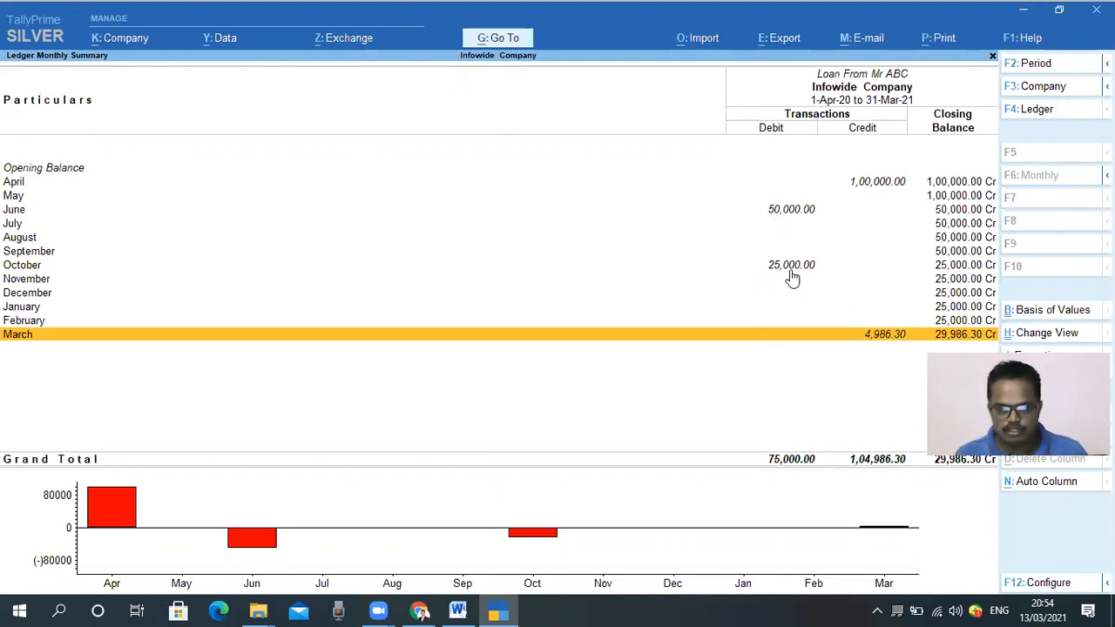
# Examine the monthly repayments, interest credit and closing balances of Loan From Mr ABC from June to March.
pyautogui.press('Up')
pyautogui.press('Up')
pyautogui.press('Up')
pyautogui.press('Up')
pyautogui.press('Up')
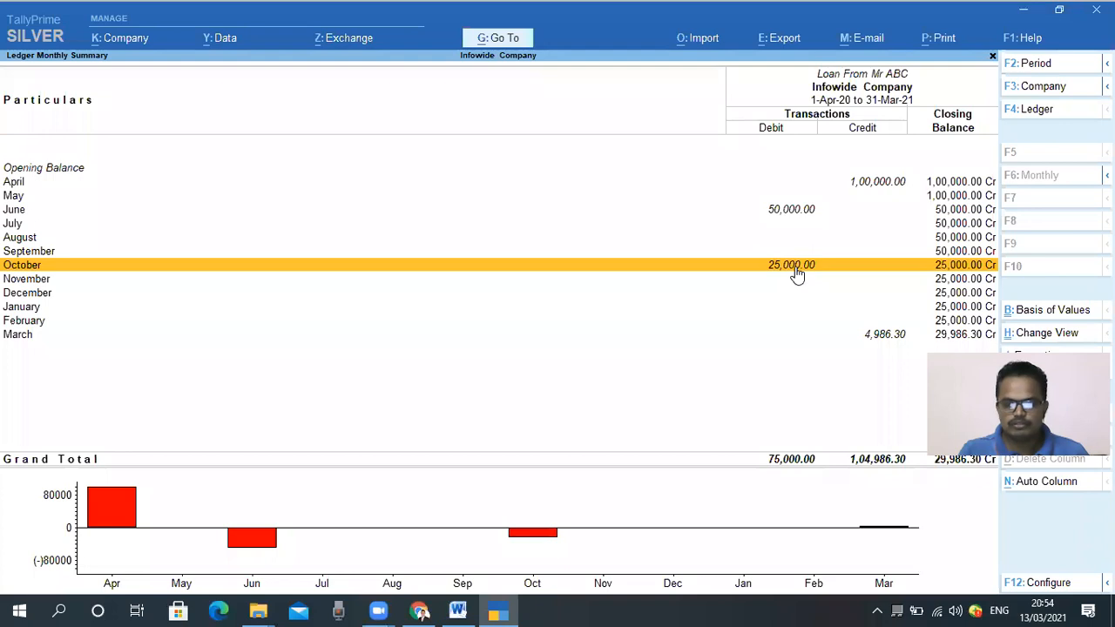
pyautogui.press('Up')
pyautogui.press('Up')
pyautogui.press('Up')
pyautogui.press('Up')
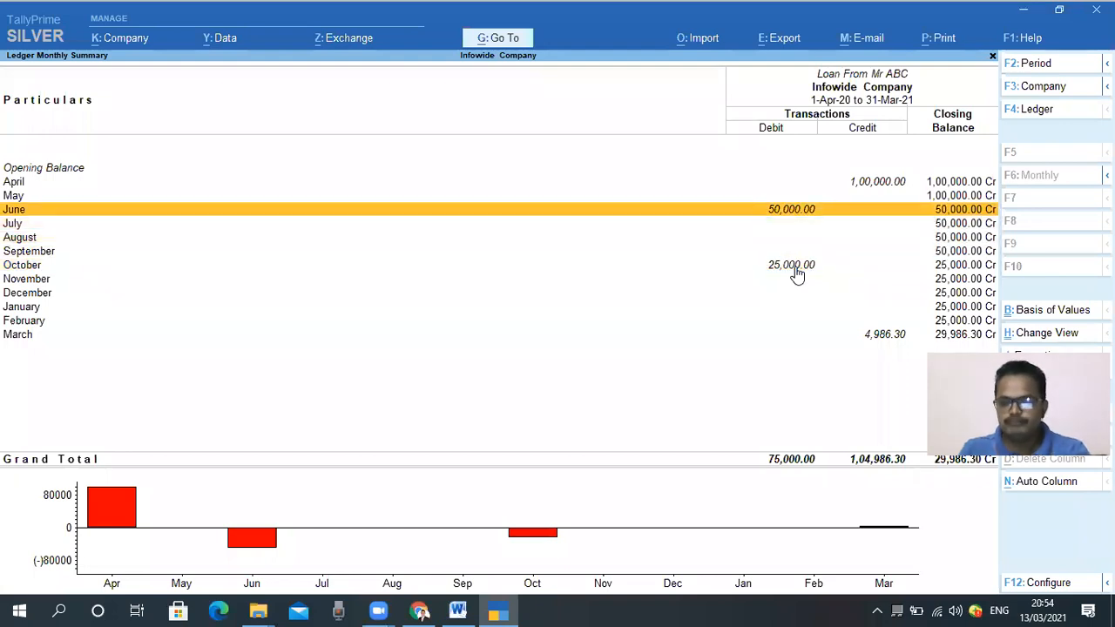
pyautogui.press('Down')
pyautogui.press('Down')
pyautogui.press('Down')
pyautogui.press('Down')
pyautogui.press('Down')
pyautogui.press('Down')
pyautogui.press('Down')
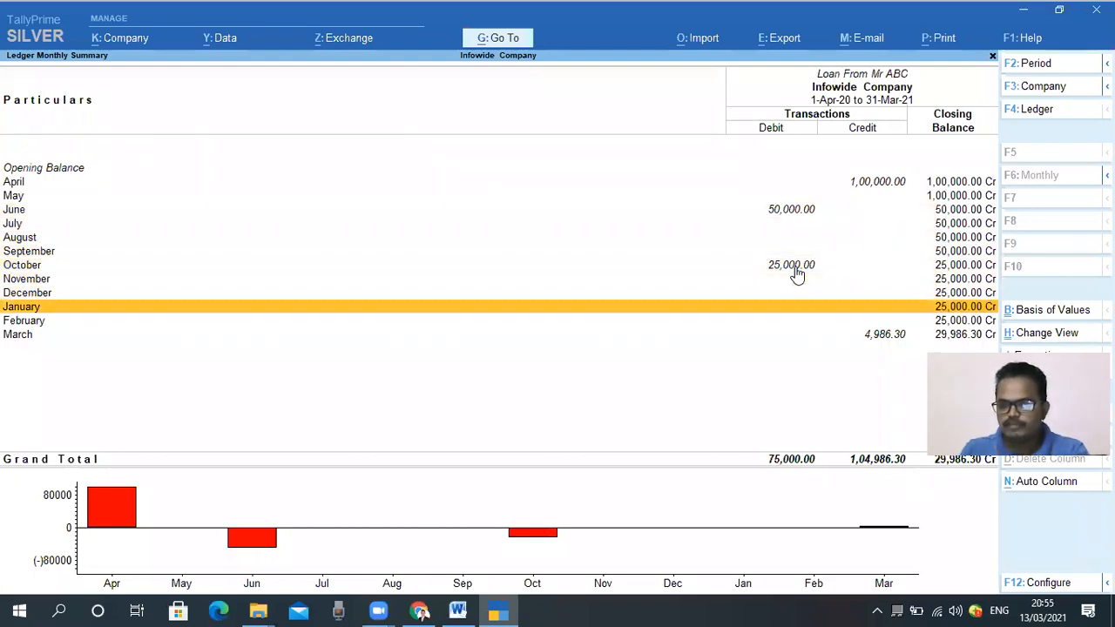
pyautogui.press('Down')
pyautogui.press('Down')
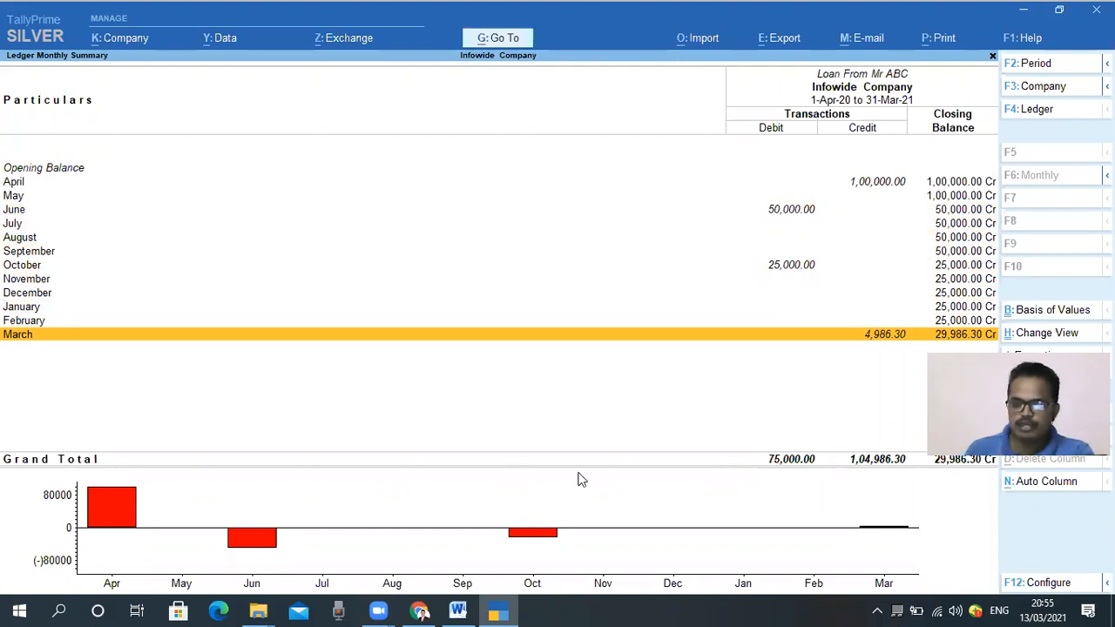
# Mark the March closing balance of Loan From Mr ABC with a red box, and close the reports.
pyautogui.hotkey('ctrl', '2')
pyautogui.moveTo(931, 323)
pyautogui.mouseDown()
pyautogui.moveTo(955, 348)
pyautogui.moveTo(1001, 344)
pyautogui.mouseUp()
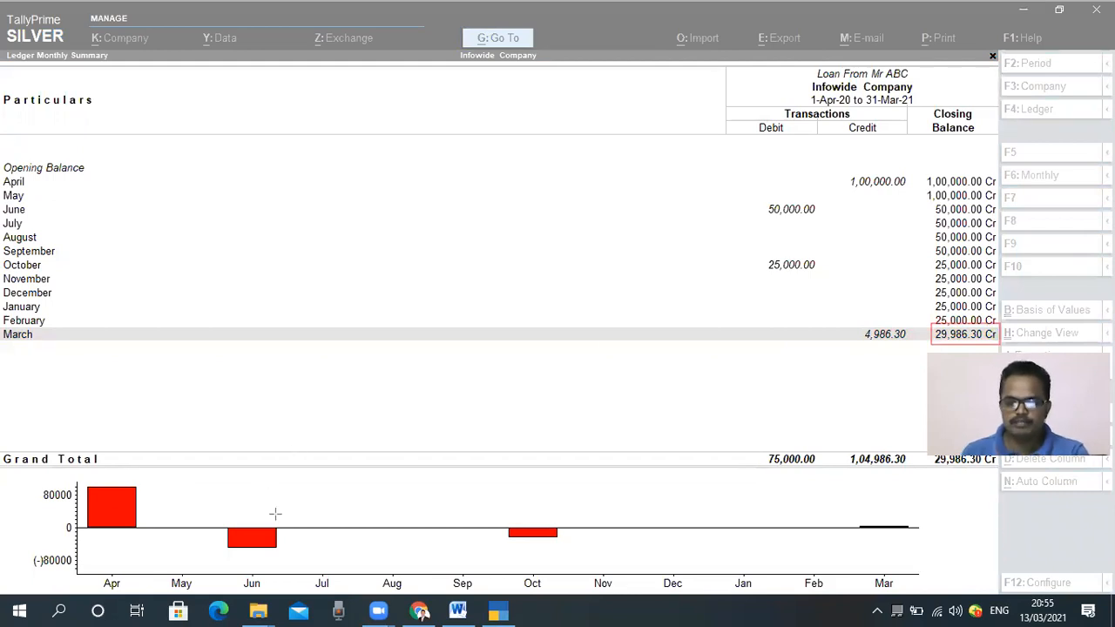
pyautogui.click(319, 368)
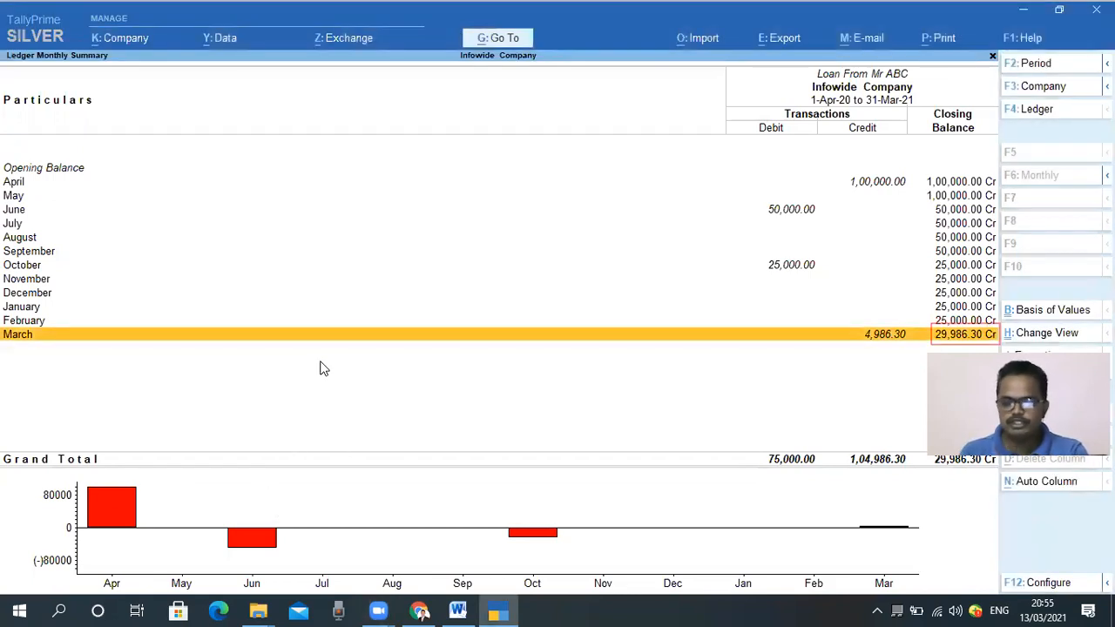
pyautogui.press('ctrl')
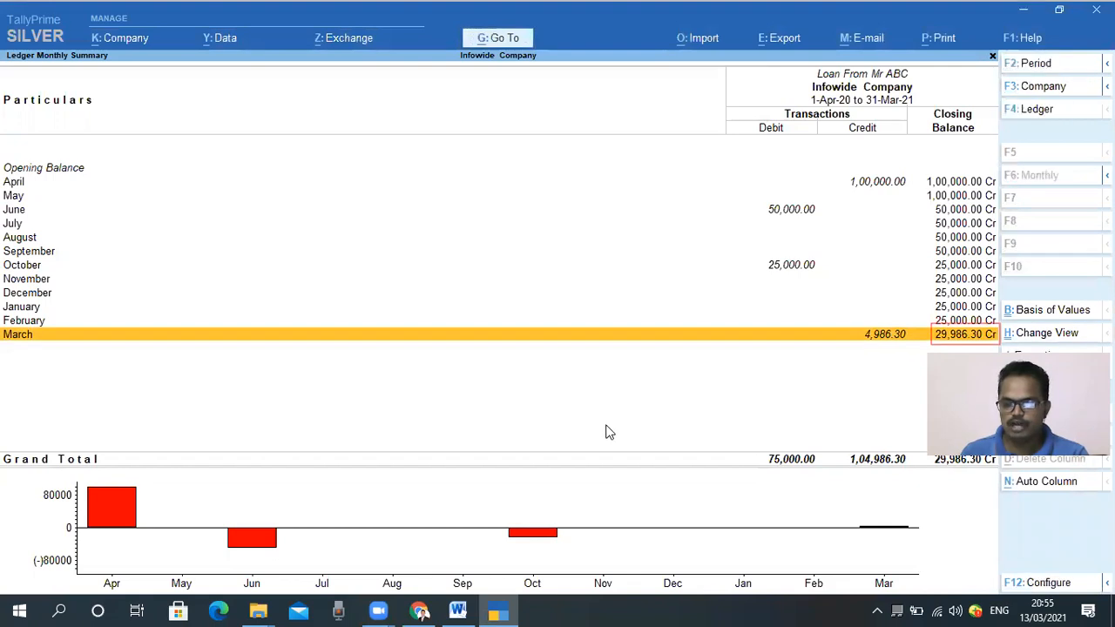
pyautogui.press('Escape')
pyautogui.press('Escape')
pyautogui.press('Escape')
pyautogui.press('Escape')
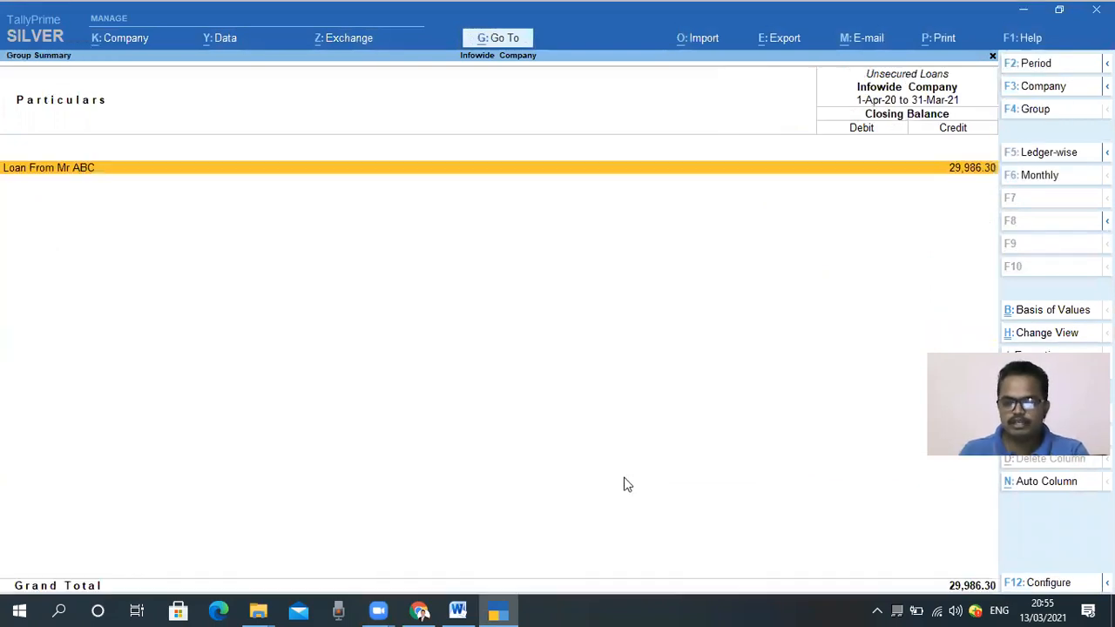
pyautogui.press('Escape')
pyautogui.press('Escape')
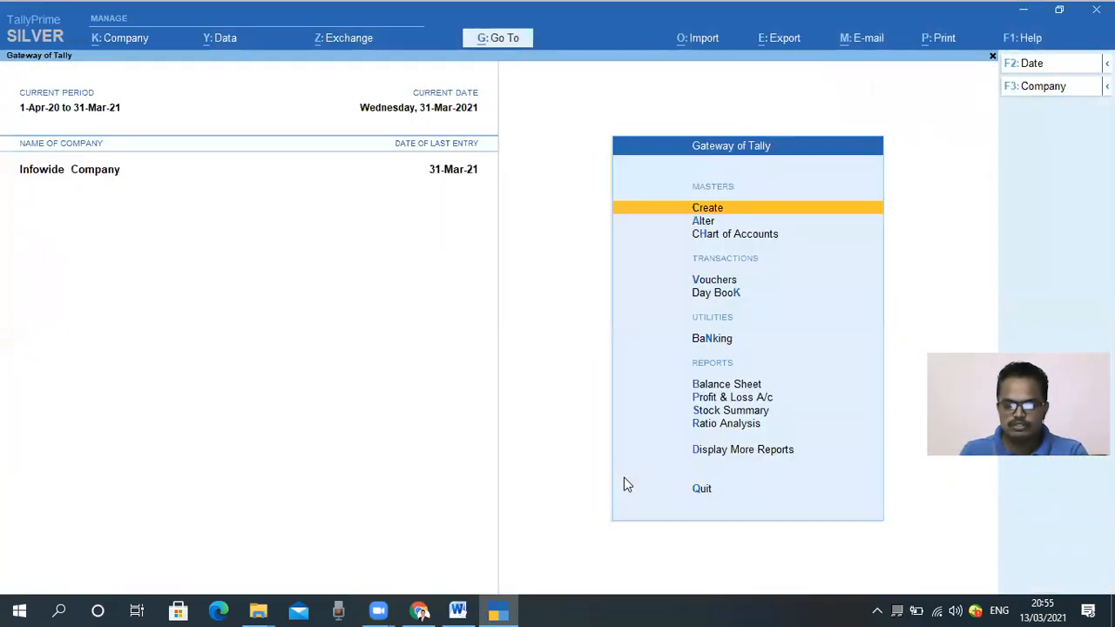
# Start a Bank Payment Voucher and debit Loan From Mr ABC with 29,986.30.
pyautogui.press('v')
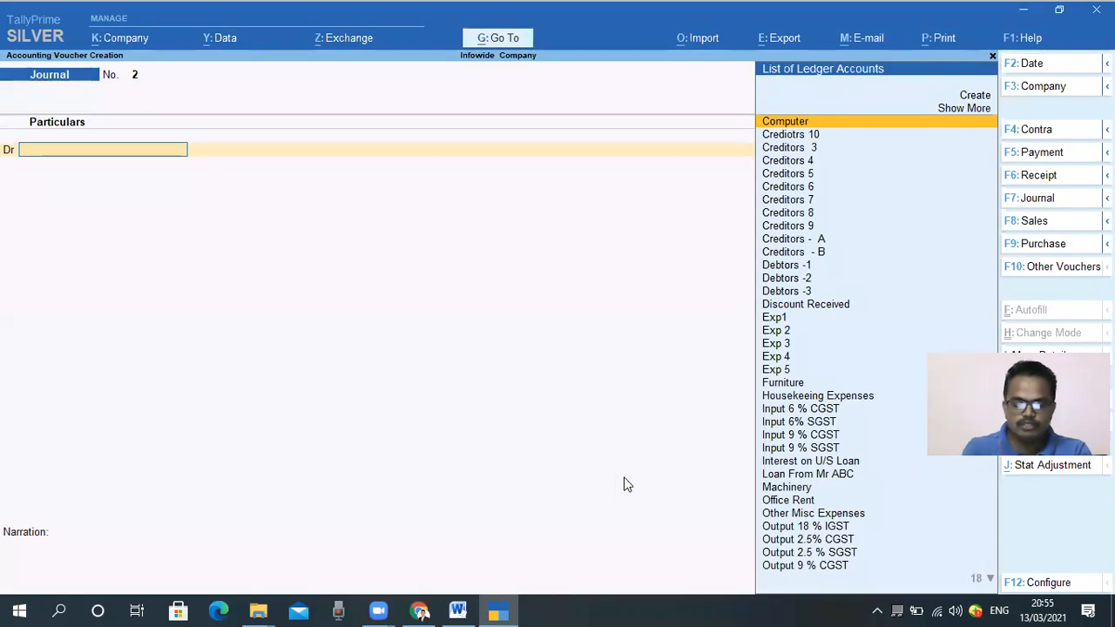
pyautogui.press('F5')
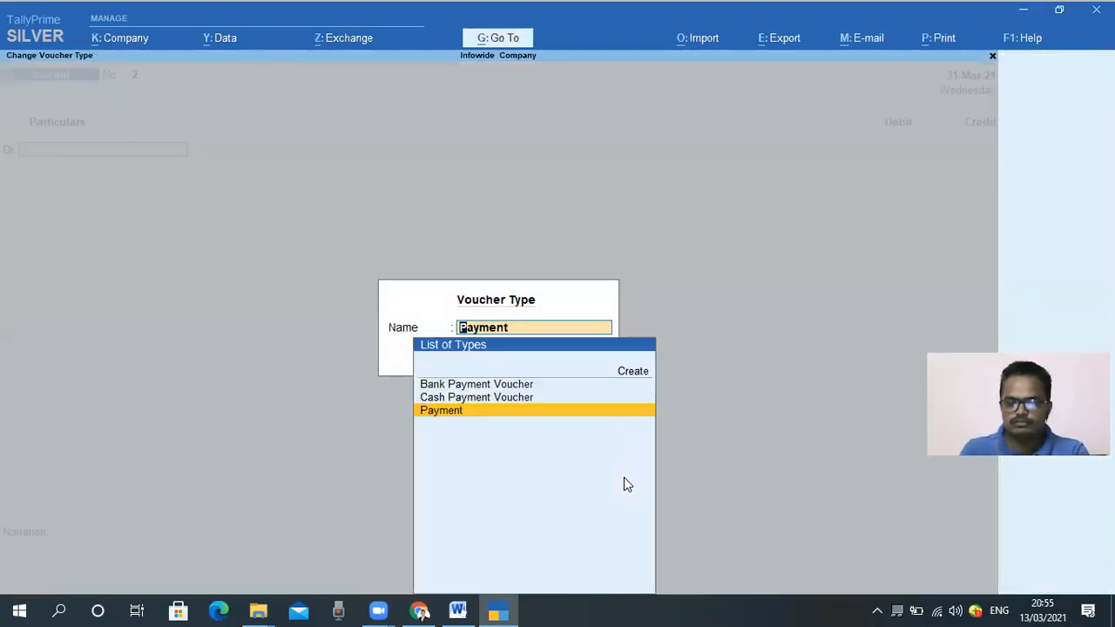
pyautogui.press('Up')
pyautogui.press('Up')
pyautogui.press('Return')
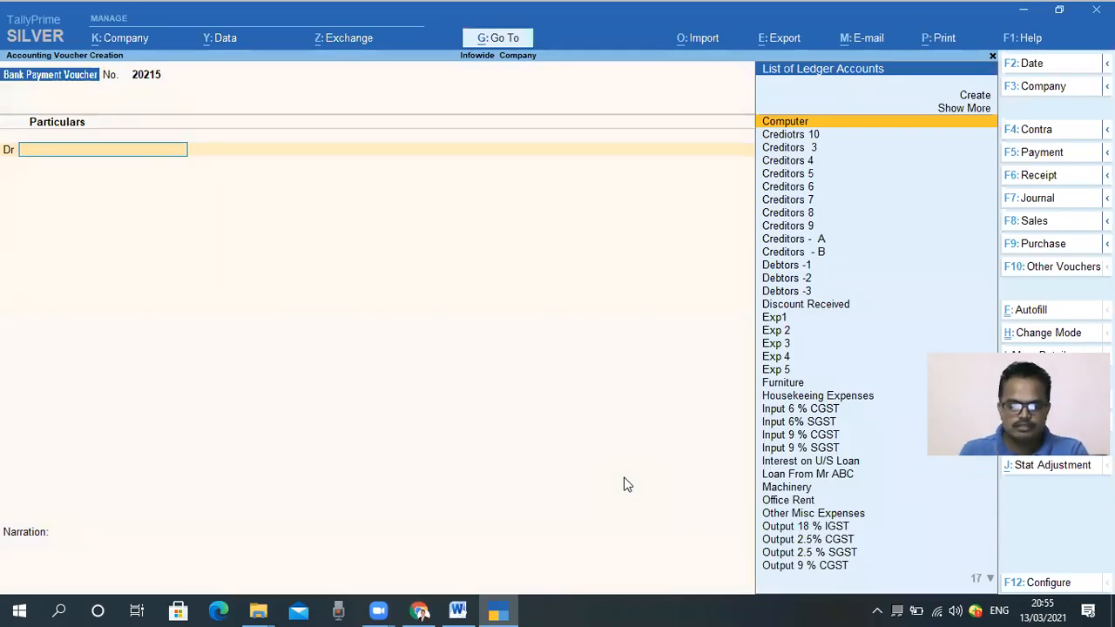
pyautogui.write('lo')
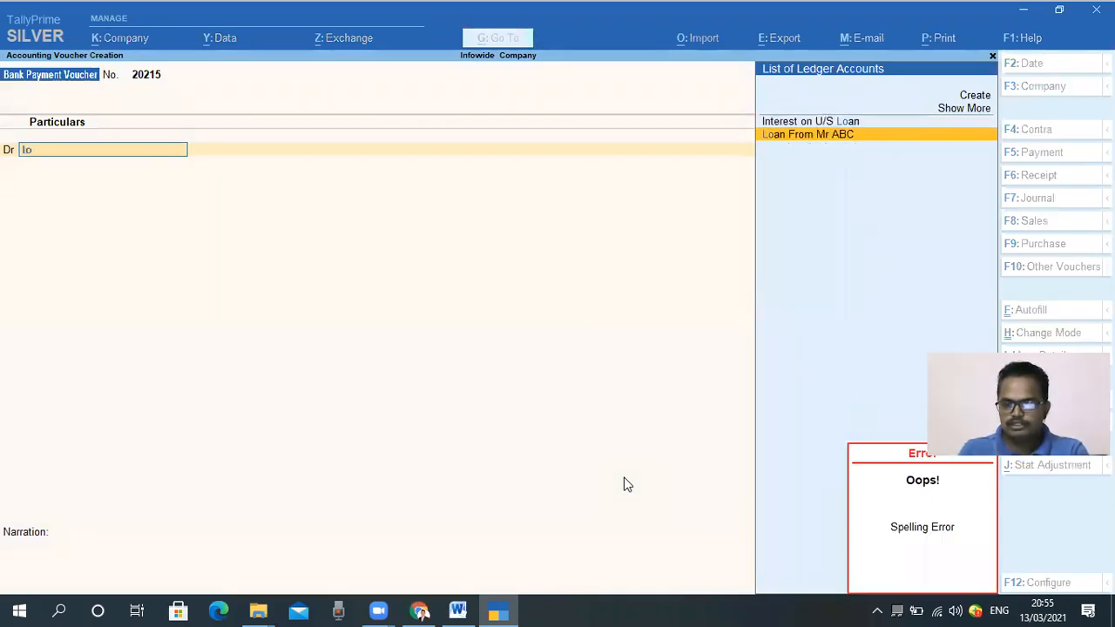
pyautogui.press('Return')
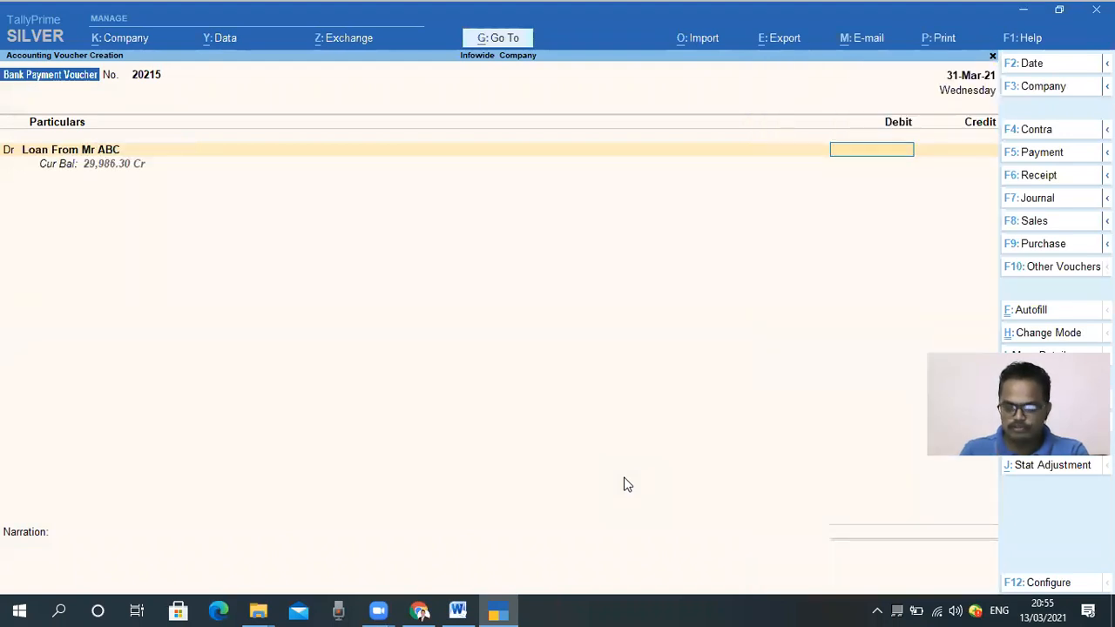
pyautogui.write('2')
pyautogui.write('9,')
pyautogui.write('986.3')
pyautogui.press('Return')
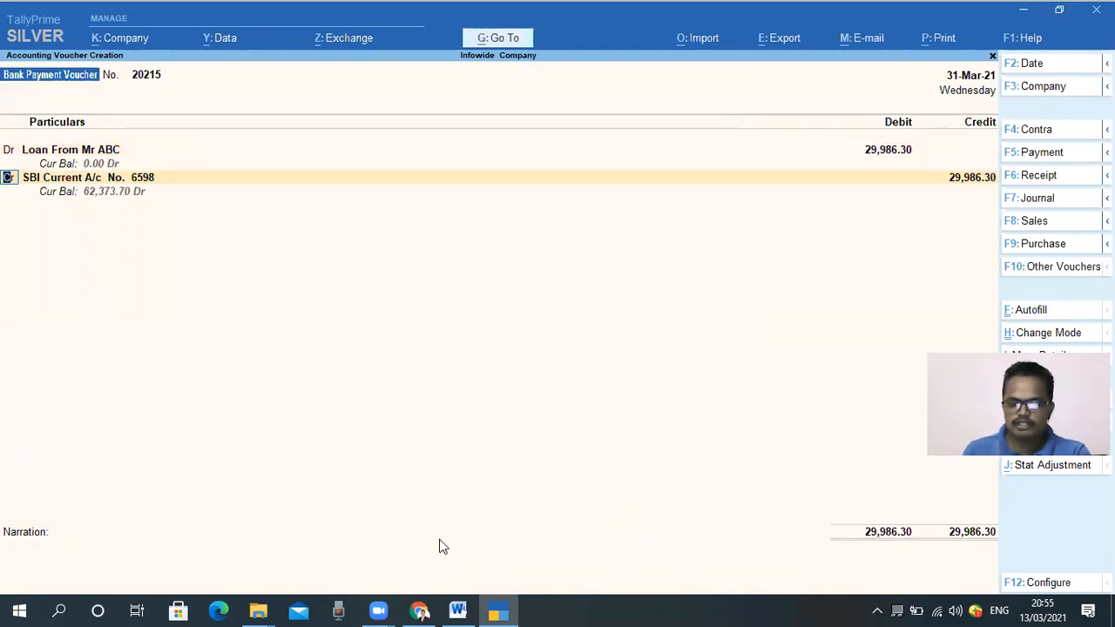
# Mark the current balance under Loan From Mr ABC with a red box and remove the mark.
pyautogui.moveTo(29, 158); pyautogui.dragTo(131, 169)
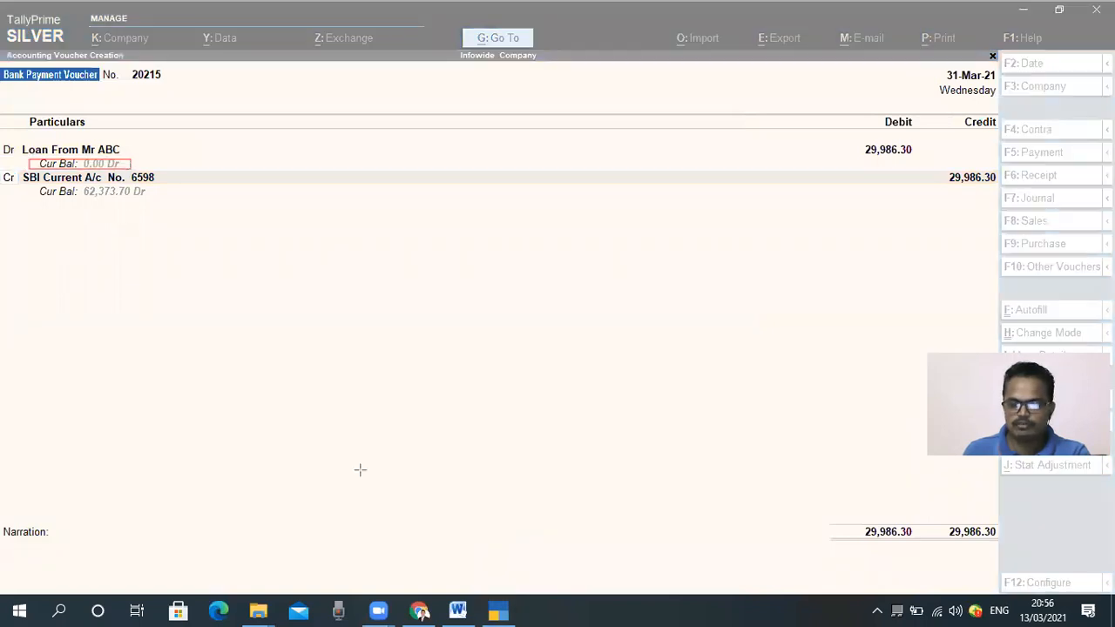
pyautogui.hotkey('ctrl', 'z')
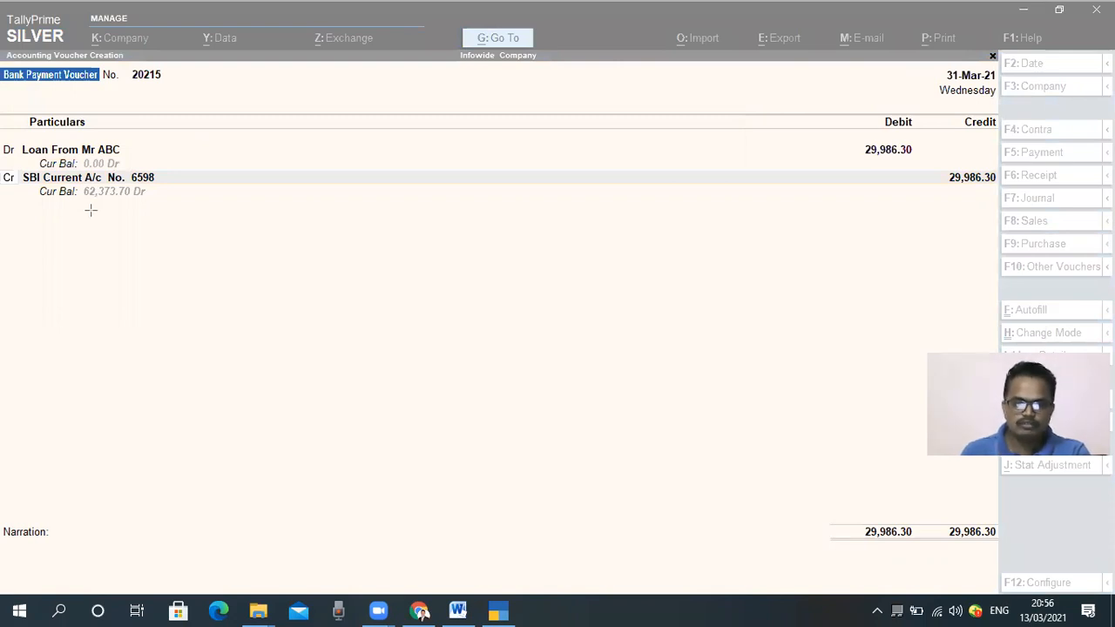
pyautogui.press('Escape')
pyautogui.click(218, 403)
# Credit the SBI Current A/c with 29,986.30 and allocate it as an e-Fund Transfer dated 31-Mar-21.
pyautogui.press('Return')
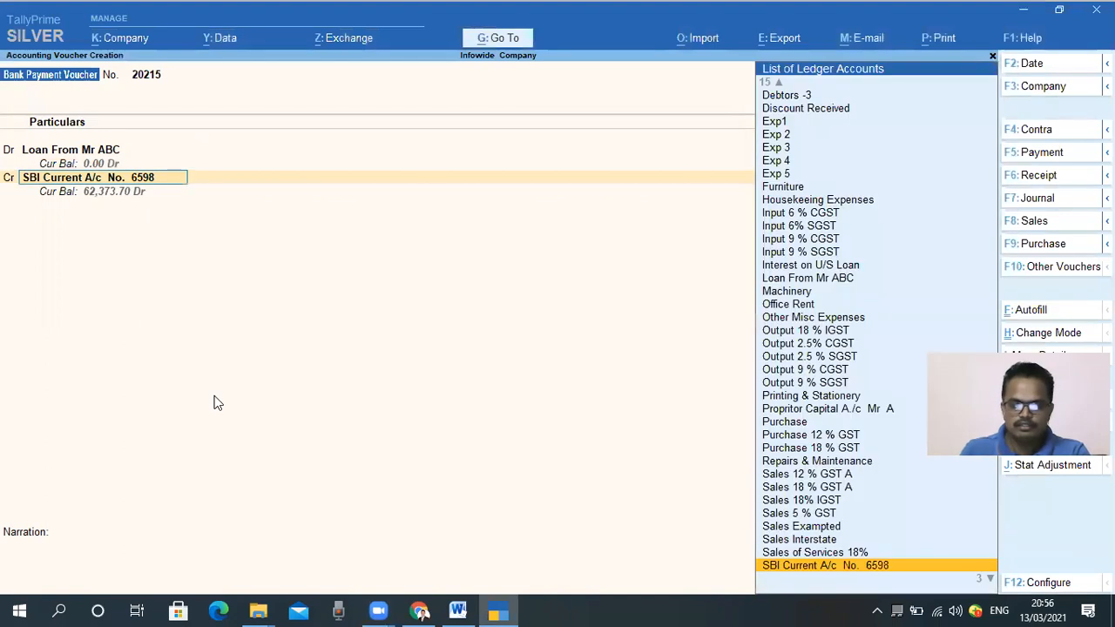
pyautogui.press('Return')
pyautogui.press('Return')
pyautogui.press('Return')
pyautogui.press('BackSpace')
pyautogui.write('r')
pyautogui.press('Return')
pyautogui.press('Down')
pyautogui.press('Down')
pyautogui.press('Down')
pyautogui.press('Return')
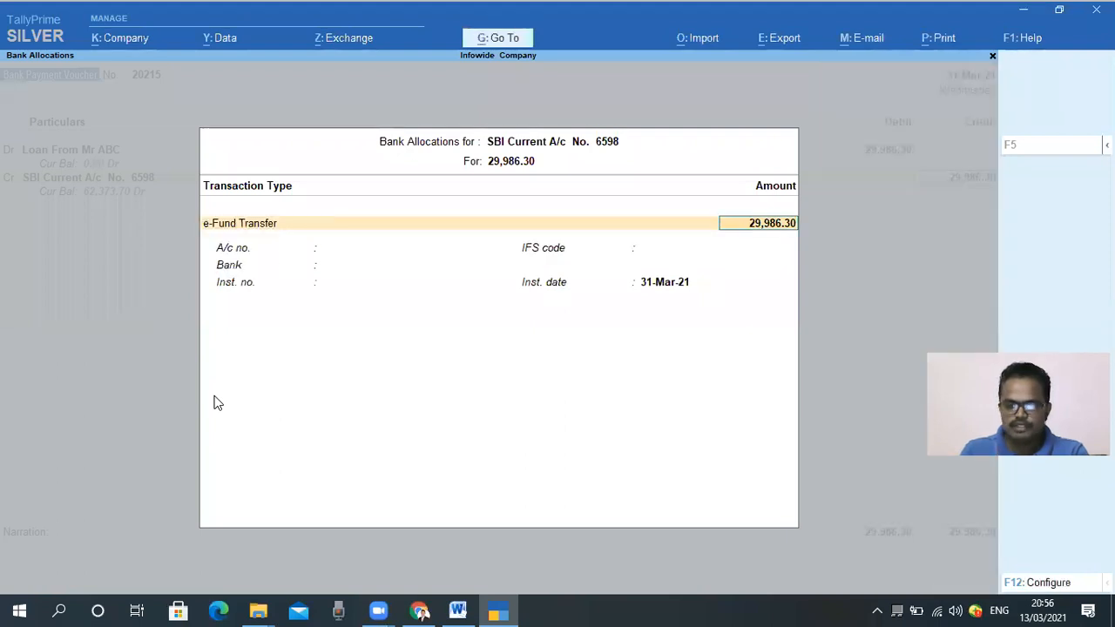
pyautogui.press('Return')
pyautogui.press('Return')
pyautogui.press('Return')
pyautogui.press('Return')
pyautogui.press('Return')
pyautogui.press('Return')
# Finish the bank allocation and enter the narration "Being Loan amount + Interest paid to Mr ABC" in the payment voucher.
pyautogui.write('n')
pyautogui.write('Being')
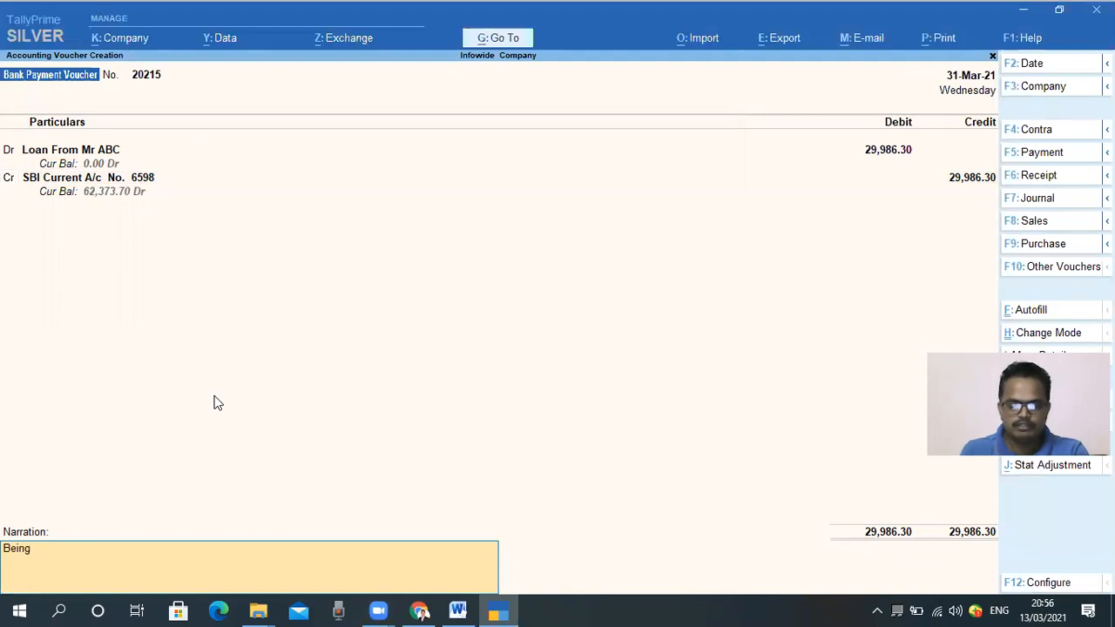
pyautogui.write(' L')
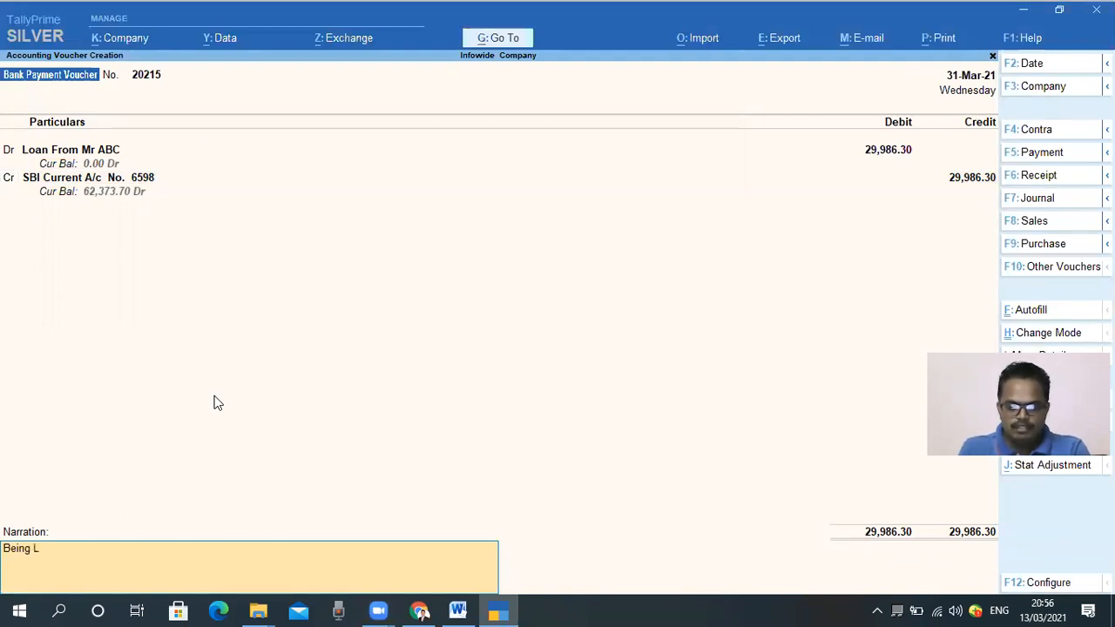
pyautogui.write('oanf')
pyautogui.press('BackSpace')
pyautogui.write('amount')
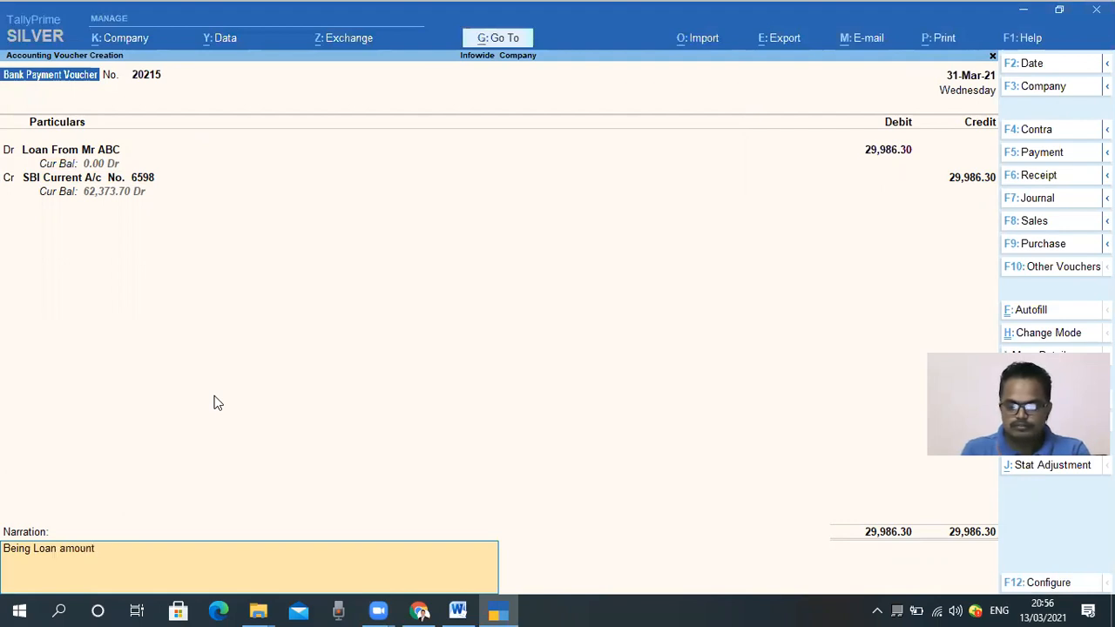
pyautogui.write('  + Inte')
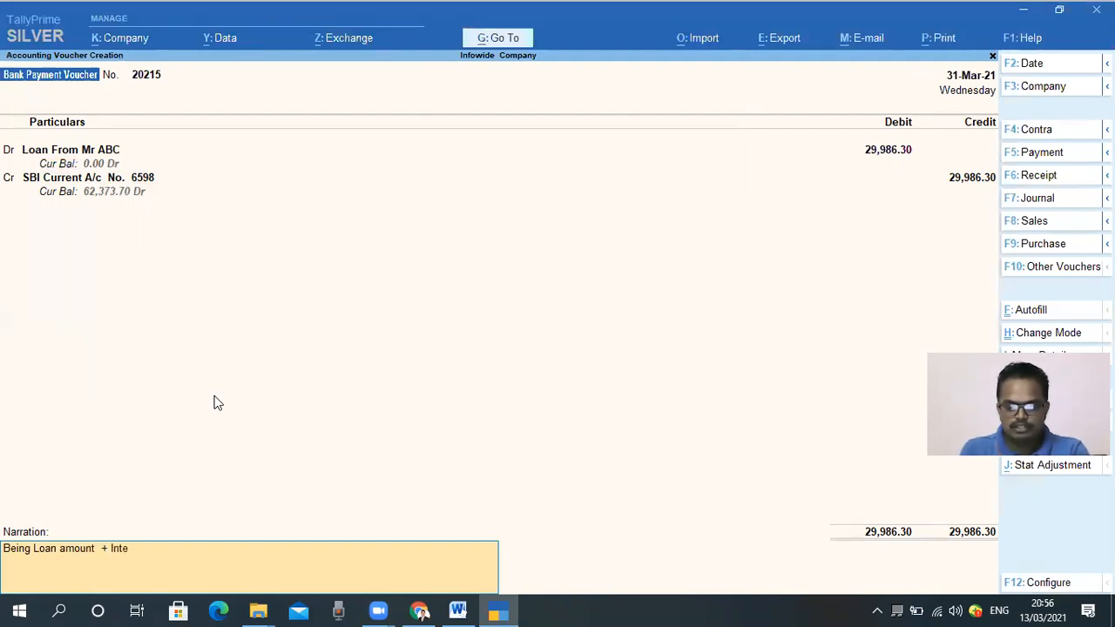
pyautogui.write('rested')
pyautogui.press('BackSpace')
pyautogui.press('BackSpace')
pyautogui.press('BackSpace')
pyautogui.write('t paid to')
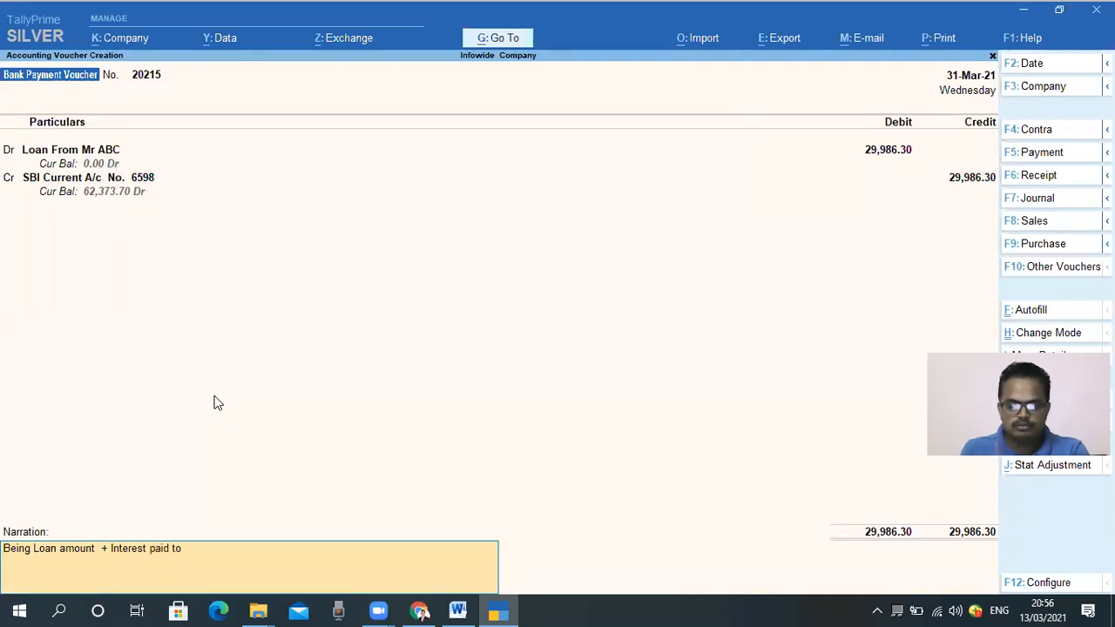
pyautogui.write(' Mr ABC')
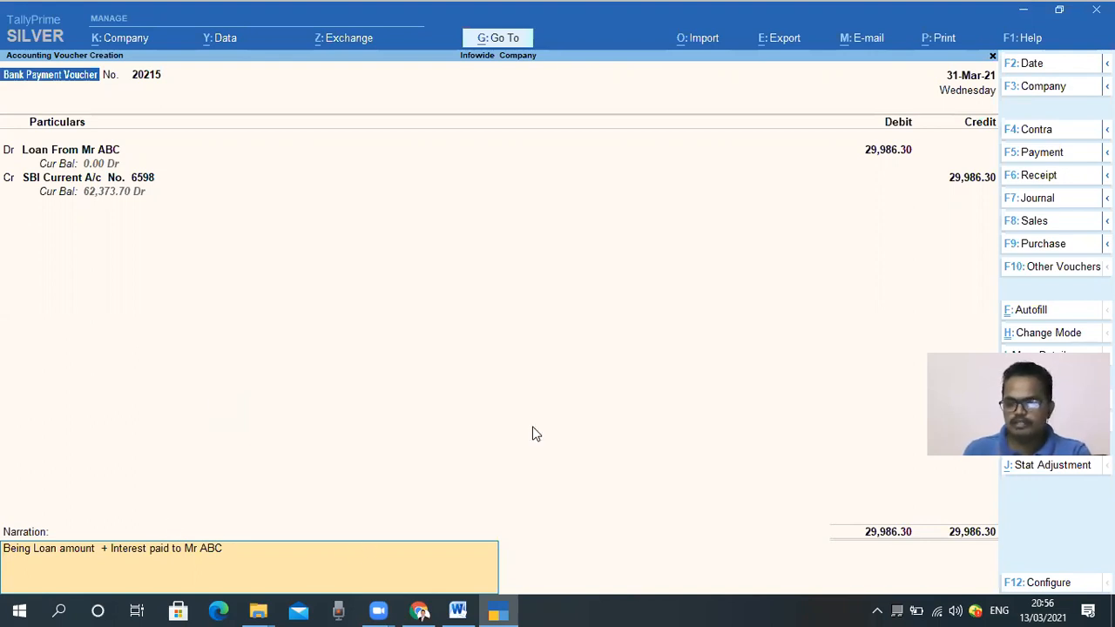
# Mark the voucher date with a red box, remove the mark and return to the narration.
pyautogui.hotkey('ctrl', 'a')
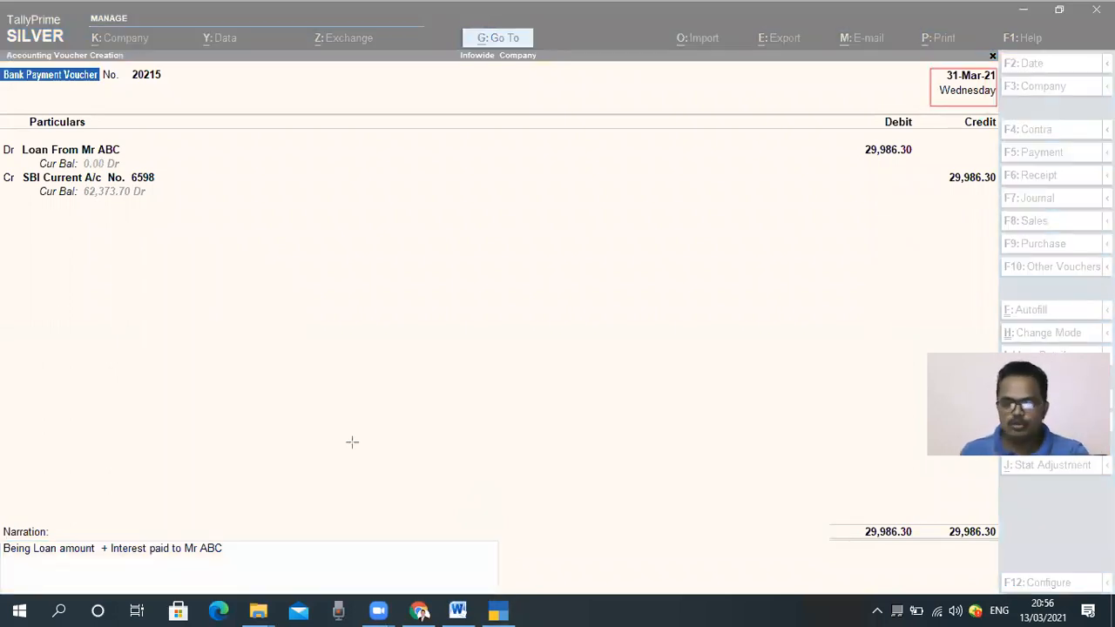
pyautogui.hotkey('ctrl', 'z')
pyautogui.press('Escape')
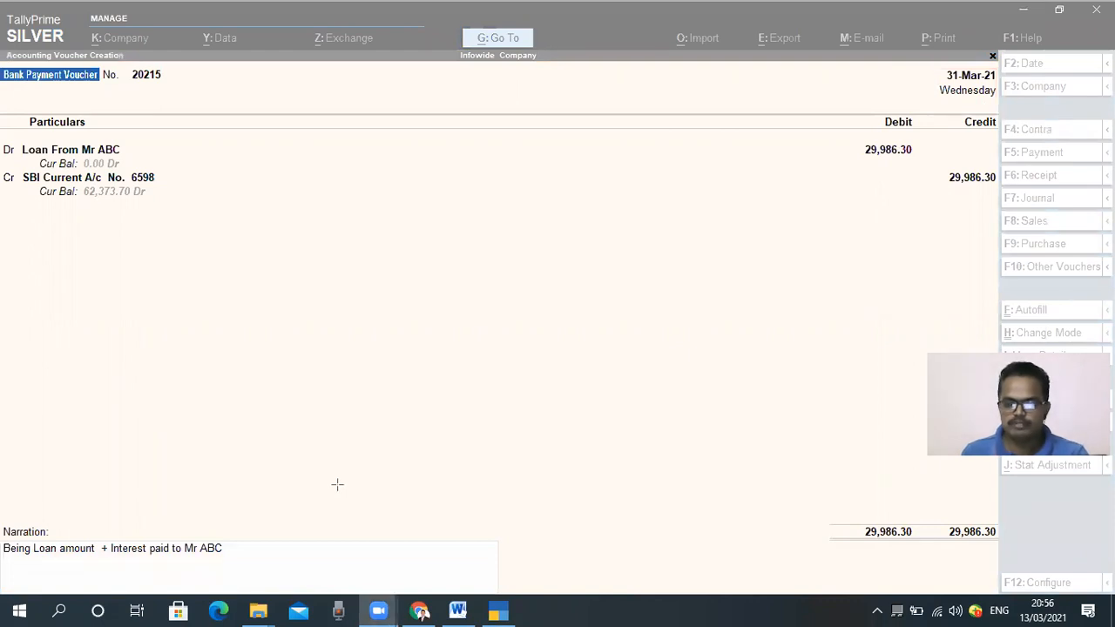
pyautogui.click(301, 449)
pyautogui.click(252, 581)
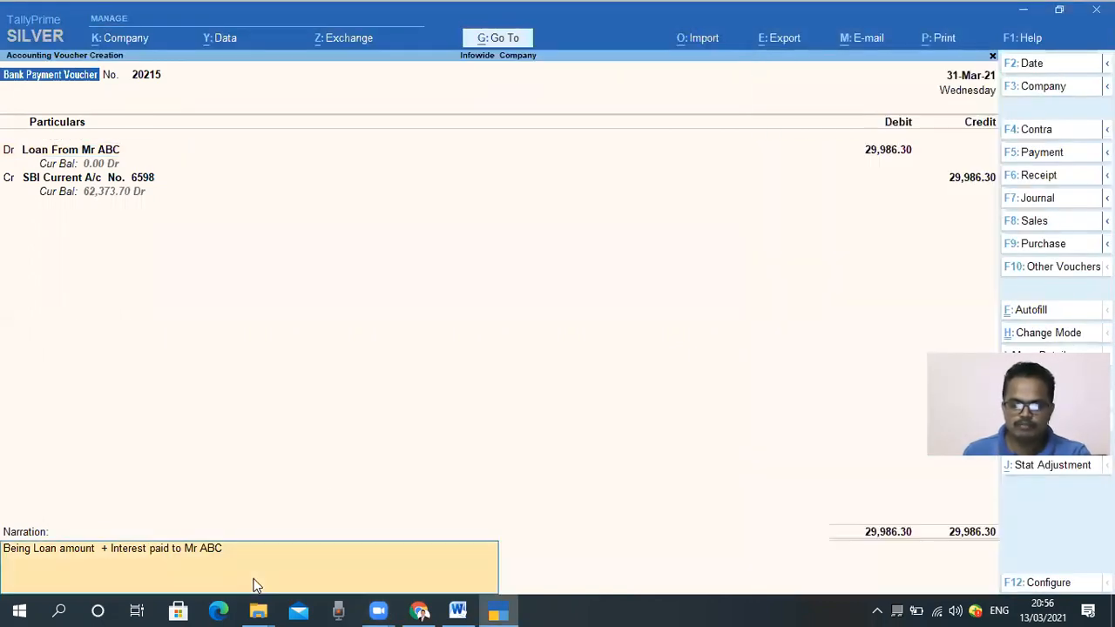
# Accept the completed Bank Payment Voucher and quit voucher creation to the Gateway of Tally.
pyautogui.press('Return')
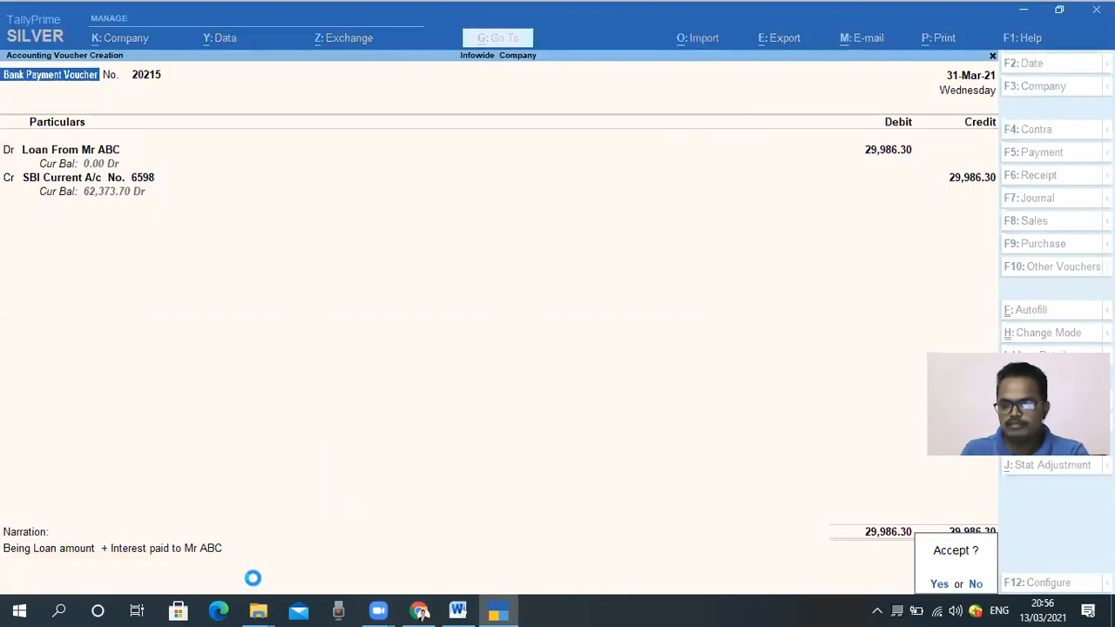
pyautogui.press('Return')
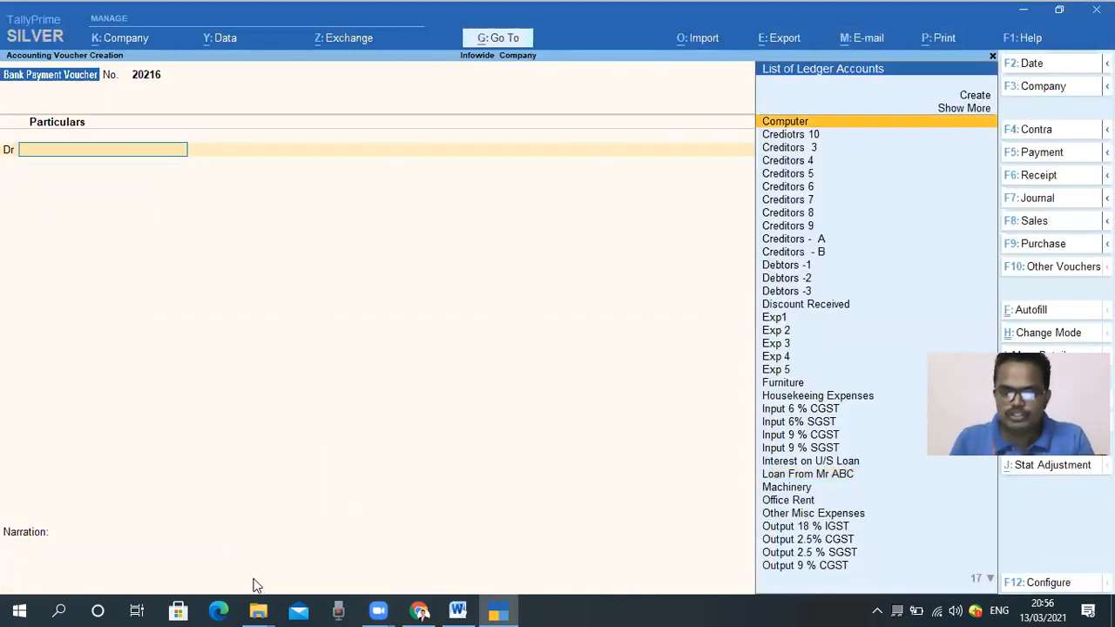
pyautogui.press('Escape')
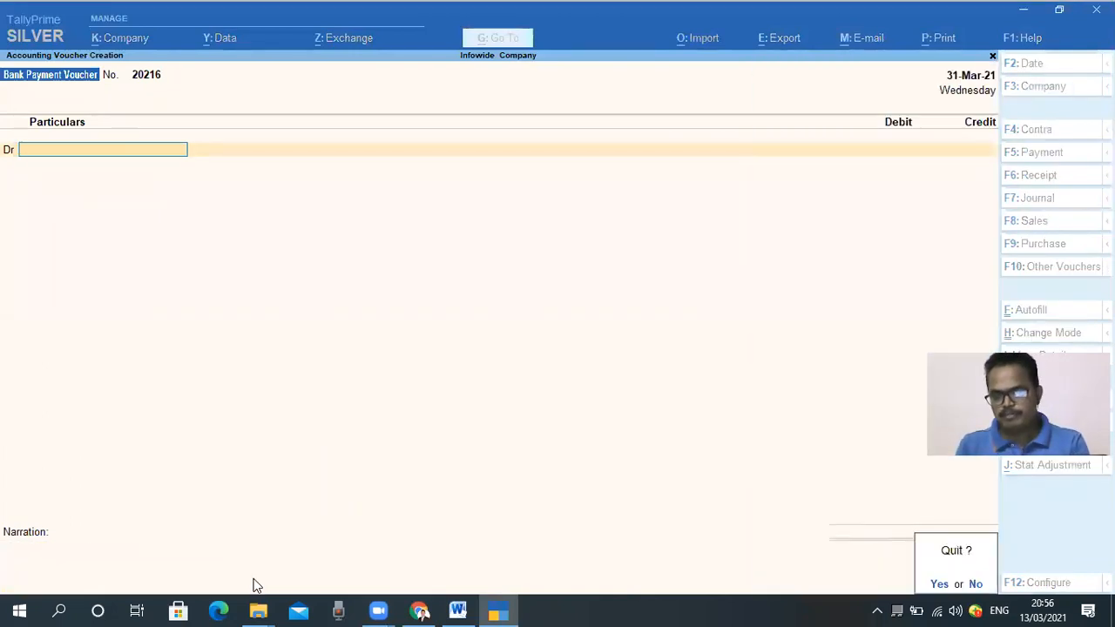
pyautogui.press('y')
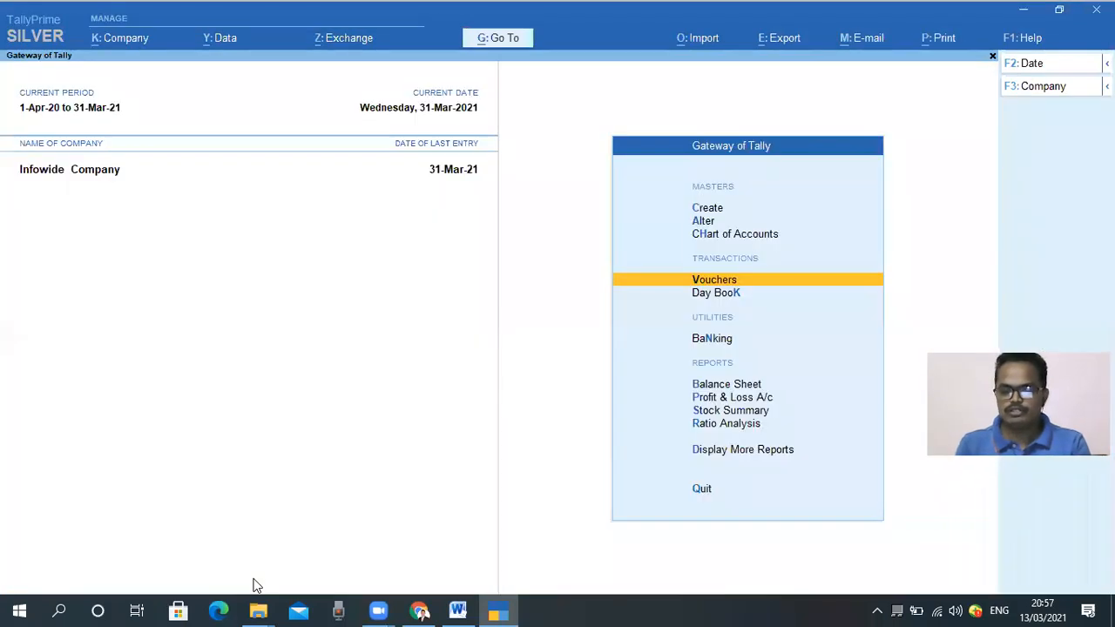
# Open the Balance Sheet and drill down through Loans (Liability) to the Unsecured Loans group summary.
pyautogui.press('Down')
pyautogui.press('Down')
pyautogui.press('Down')
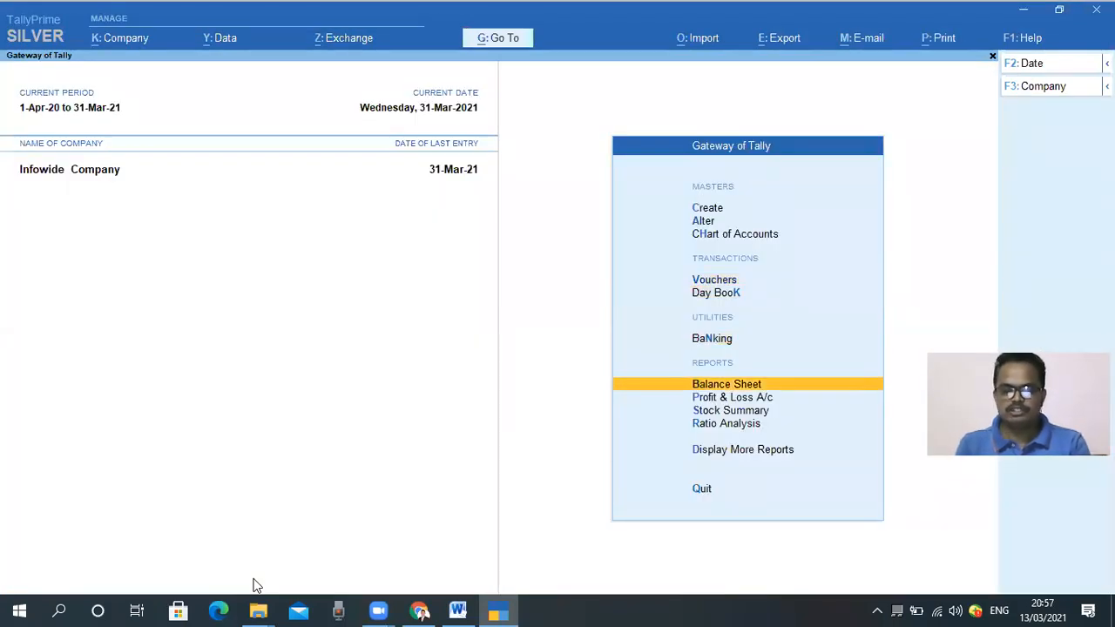
pyautogui.press('Return')
pyautogui.press('Down')
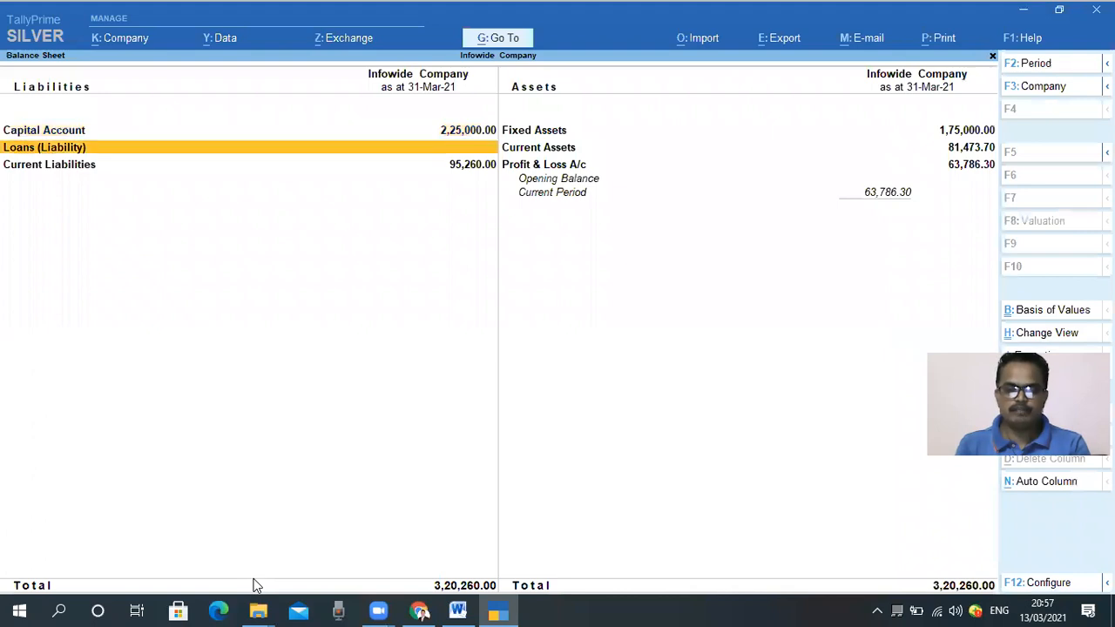
pyautogui.press('Return')
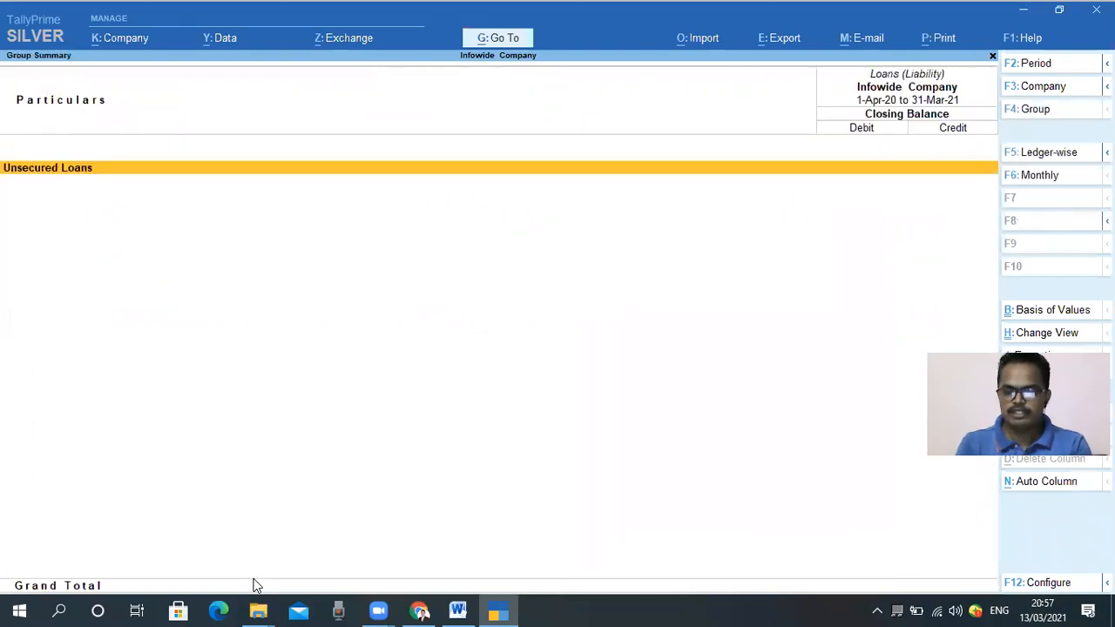
pyautogui.press('F12')
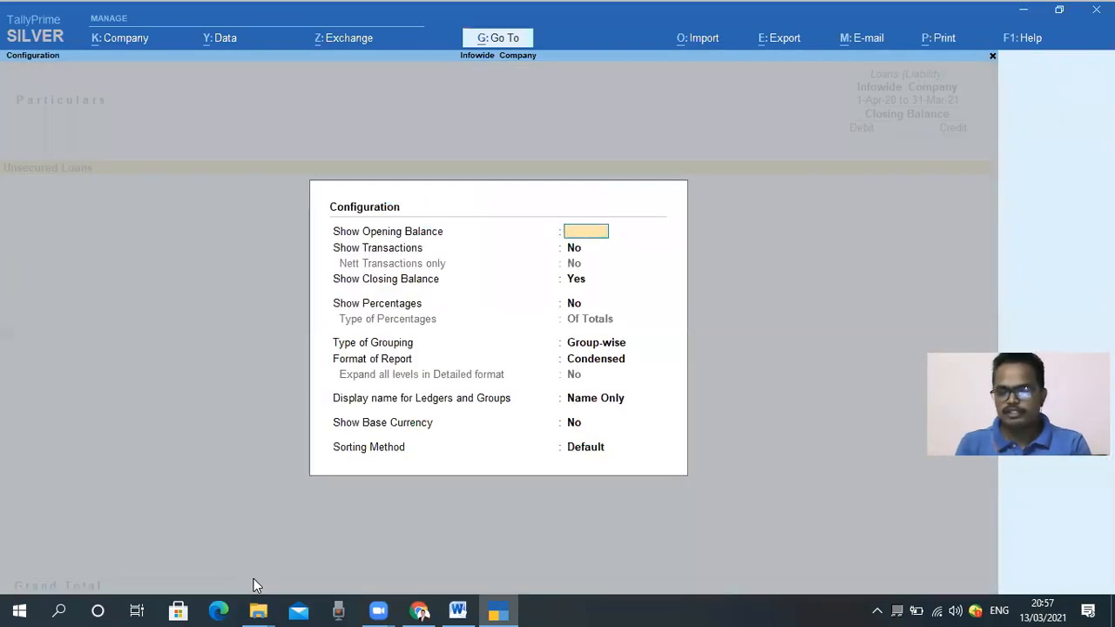
pyautogui.press('Escape')
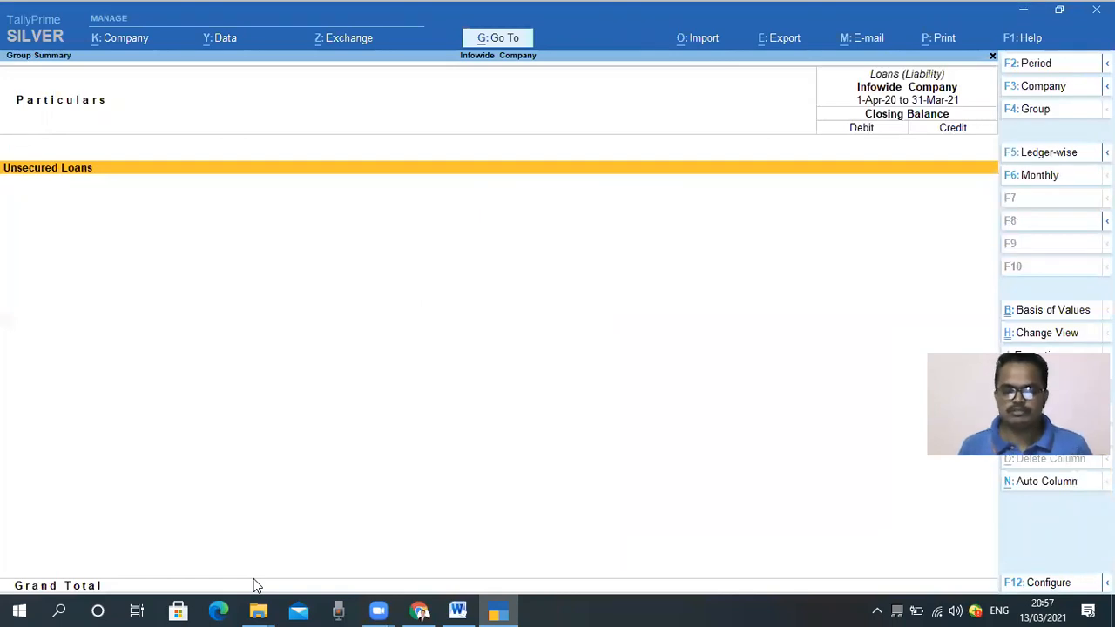
pyautogui.press('Return')
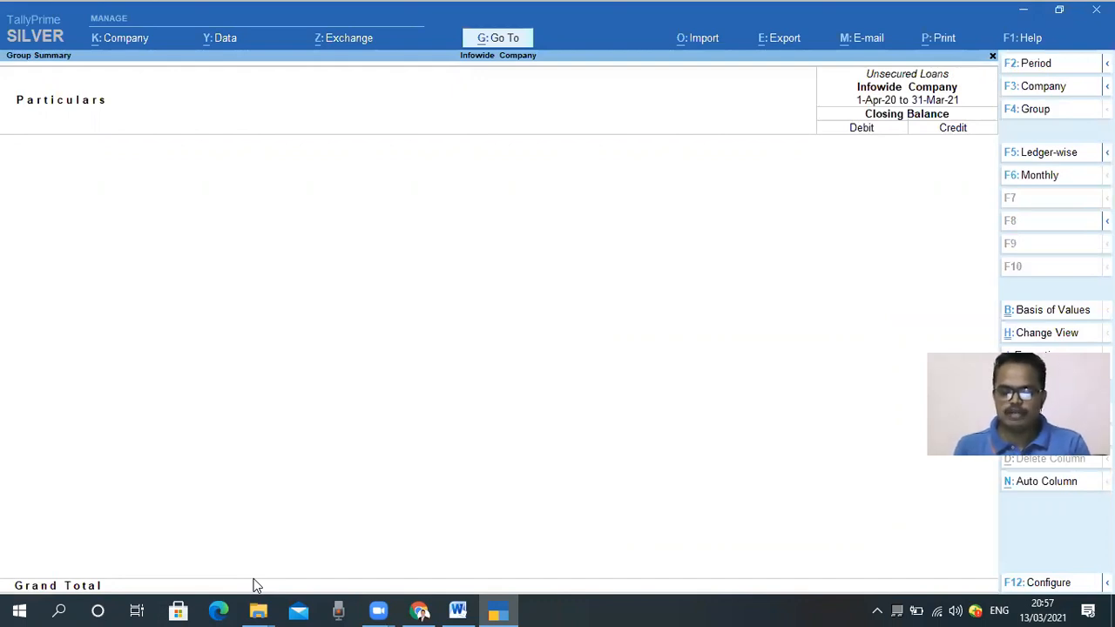
# Configure the Unsecured Loans group summary to show the opening balance and transactions.
pyautogui.press('F12')
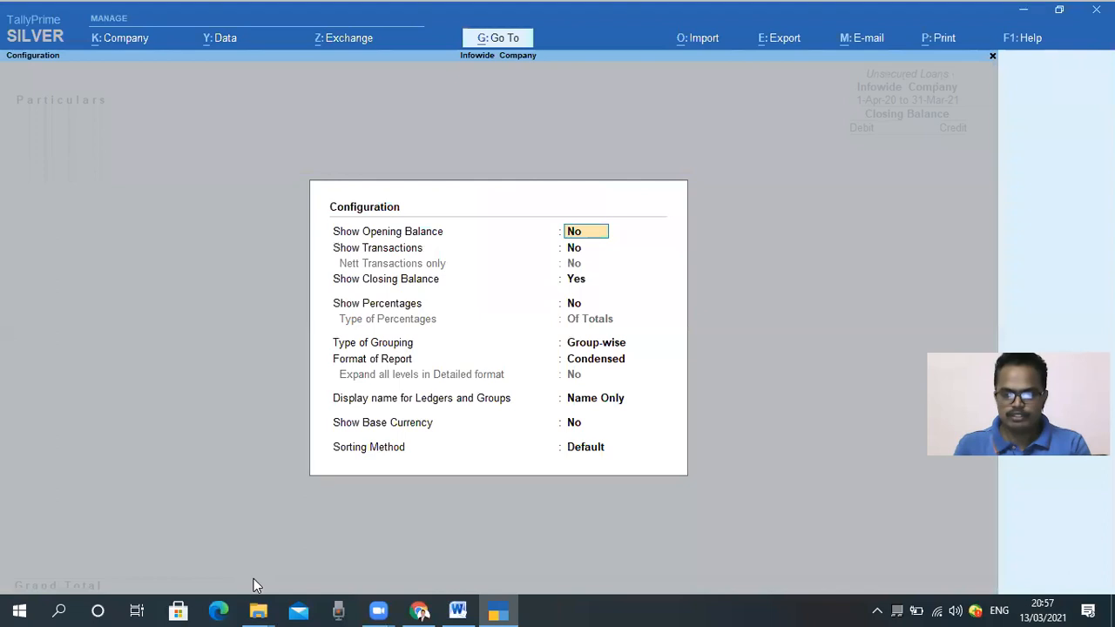
pyautogui.write('y')
pyautogui.press('Return')
pyautogui.write('y')
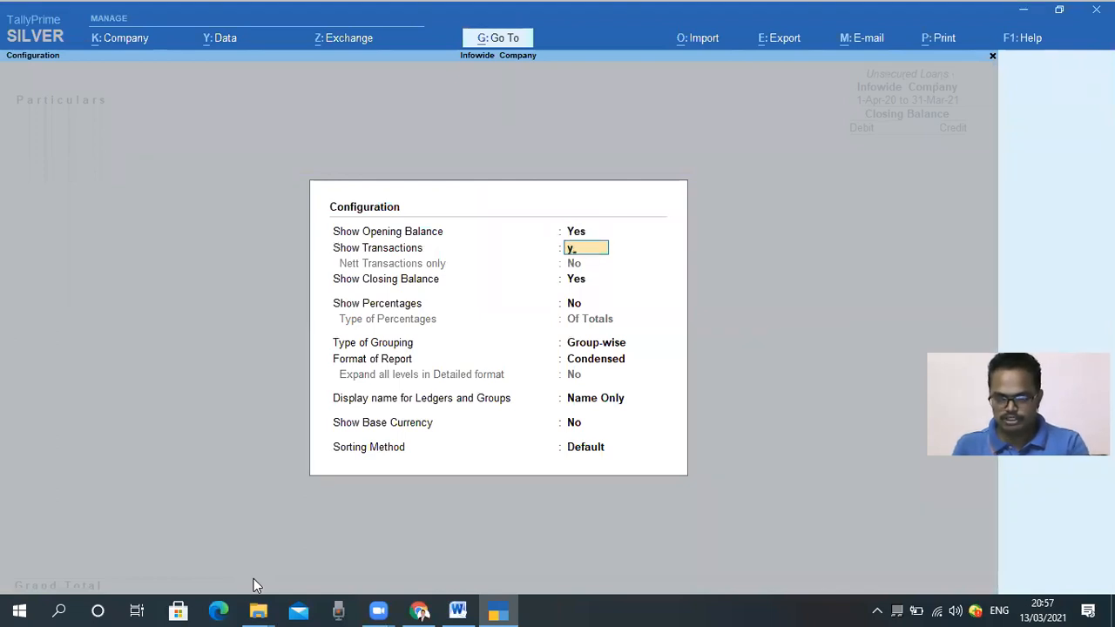
pyautogui.press('Return')
pyautogui.hotkey('ctrl', 'a')
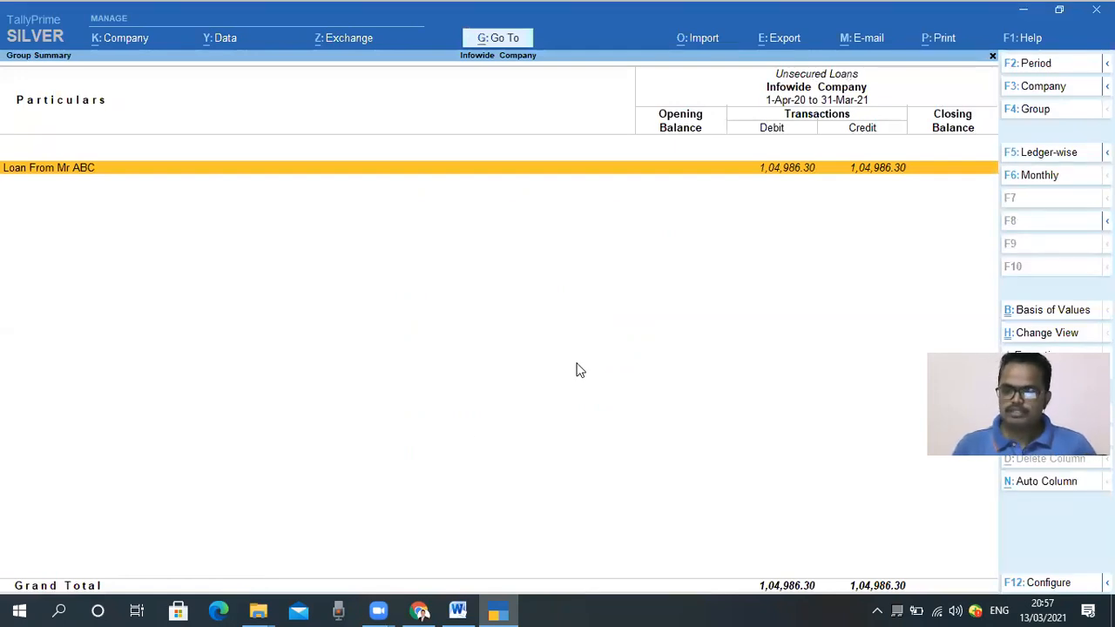
# Mark the debit grand total, March credit and closing balance total in Loan From Mr ABC's monthly summary with red boxes, and close it.
pyautogui.press('Return')
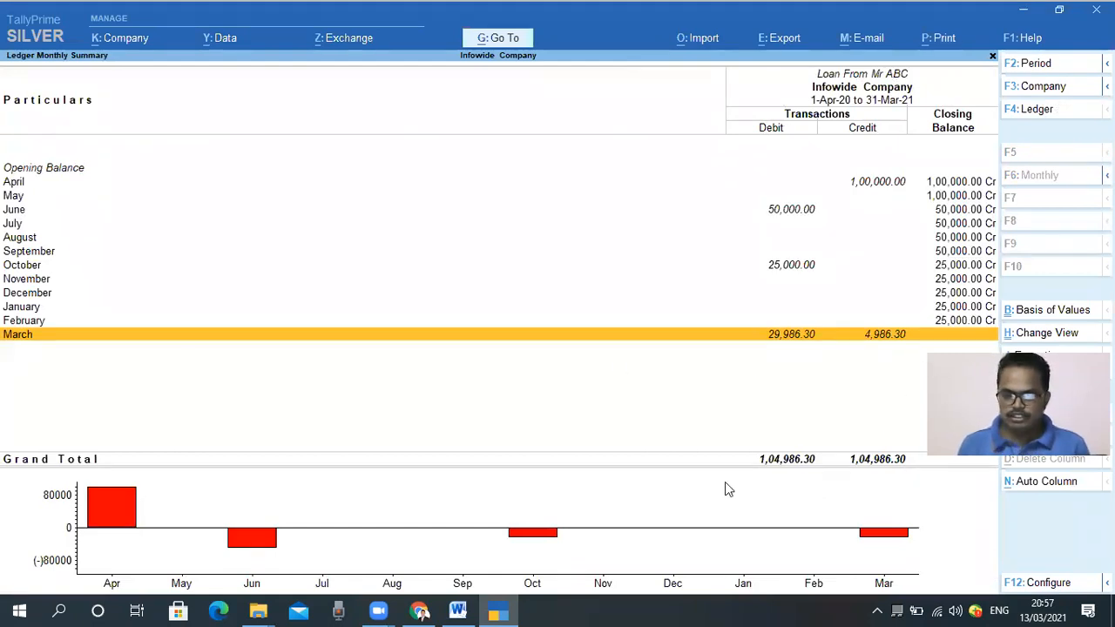
pyautogui.moveTo(743, 443)
pyautogui.mouseDown()
pyautogui.moveTo(778, 480)
pyautogui.moveTo(828, 476)
pyautogui.mouseUp()
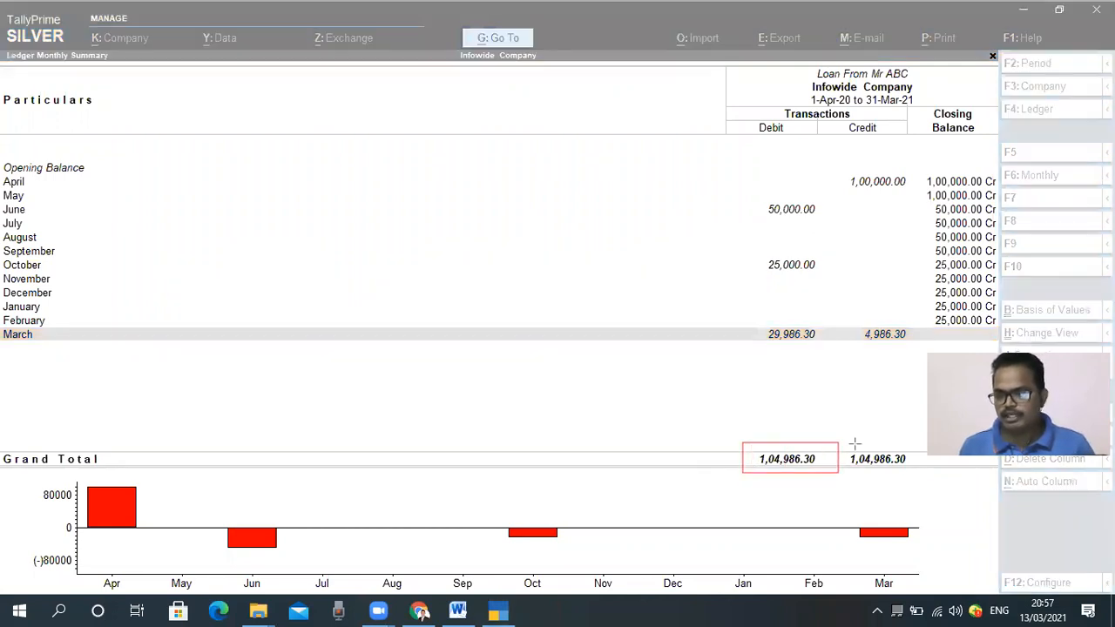
pyautogui.moveTo(858, 319)
pyautogui.mouseDown()
pyautogui.moveTo(904, 349)
pyautogui.moveTo(914, 343)
pyautogui.mouseUp()
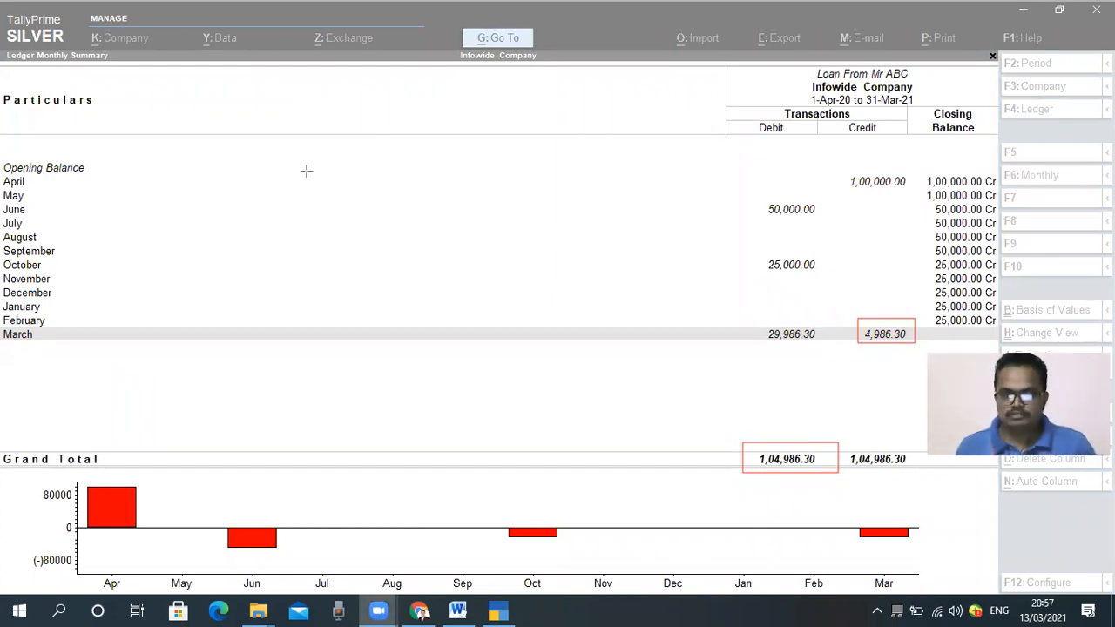
pyautogui.moveTo(912, 444)
pyautogui.mouseDown()
pyautogui.moveTo(979, 491)
pyautogui.moveTo(999, 474)
pyautogui.mouseUp()
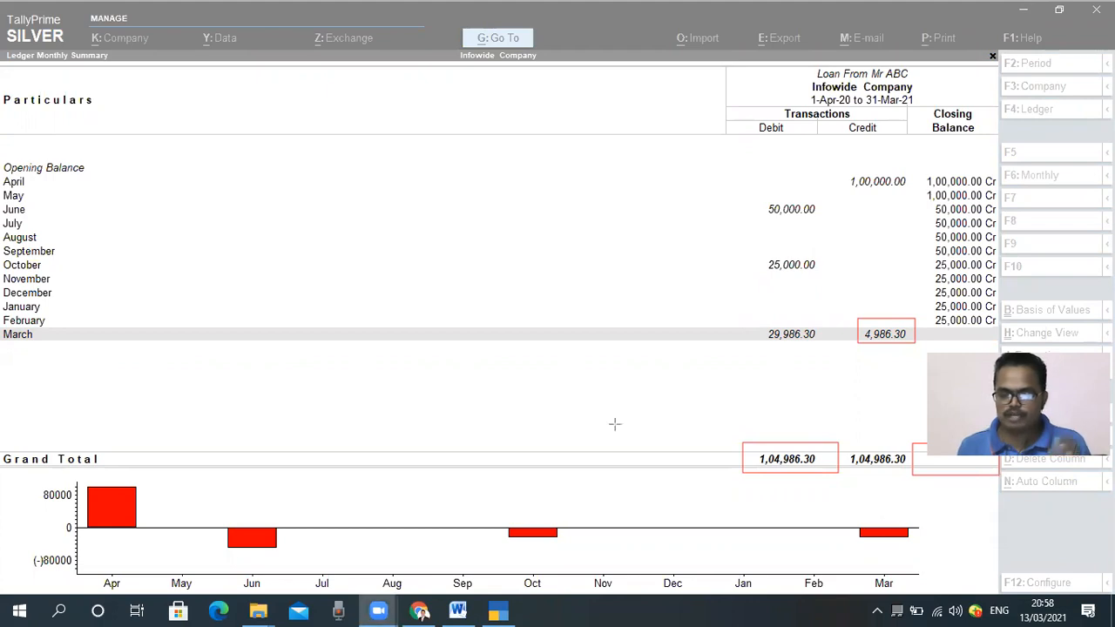
pyautogui.press('e')
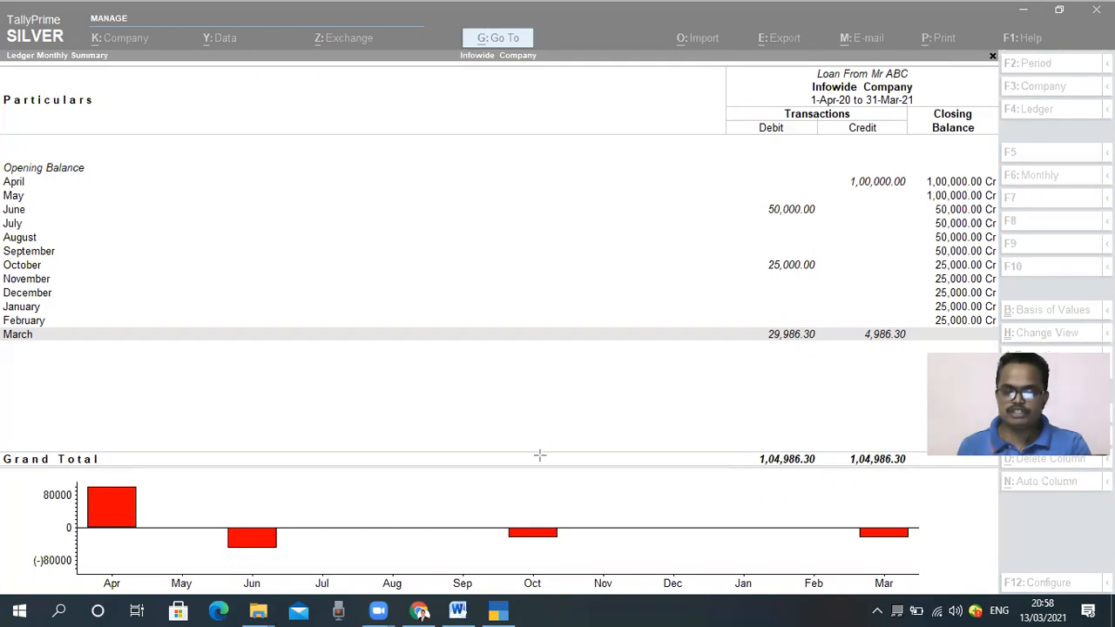
pyautogui.press('Escape')
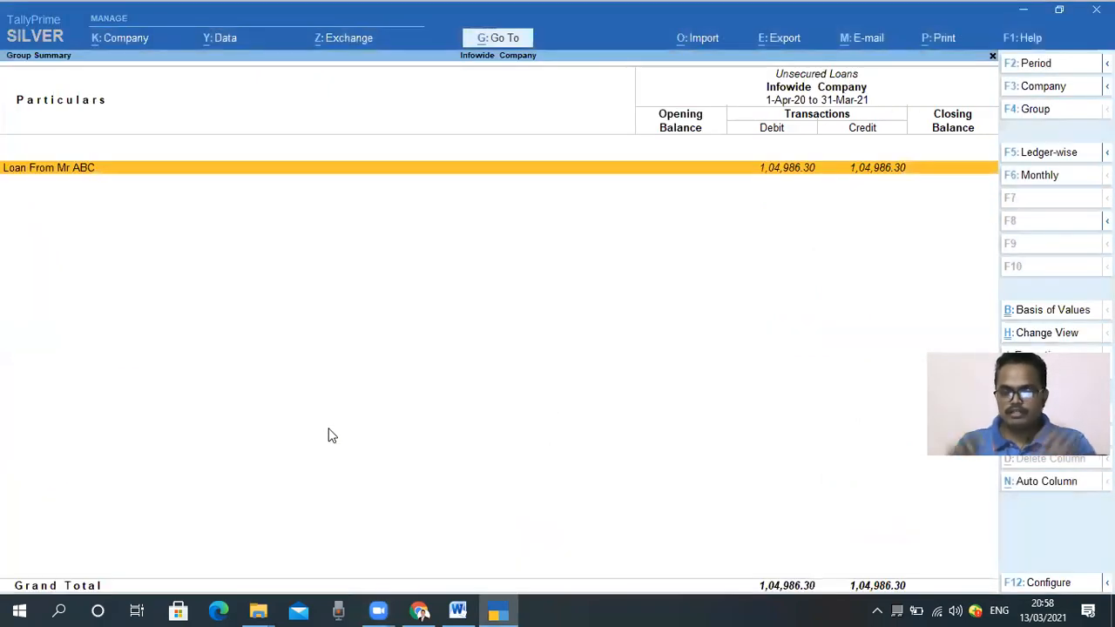